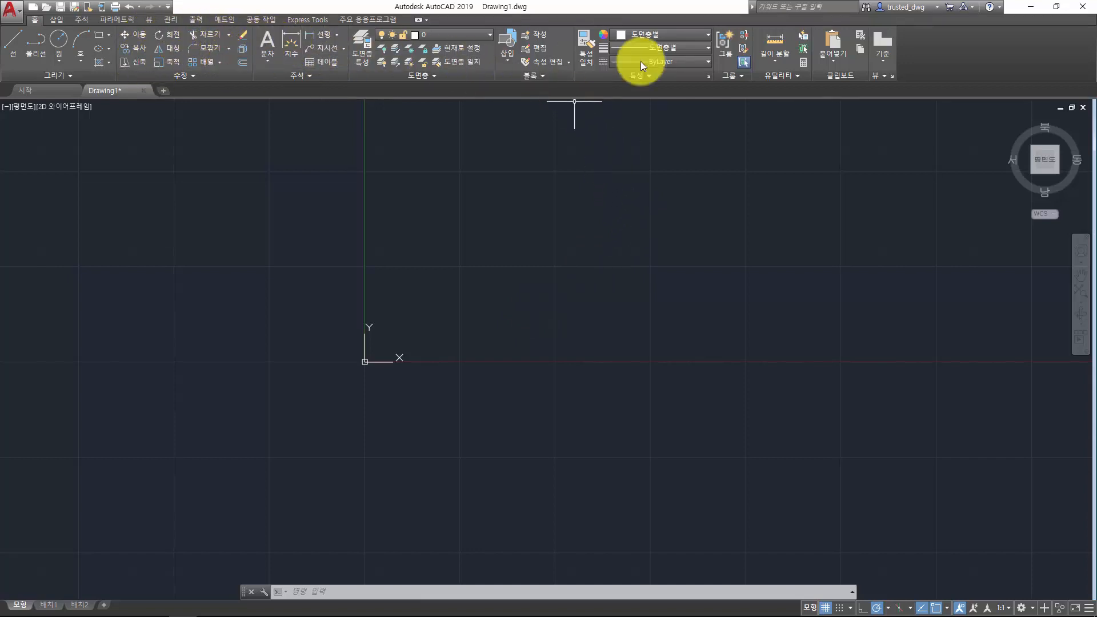
# - Hide the 그룹 (Groups) panel from the ribbon and display it again
pyautogui.rightClick(730, 77)
pyautogui.moveTo(760, 93)
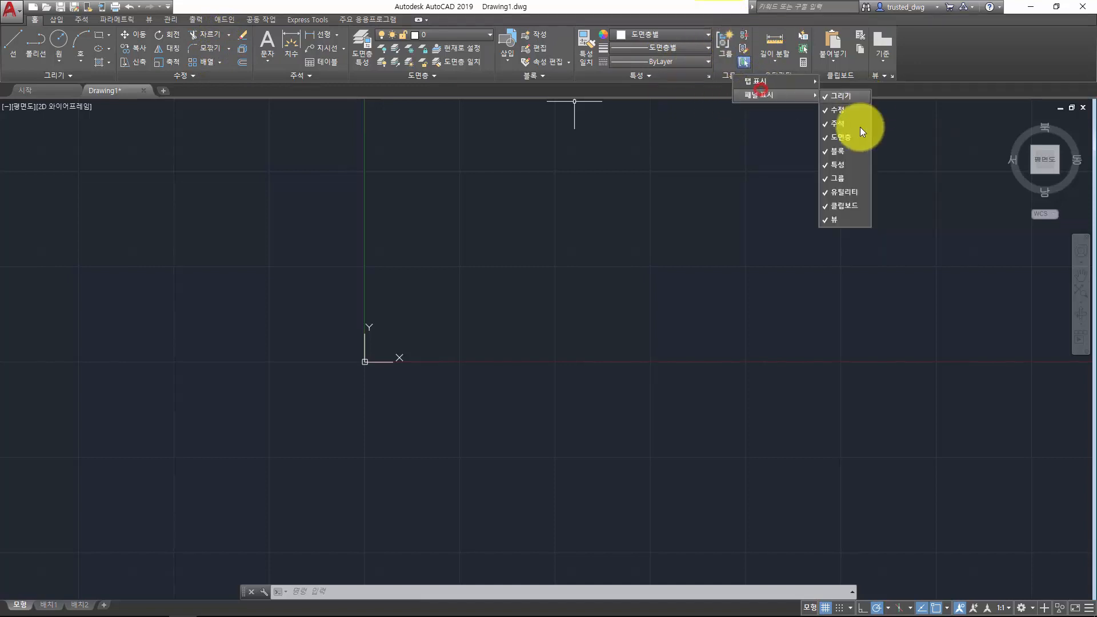
pyautogui.click(855, 174)
pyautogui.rightClick(742, 76)
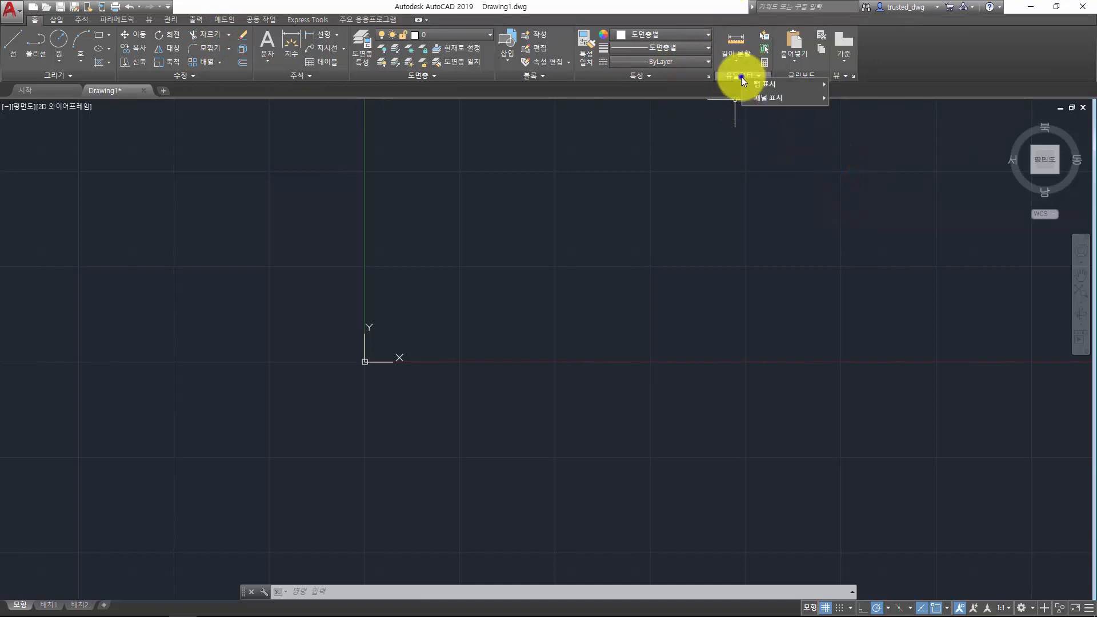
pyautogui.moveTo(826, 98)
pyautogui.click(846, 182)
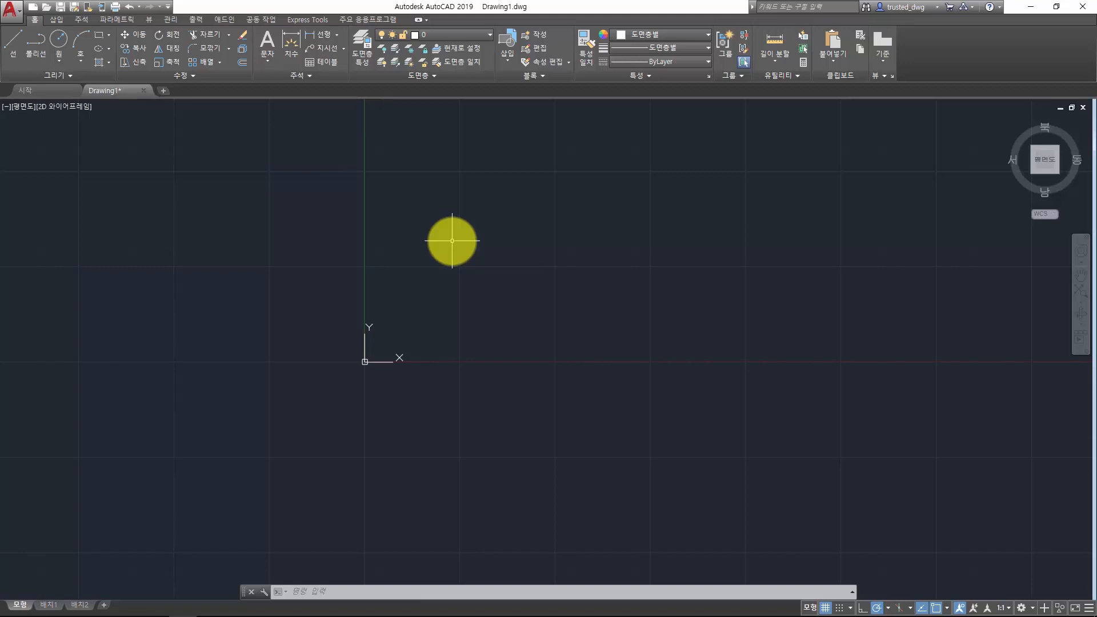
# - Launch Paint with the START command and application name mspaint, and paste the captured AutoCAD screenshot into it
pyautogui.write('start')
pyautogui.press('Return')
pyautogui.write('mspaint')
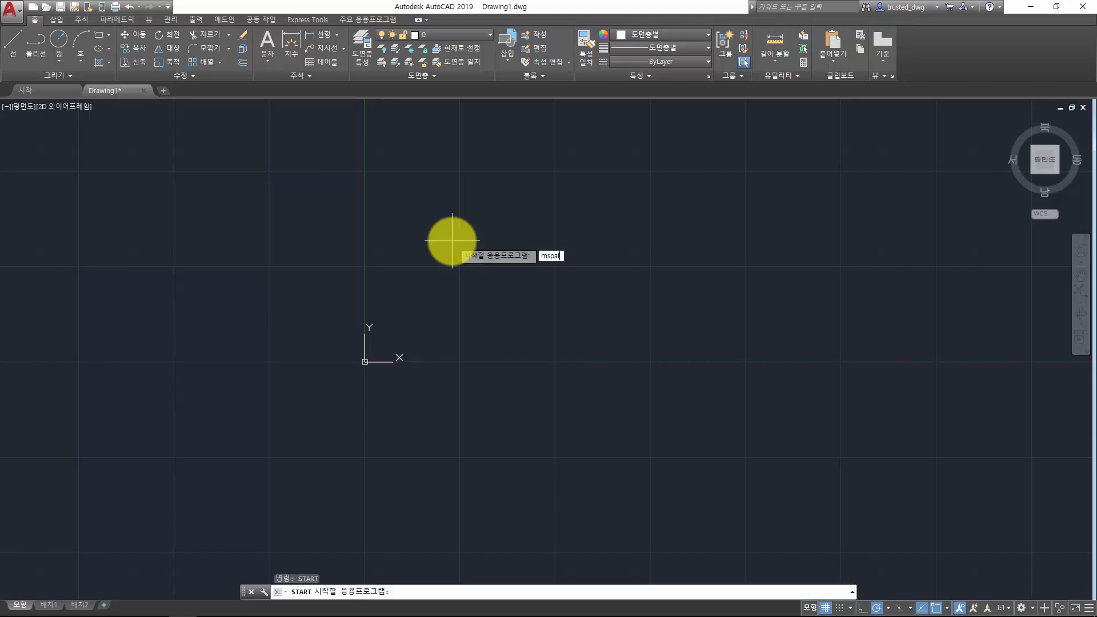
pyautogui.press('Return')
pyautogui.hotkey('ctrl', 'v')
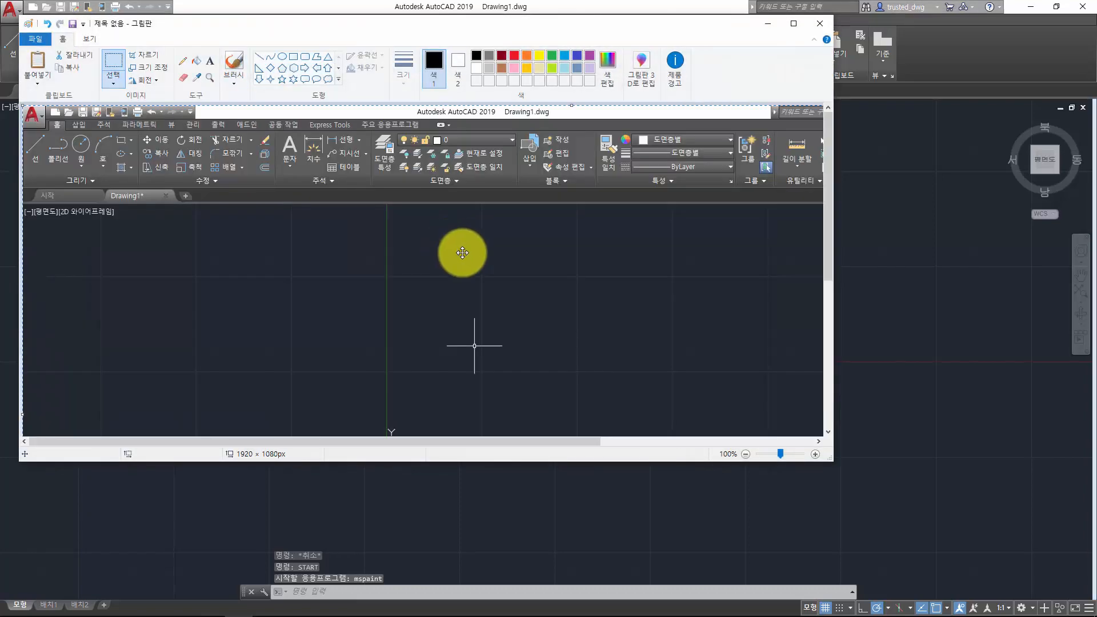
# - Outline the small box at the centre of the captured crosshair with a red rectangle
pyautogui.keyDown('ctrl'); pyautogui.scroll(3, 428, 278); pyautogui.keyUp('ctrl')
pyautogui.scroll(-5, 428, 277)
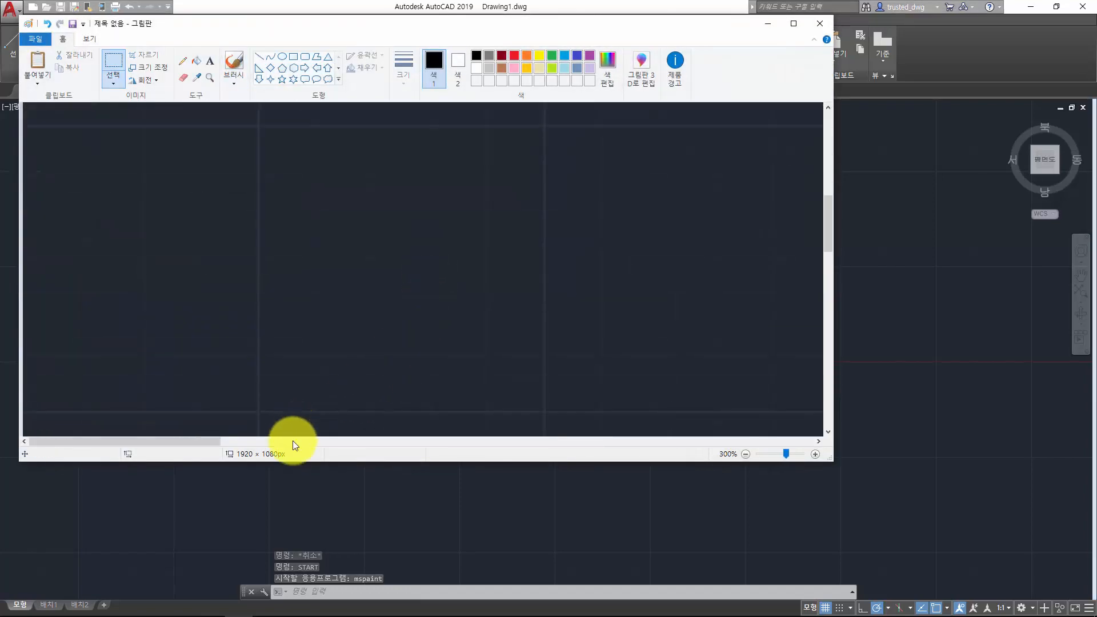
pyautogui.moveTo(217, 442)
pyautogui.mouseDown()
pyautogui.moveTo(453, 433)
pyautogui.moveTo(426, 438)
pyautogui.mouseUp()
pyautogui.scroll(-2, 495, 325)
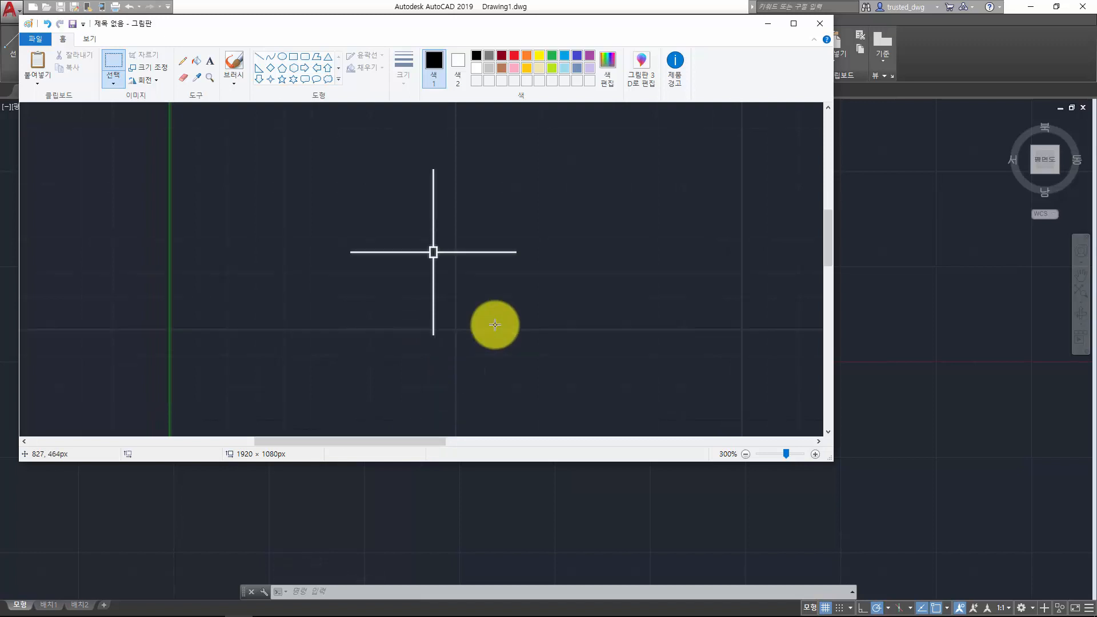
pyautogui.click(514, 54)
pyautogui.click(295, 57)
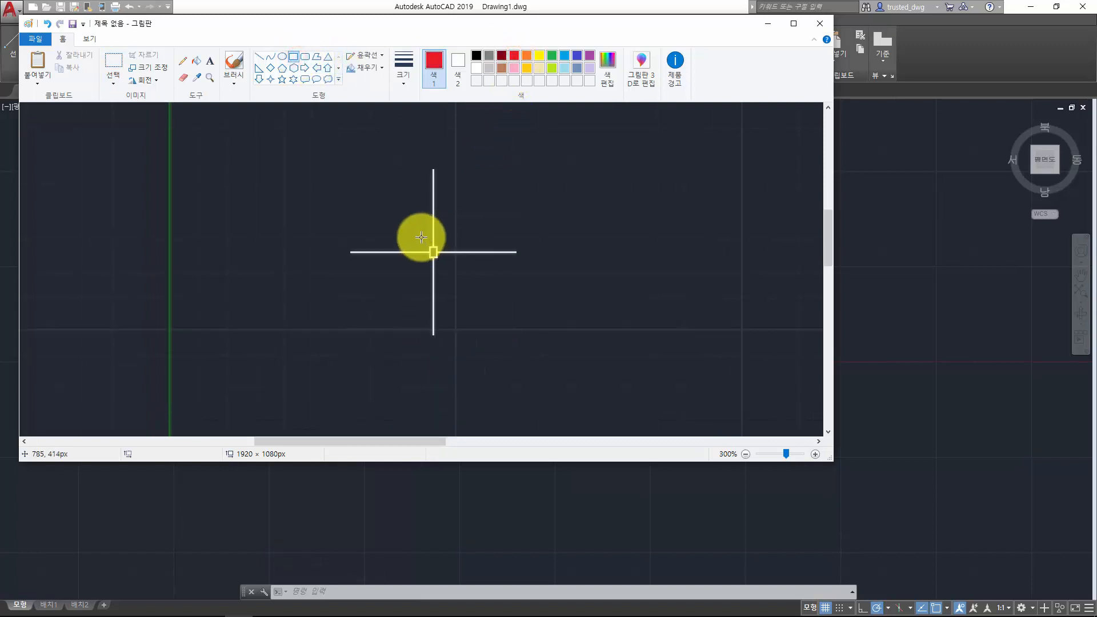
pyautogui.moveTo(419, 236)
pyautogui.mouseDown()
pyautogui.moveTo(449, 262)
pyautogui.moveTo(430, 170)
pyautogui.mouseUp()
# - Mark the arms of the captured crosshair with red straight lines extending outward from the centre box
pyautogui.click(259, 57)
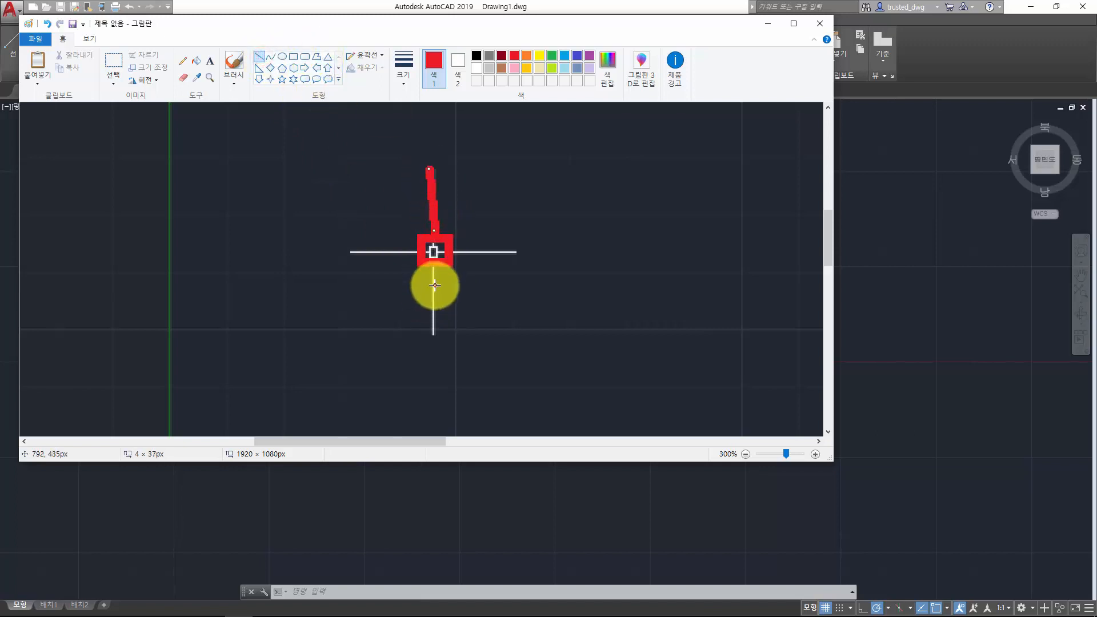
pyautogui.moveTo(435, 280); pyautogui.dragTo(446, 333)
pyautogui.moveTo(416, 258); pyautogui.dragTo(358, 260)
pyautogui.moveTo(463, 256); pyautogui.dragTo(521, 256)
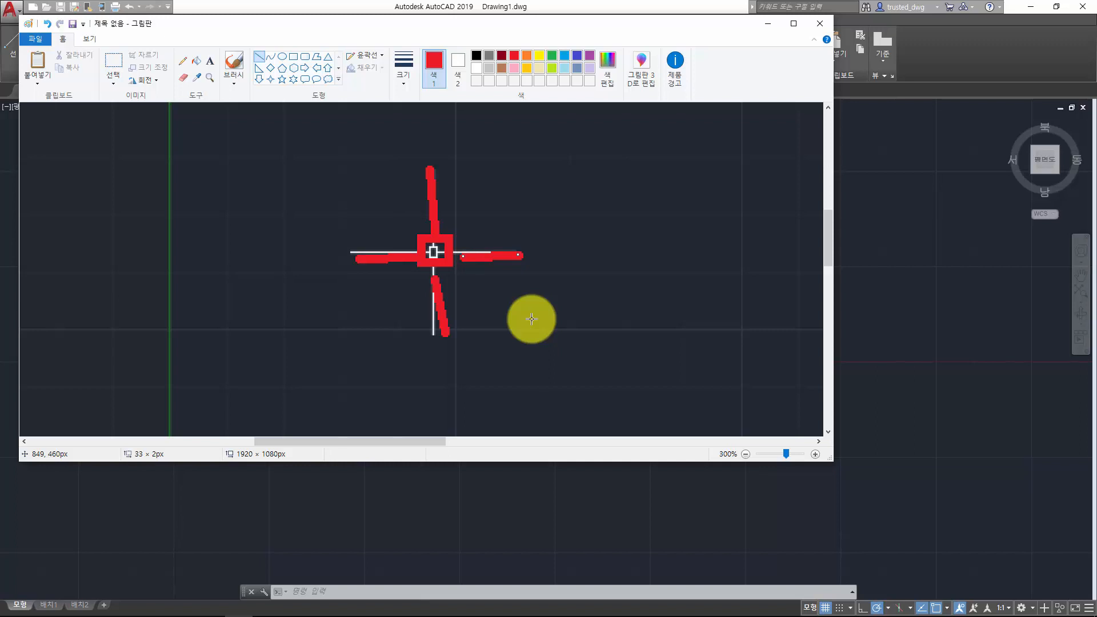
# - Add the red text label "pickbox" on one line beside the marked crosshair
pyautogui.moveTo(422, 440); pyautogui.dragTo(464, 440)
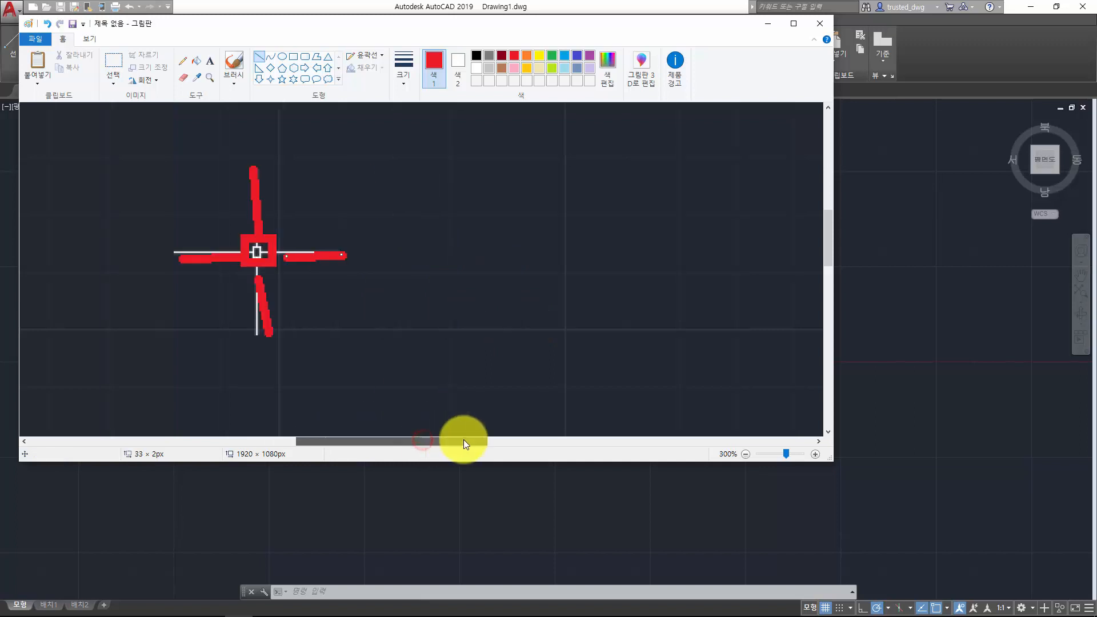
pyautogui.click(210, 62)
pyautogui.click(422, 179)
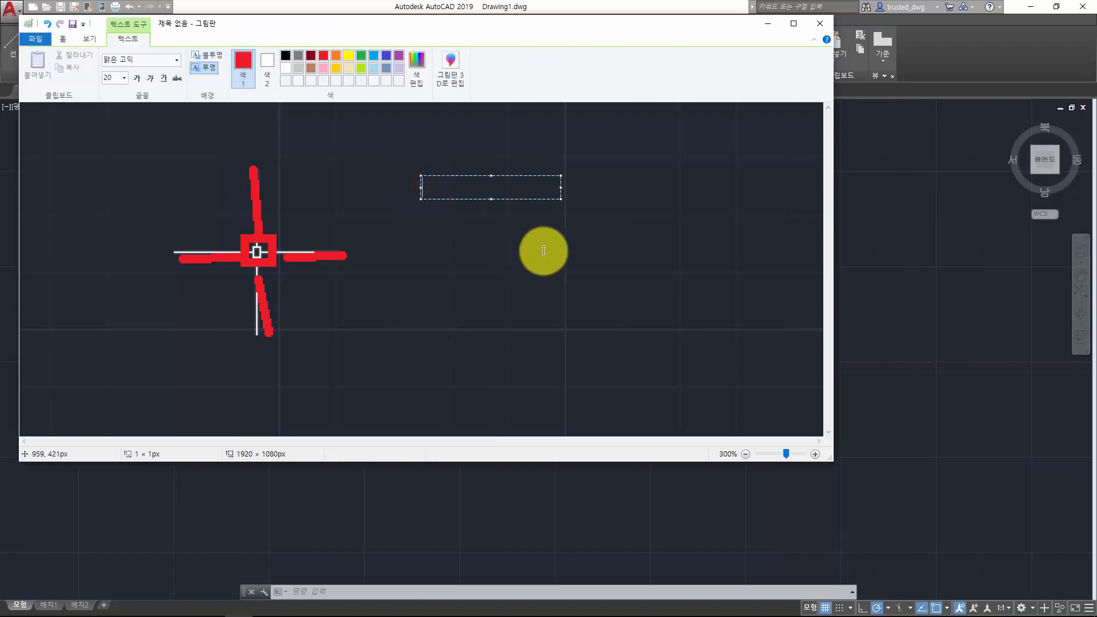
pyautogui.write('pickbo')
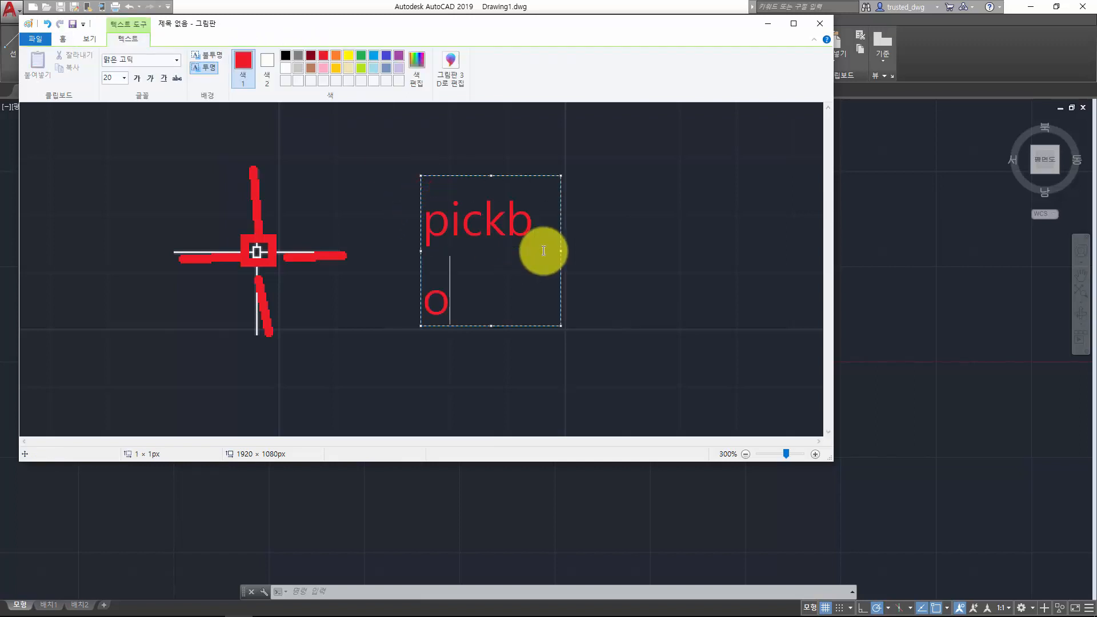
pyautogui.write('x')
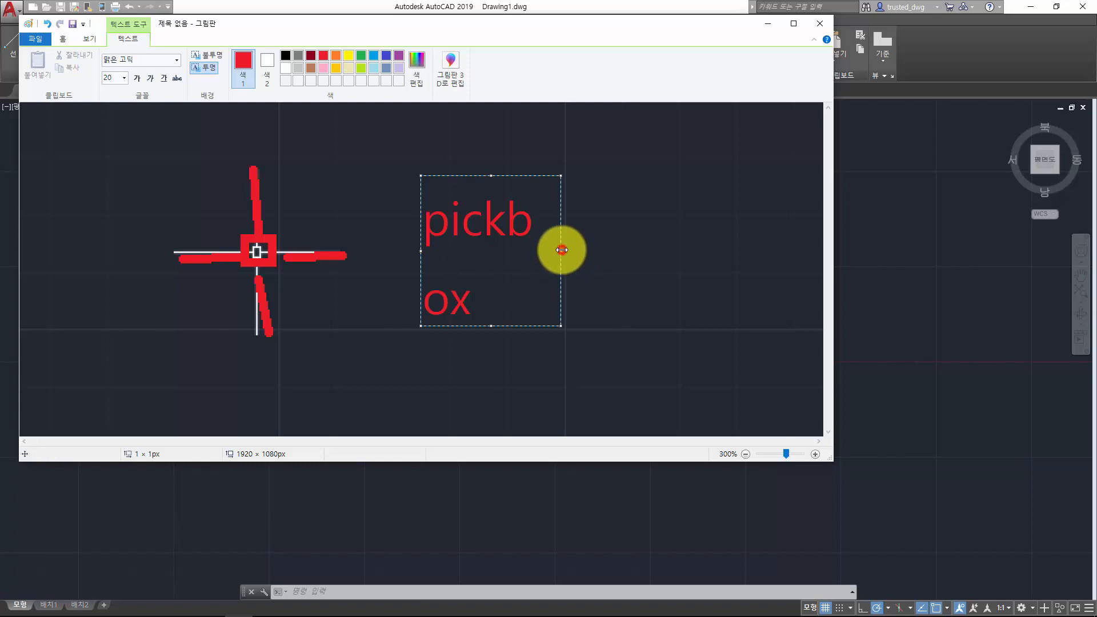
pyautogui.moveTo(562, 249); pyautogui.dragTo(625, 251)
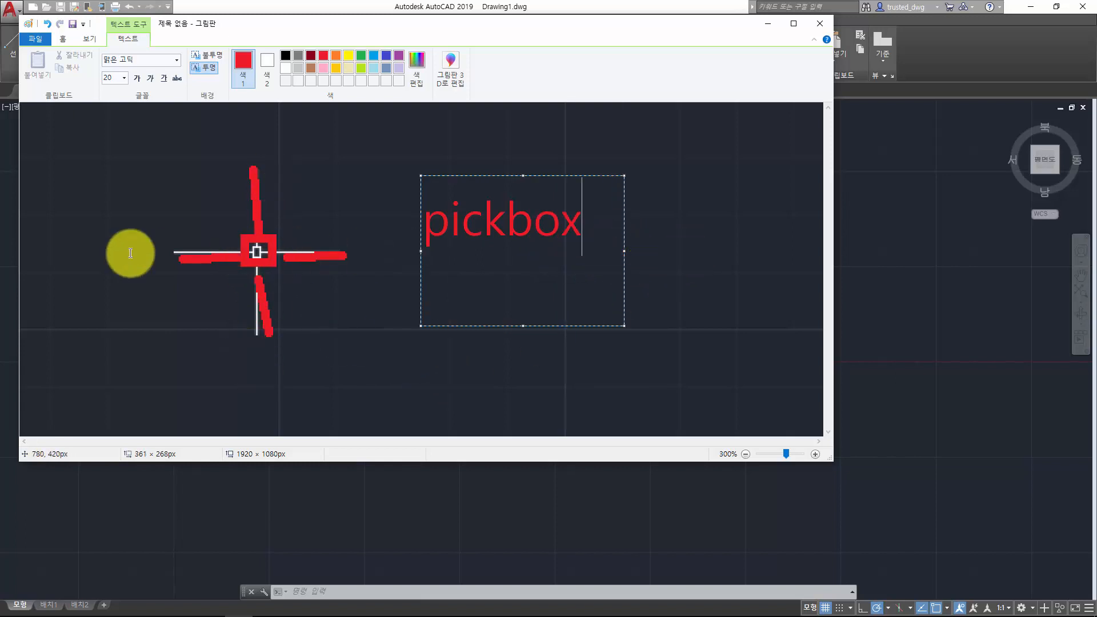
pyautogui.click(429, 342)
# - Add the red text label "cursorhair" below the "pickbox" label
pyautogui.click(430, 325)
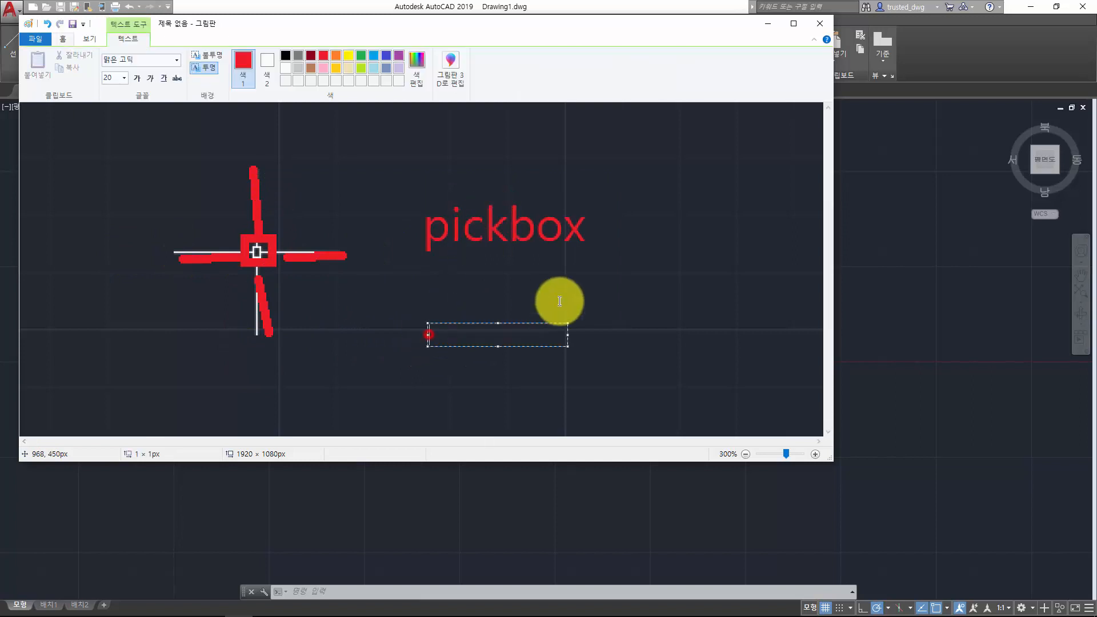
pyautogui.write('cursor')
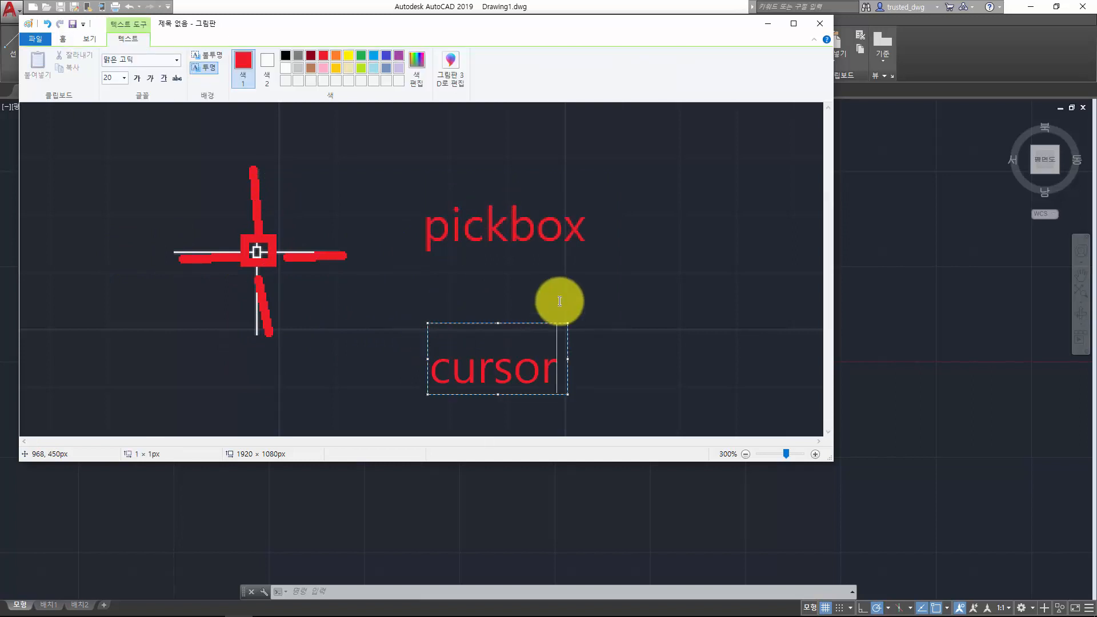
pyautogui.press('BackSpace')
pyautogui.press('BackSpace')
pyautogui.press('BackSpace')
pyautogui.press('BackSpace')
pyautogui.press('BackSpace')
pyautogui.press('BackSpace')
pyautogui.write('hair')
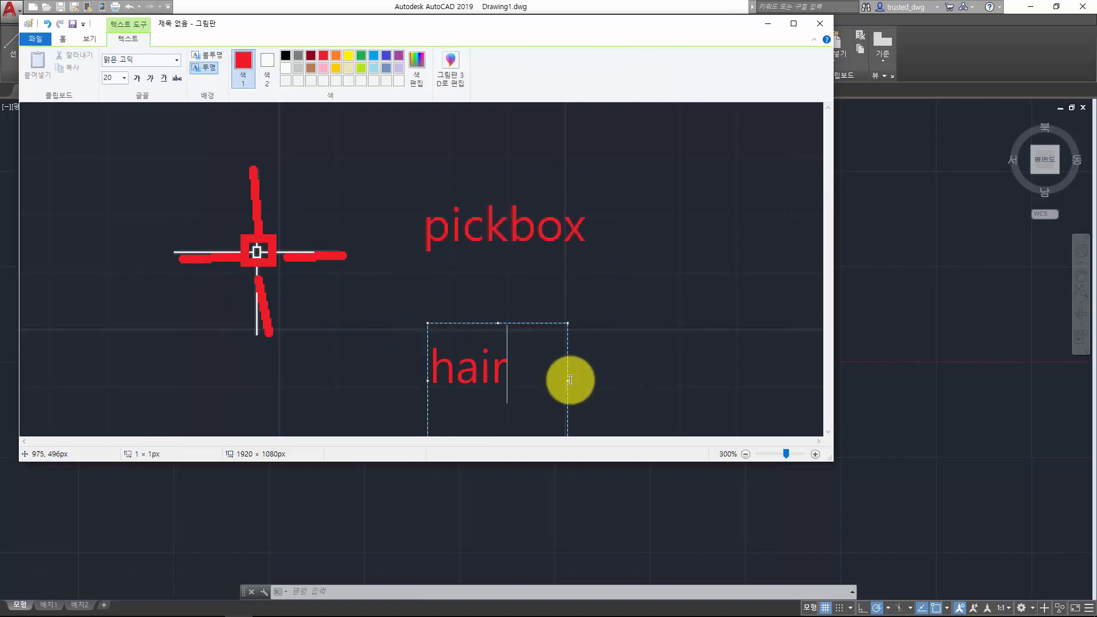
pyautogui.press('Home')
pyautogui.write('cursor')
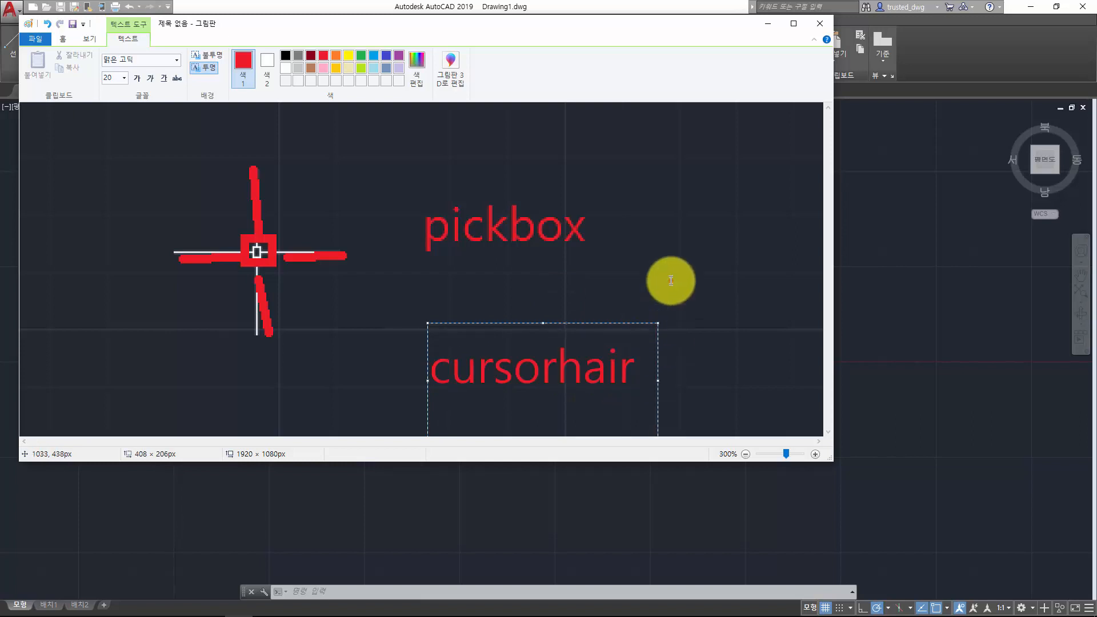
pyautogui.click(671, 281)
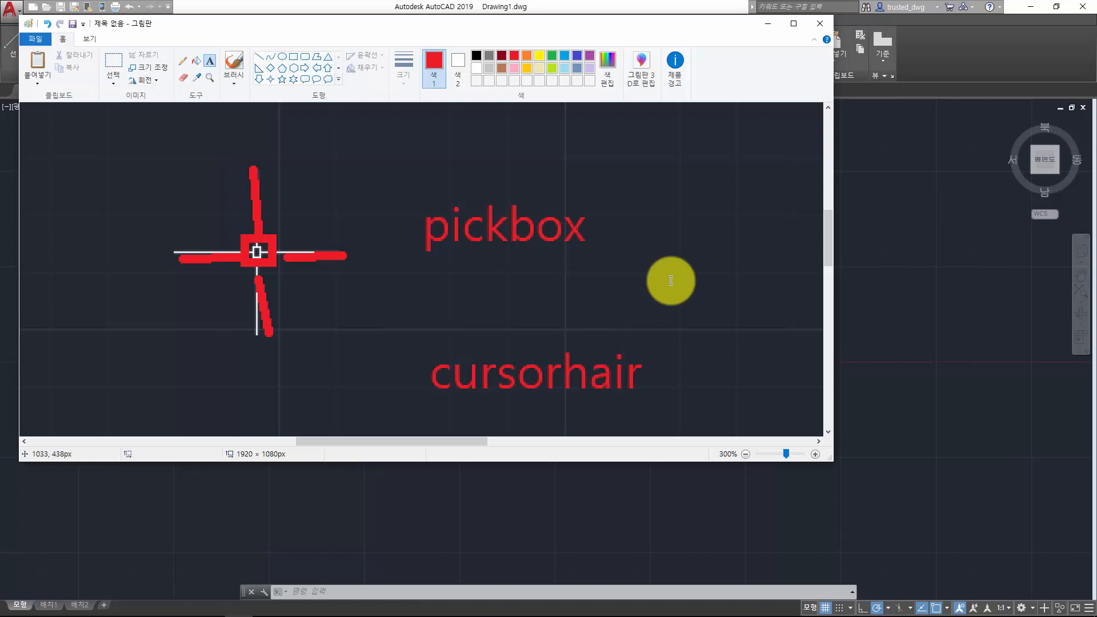
# - Switch back to AutoCAD, view the display settings in the Options dialog, and close it without changes
pyautogui.click(886, 281)
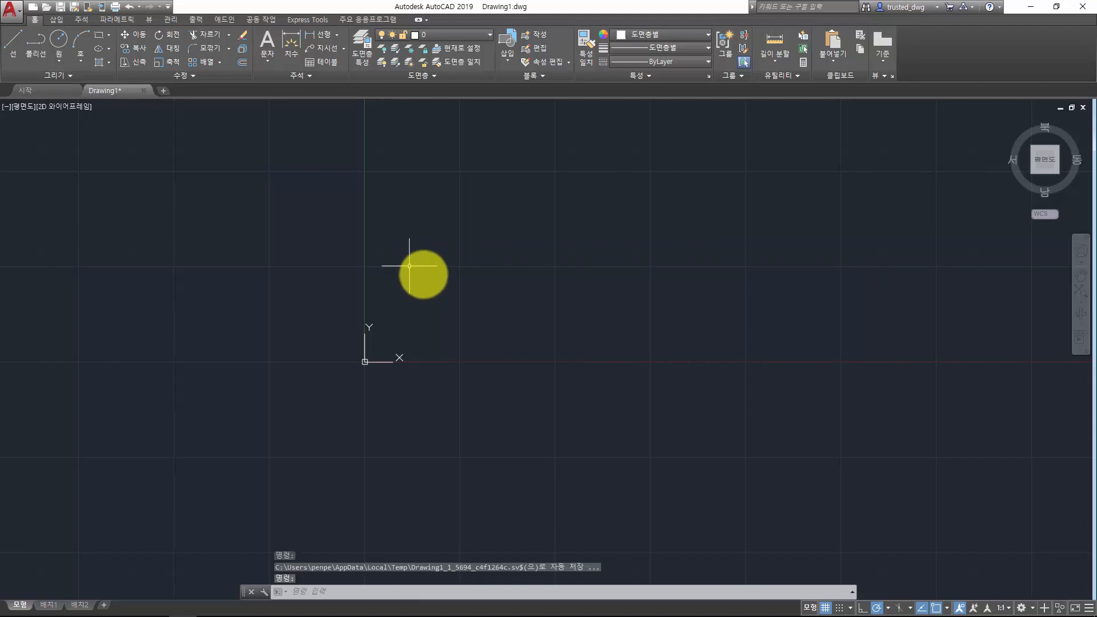
pyautogui.click(11, 9)
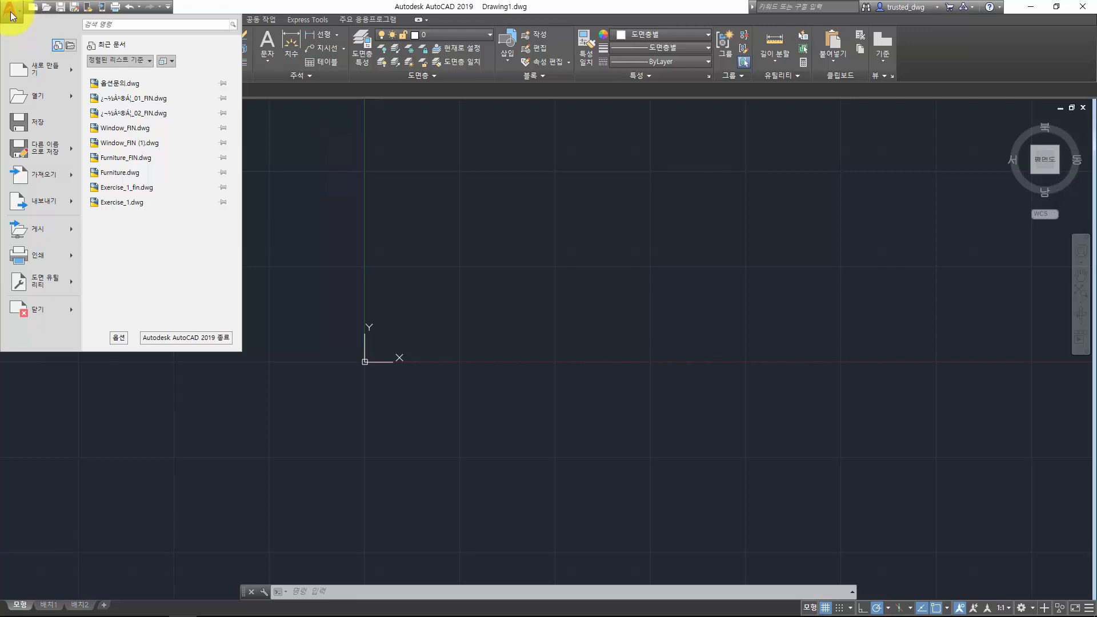
pyautogui.click(118, 338)
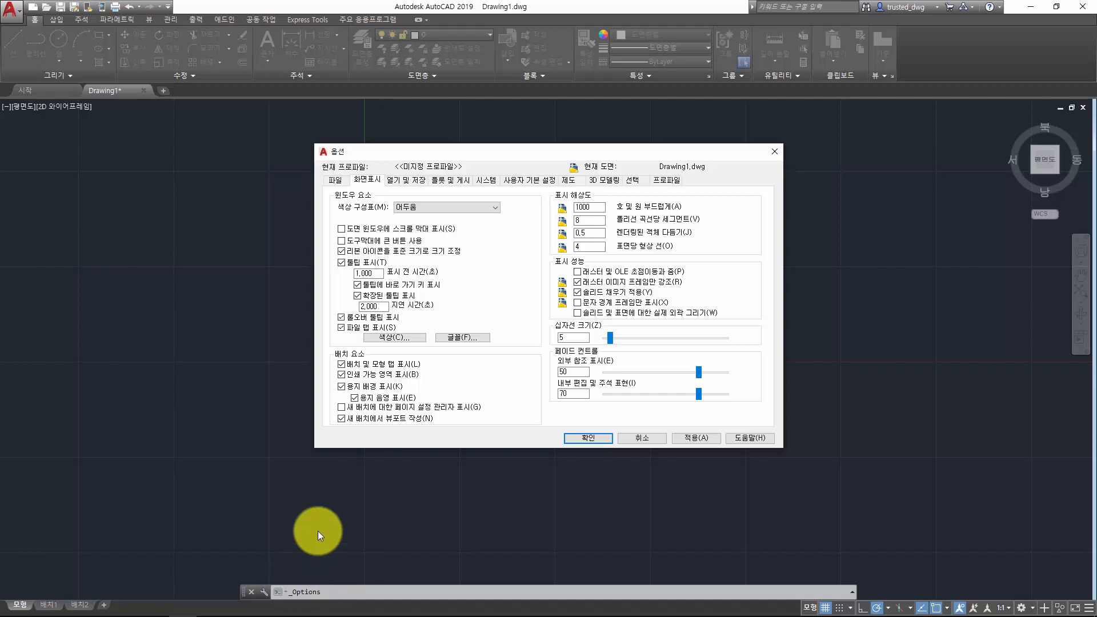
pyautogui.click(662, 443)
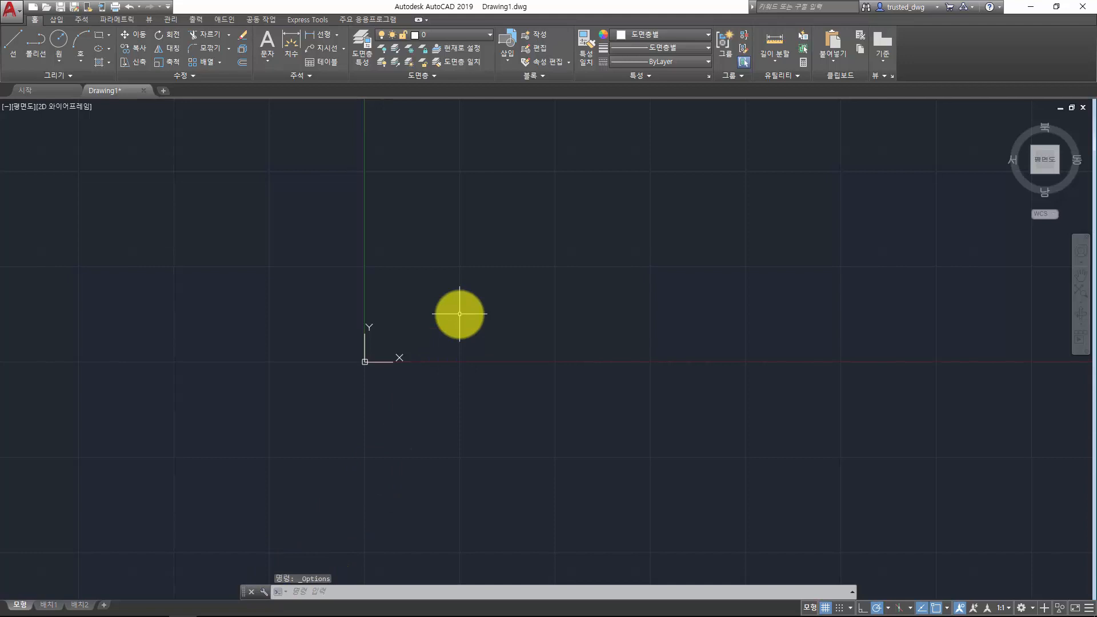
# - Examine the _Options entry in the expanded command history, and view the same history in the separate text window
pyautogui.press('F2')
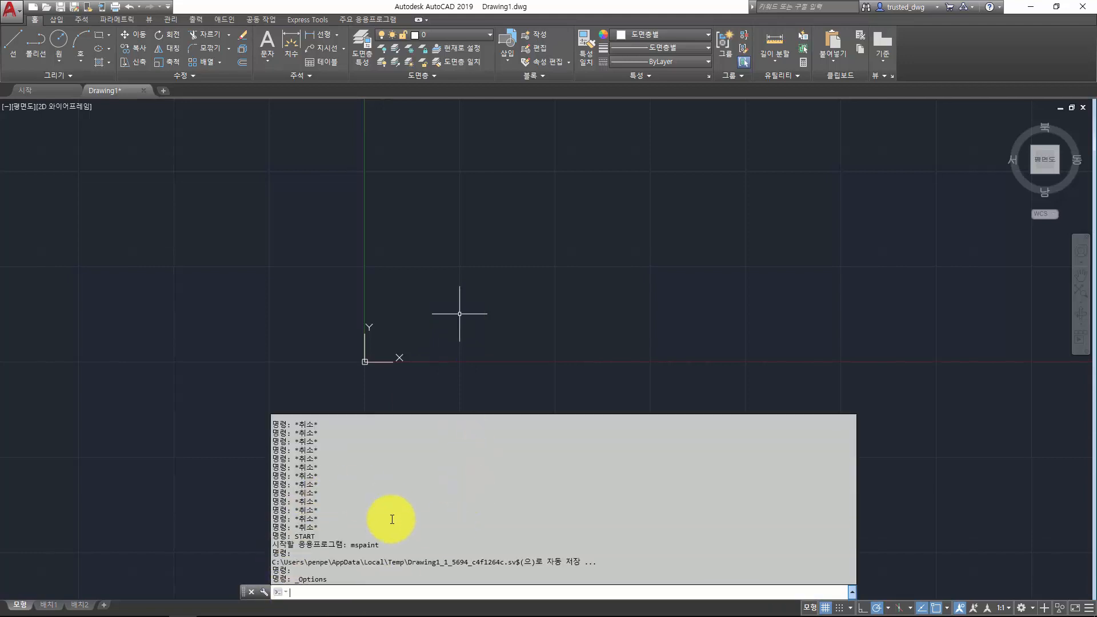
pyautogui.click(298, 579)
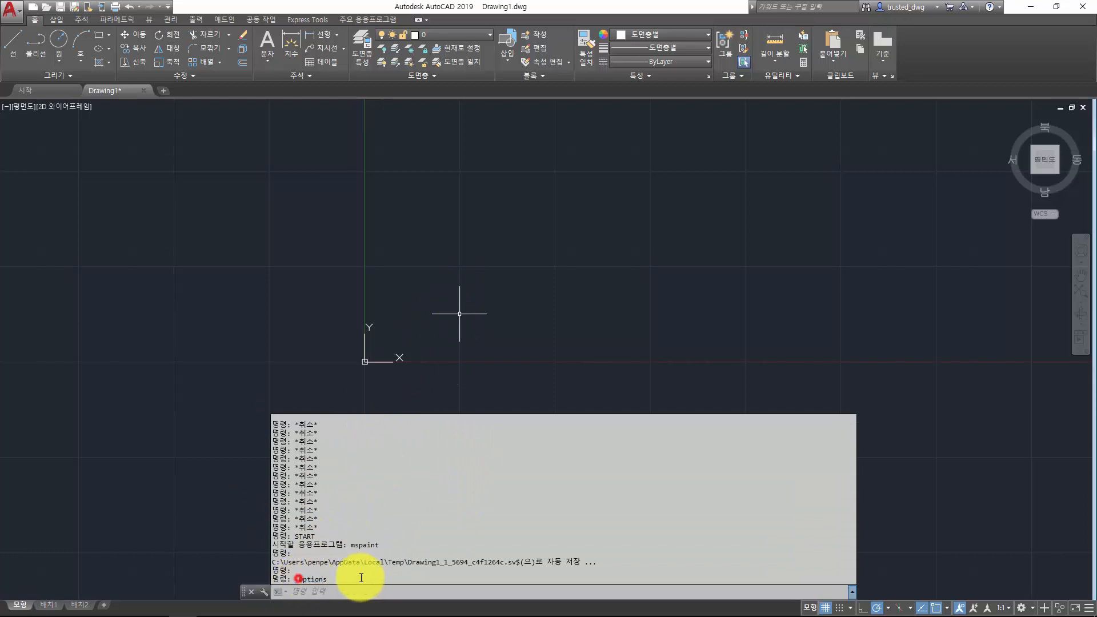
pyautogui.moveTo(298, 579); pyautogui.dragTo(361, 578)
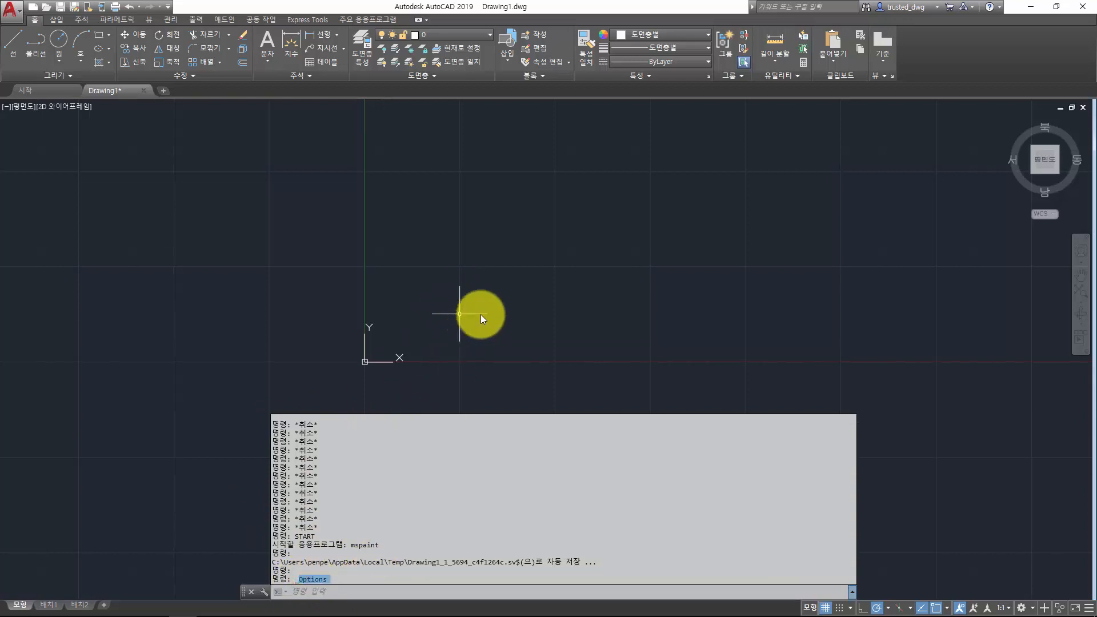
pyautogui.press('Escape')
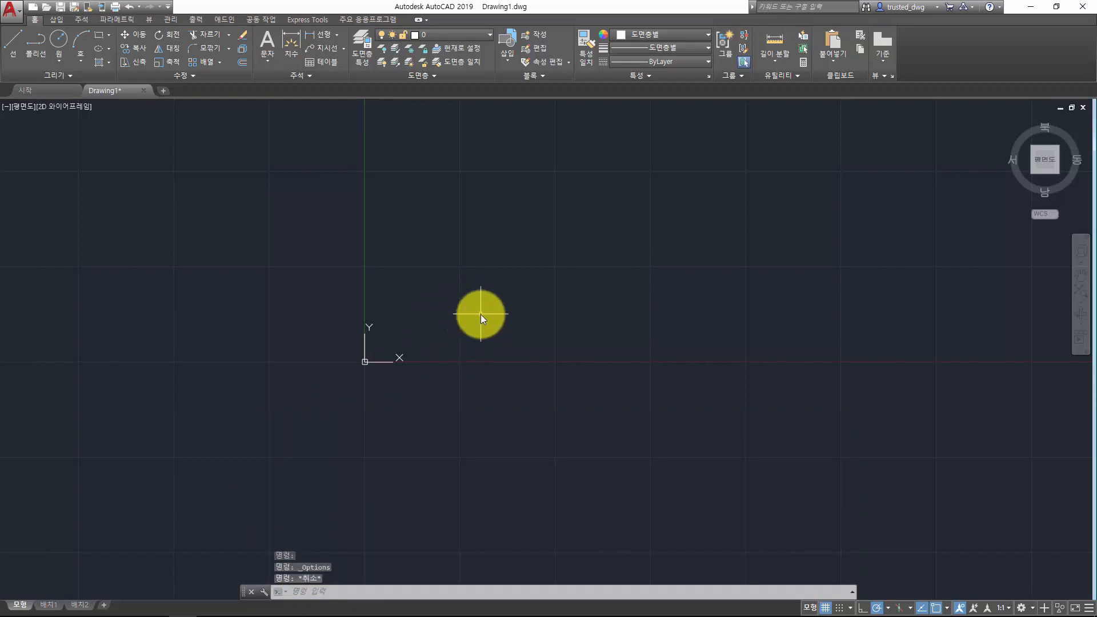
pyautogui.hotkey('ctrl', 'F2')
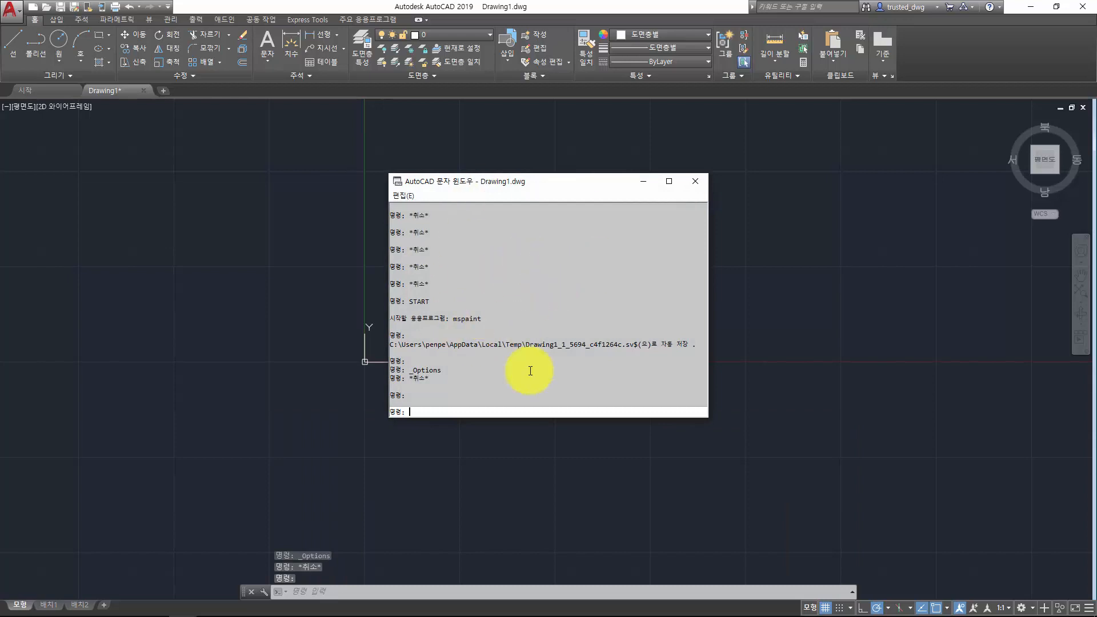
pyautogui.click(697, 181)
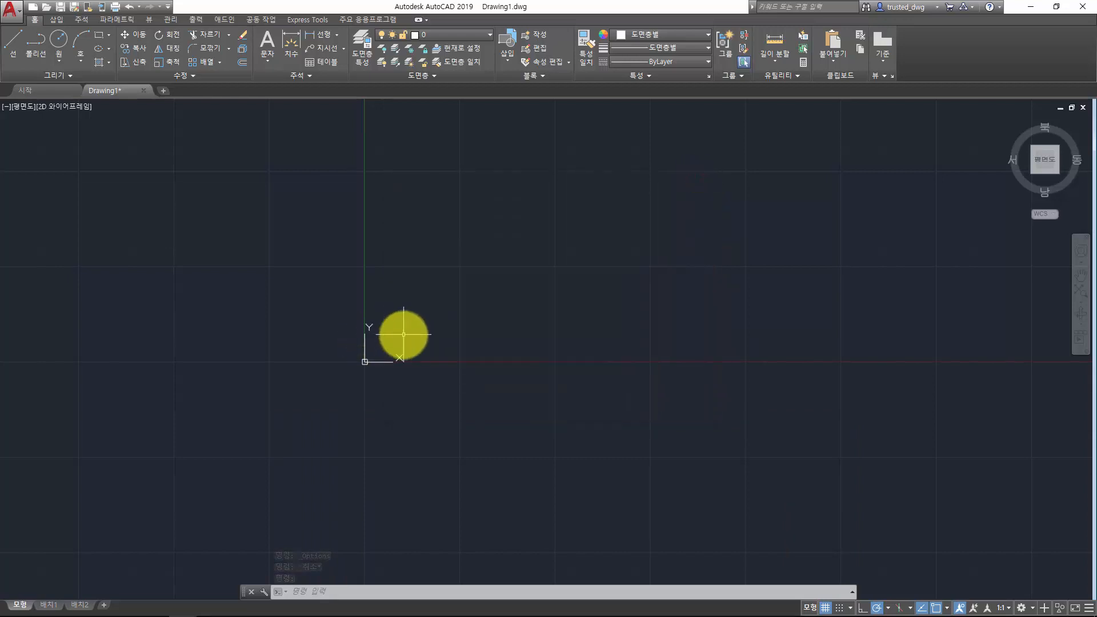
# - Bring up the Options dialog with the OPTIONS command, check its display settings, and dismiss it without changes
pyautogui.write('OPTIOn')
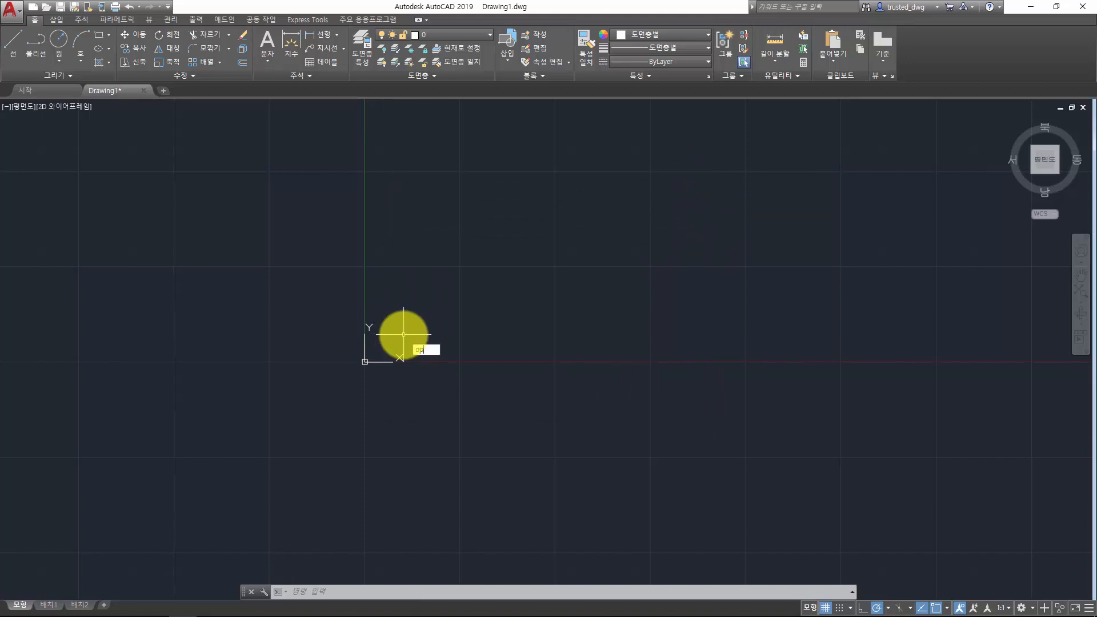
pyautogui.write('s')
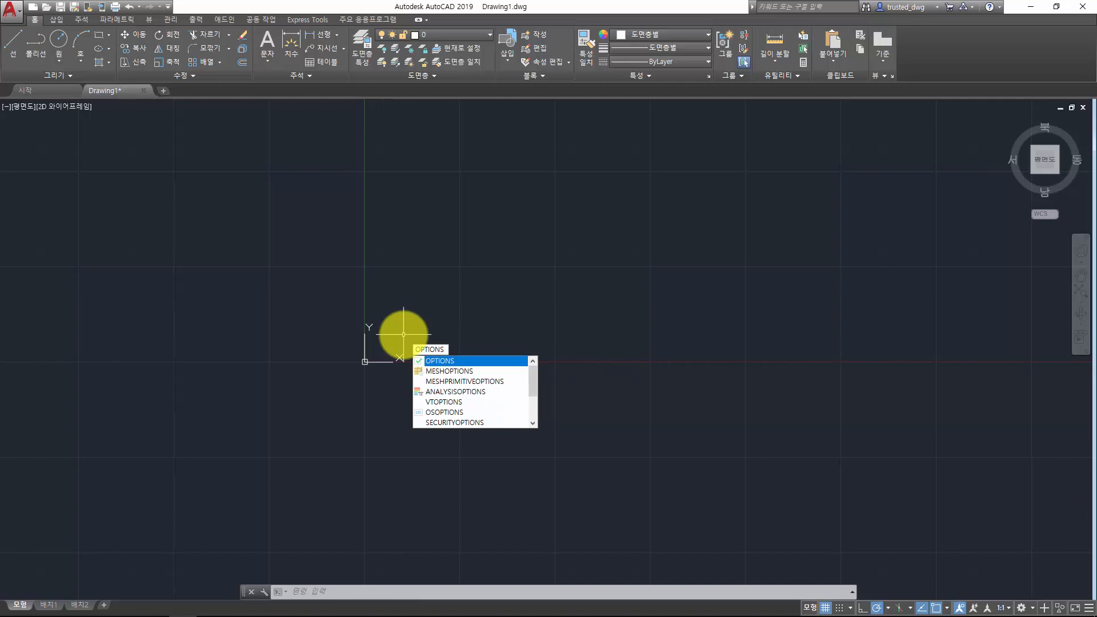
pyautogui.press('Return')
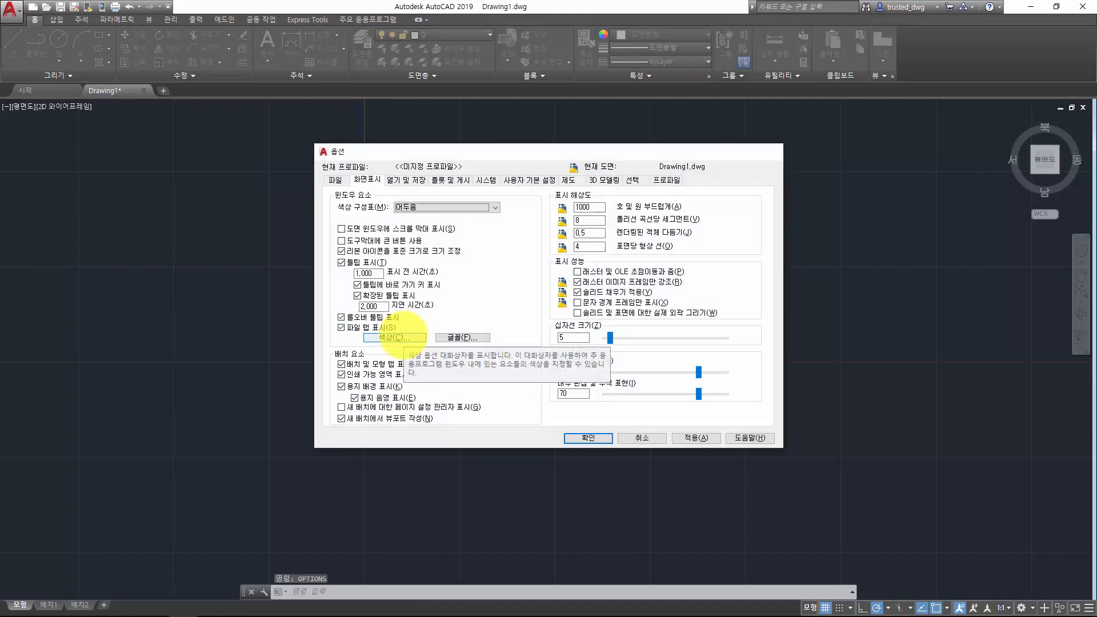
pyautogui.press('Escape')
pyautogui.press('Escape')
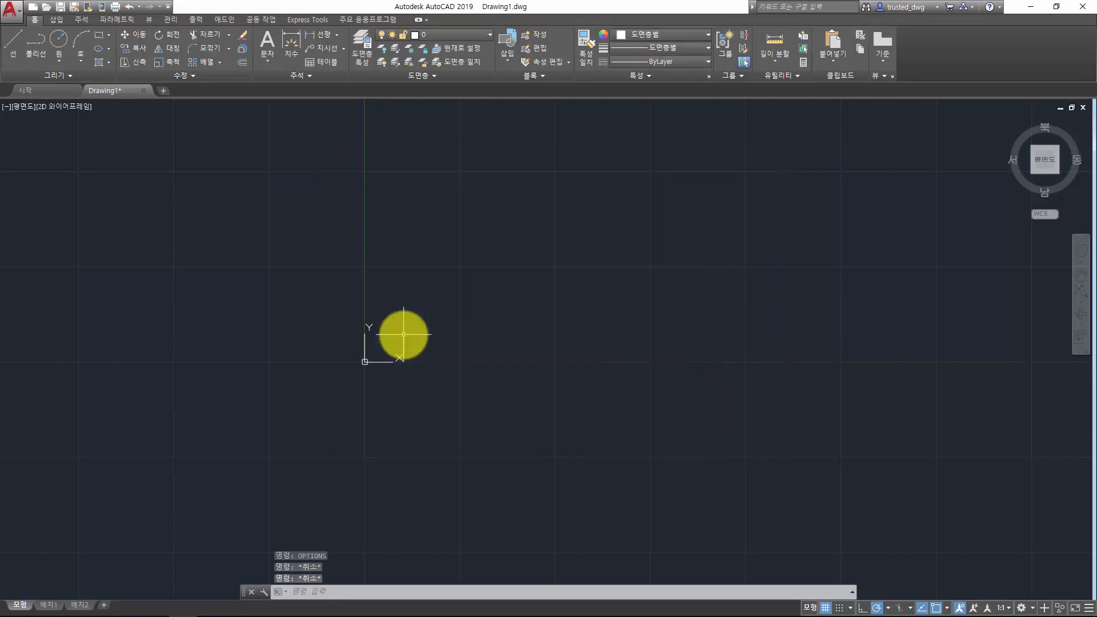
pyautogui.press('Escape')
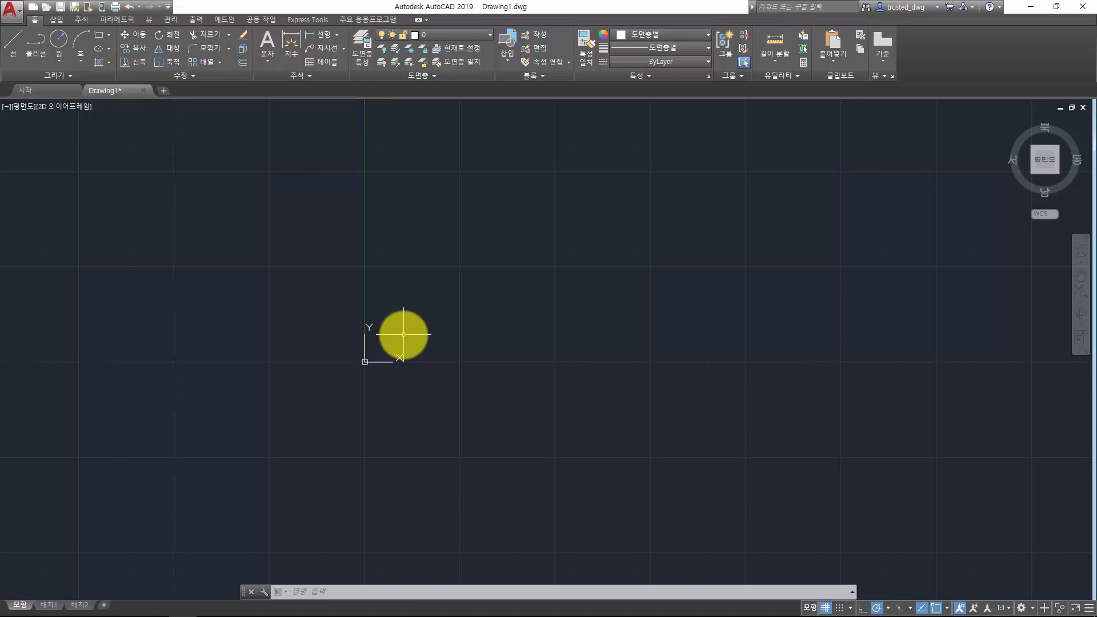
# - Bring up the Options dialog with the OP command alias, view its display settings, and dismiss it without changes
pyautogui.write('OP')
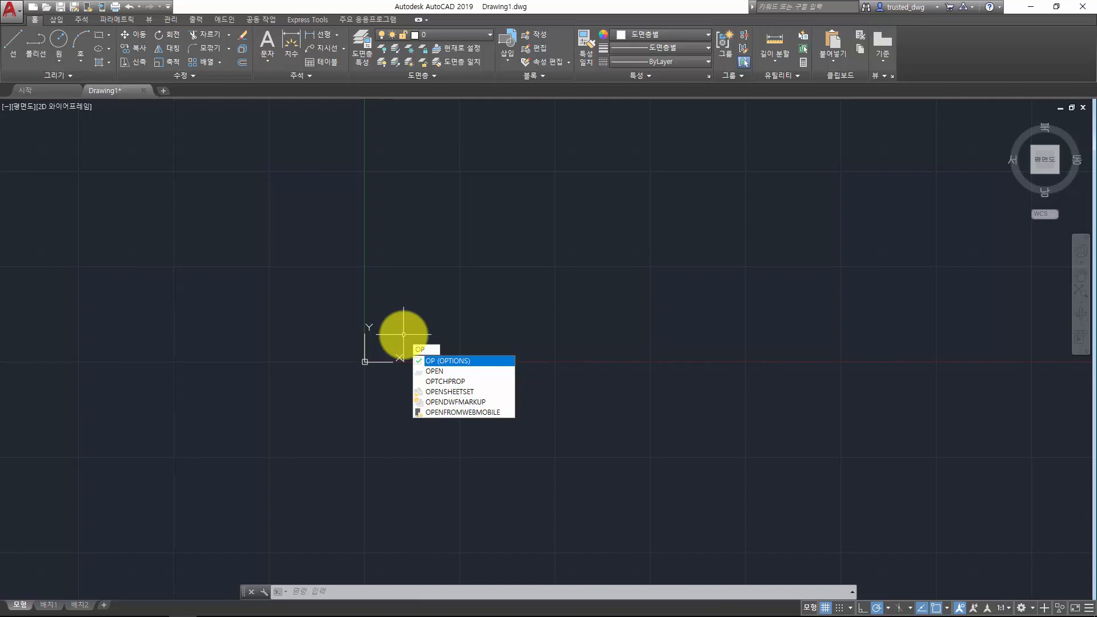
pyautogui.press('Return')
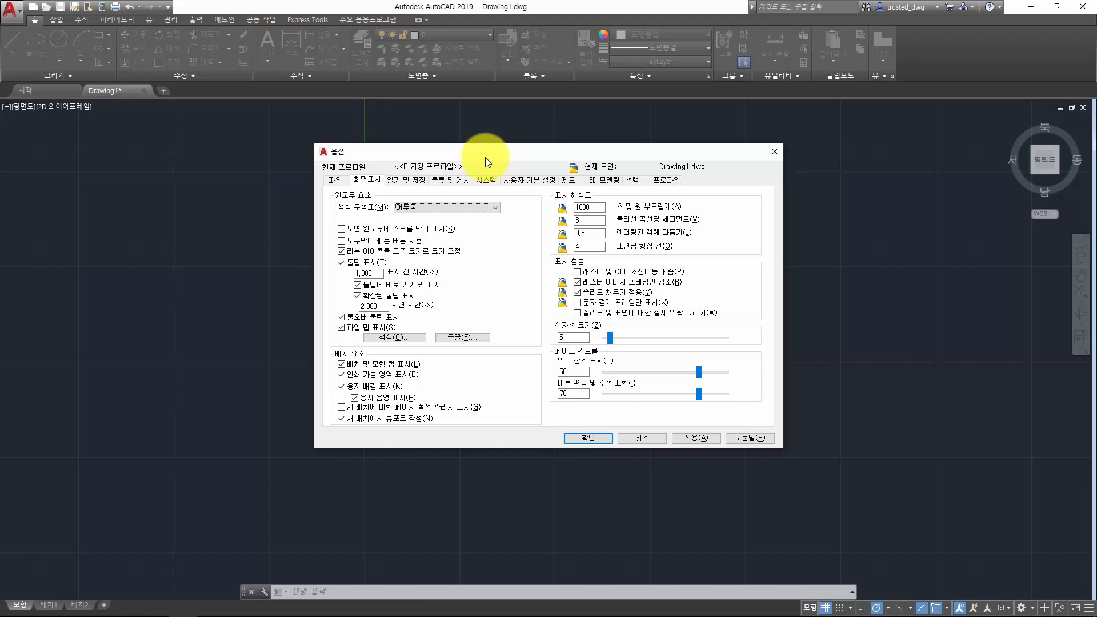
pyautogui.press('Escape')
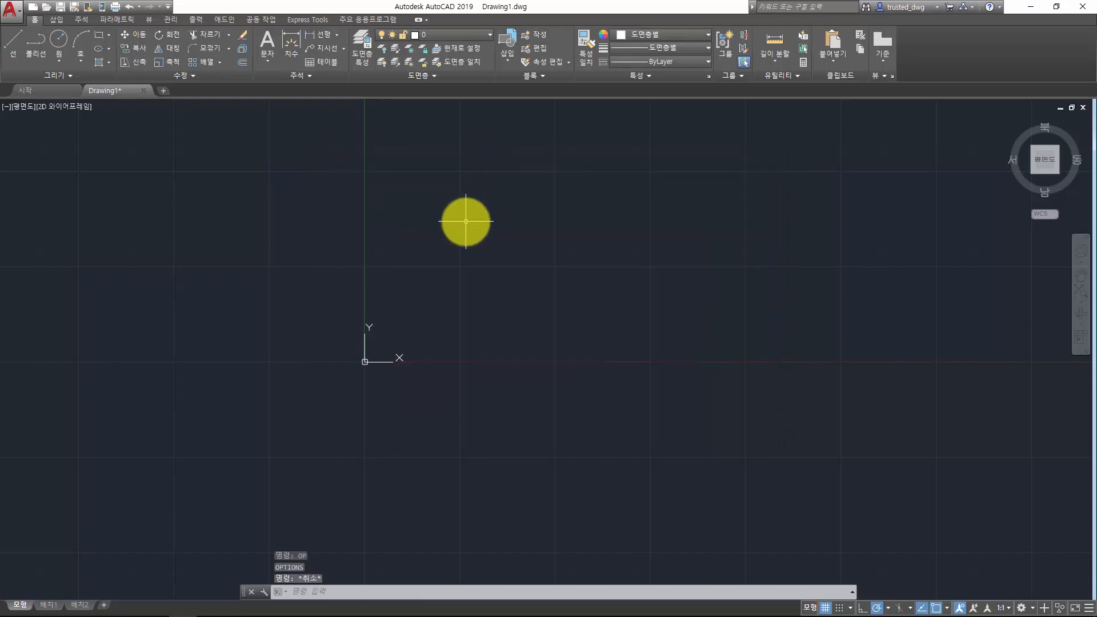
# - Draw a long diagonal line rising from lower left of the origin to the upper right with the Line command
pyautogui.write('l')
pyautogui.press('Return')
pyautogui.click(718, 173)
pyautogui.click(240, 391)
pyautogui.press('Return')
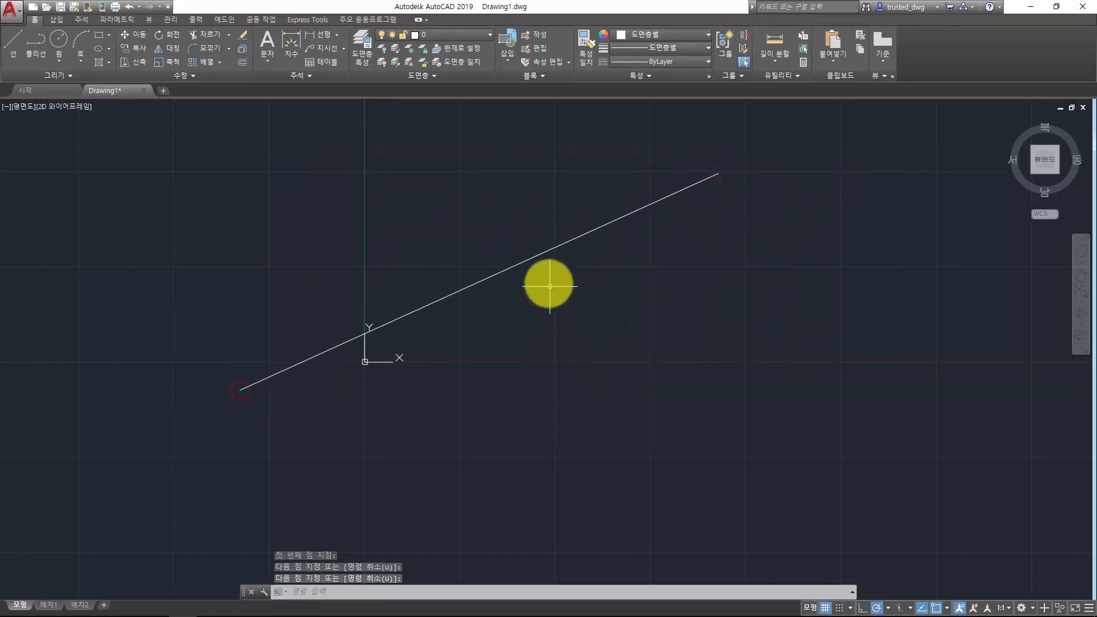
# - Select the diagonal line with the small pickbox and clear the selection
pyautogui.click(541, 255)
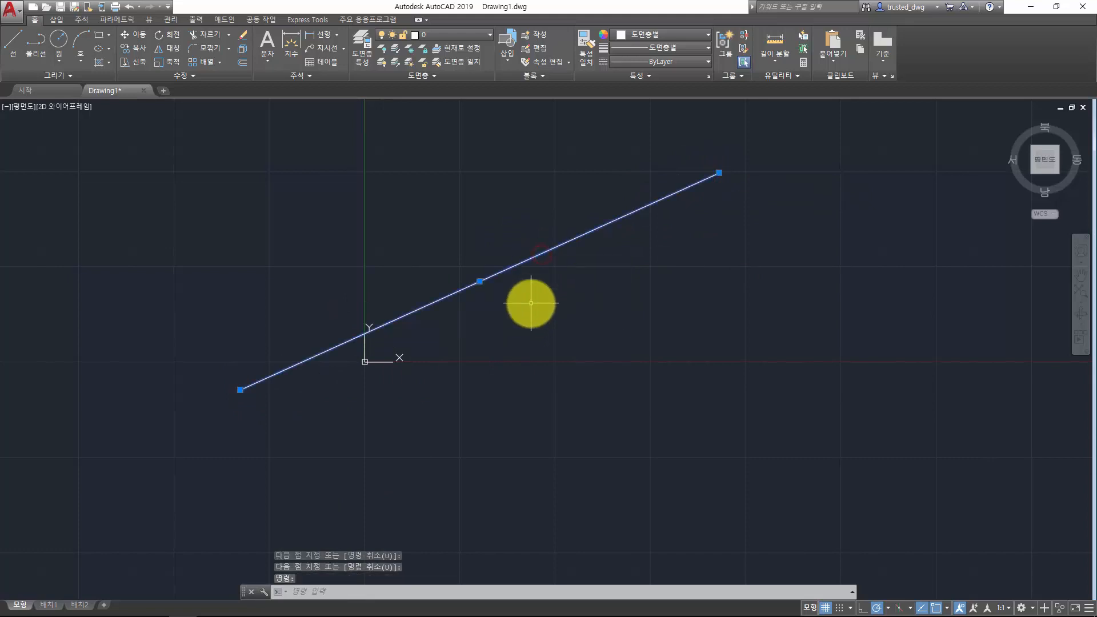
pyautogui.press('Escape')
pyautogui.press('Escape')
pyautogui.press('Escape')
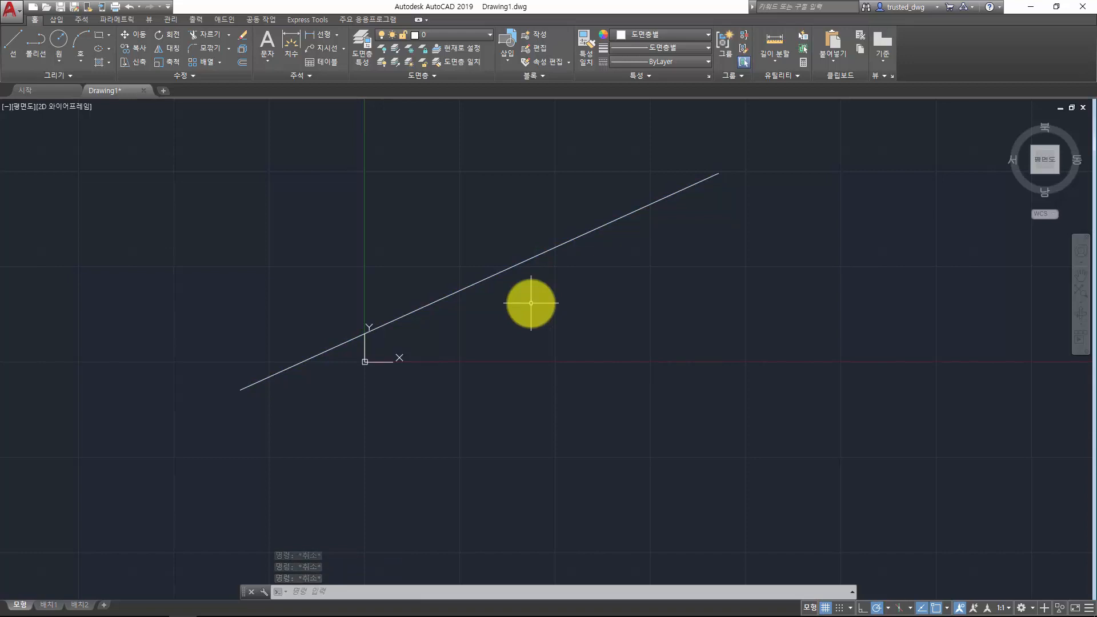
pyautogui.press('space')
pyautogui.press('Escape')
pyautogui.press('Escape')
pyautogui.press('Escape')
pyautogui.press('Escape')
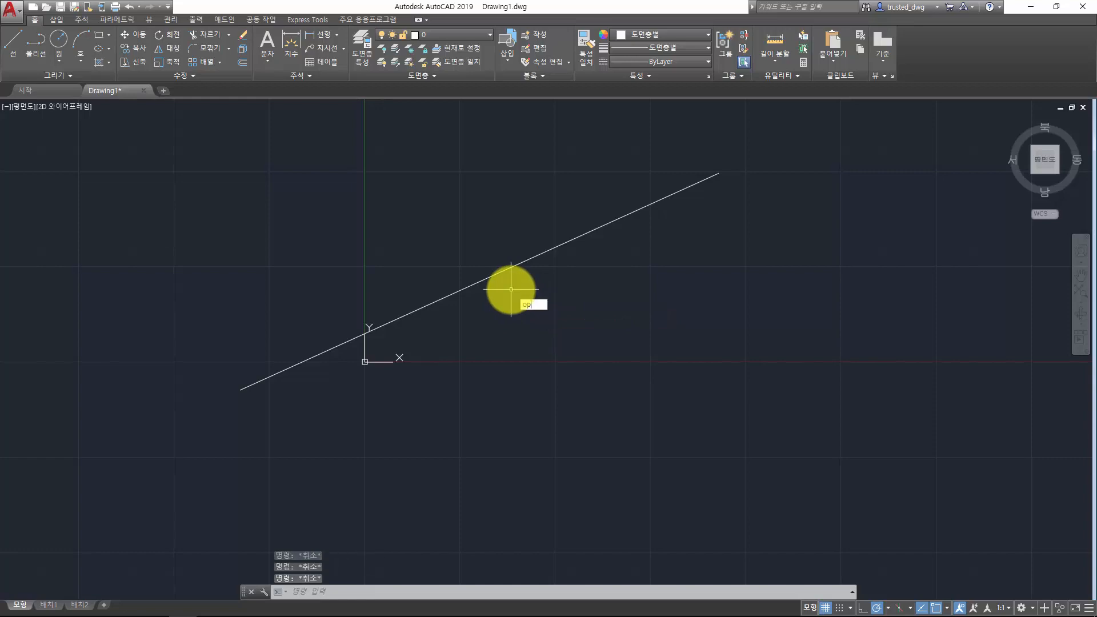
# - Enlarge the pickbox size to about 14 in the selection settings of the Options dialog and accept the change
pyautogui.write('op')
pyautogui.press('space')
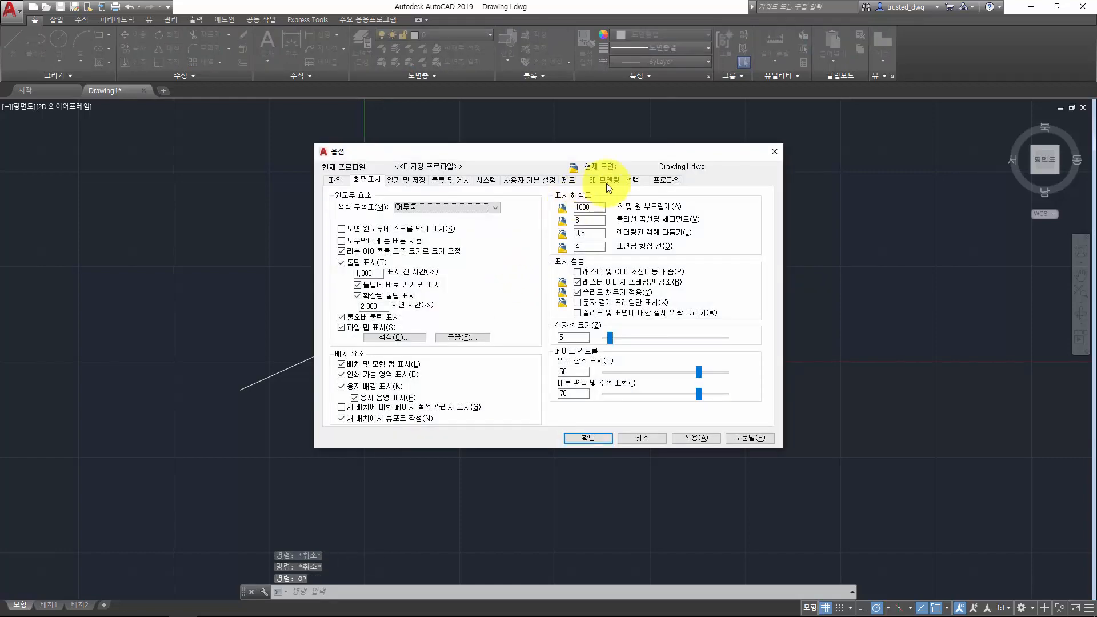
pyautogui.click(642, 181)
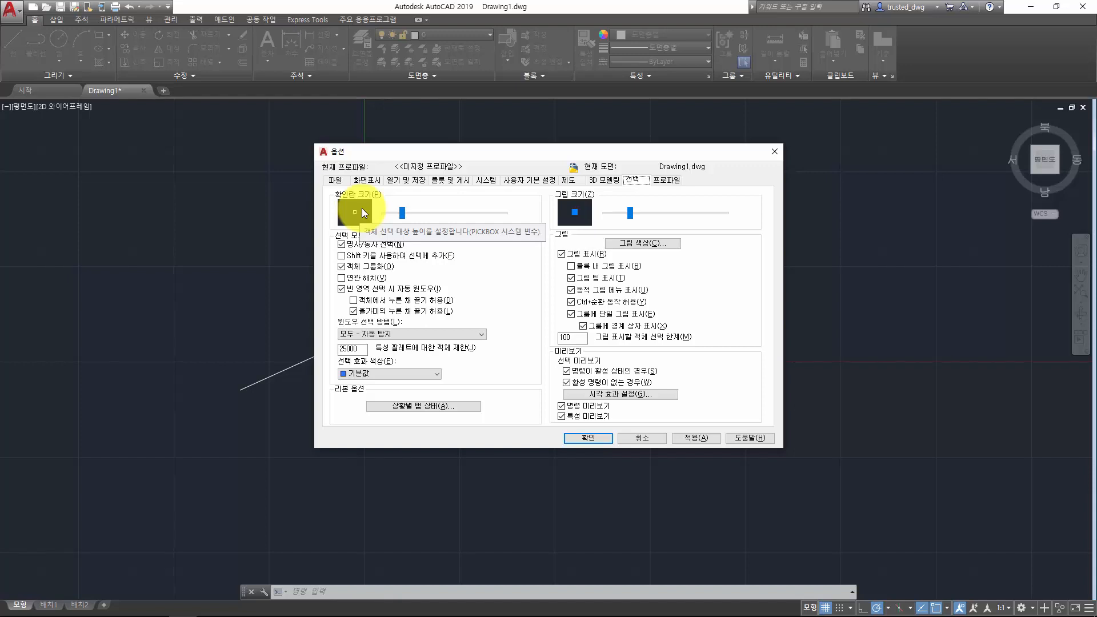
pyautogui.moveTo(402, 213); pyautogui.dragTo(468, 213)
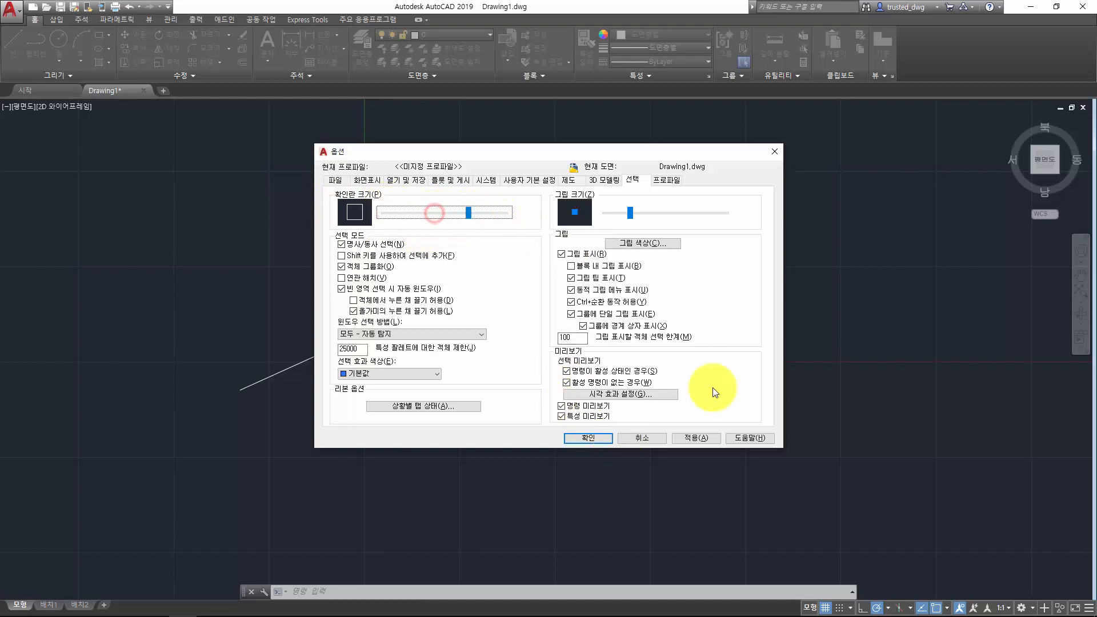
pyautogui.click(595, 435)
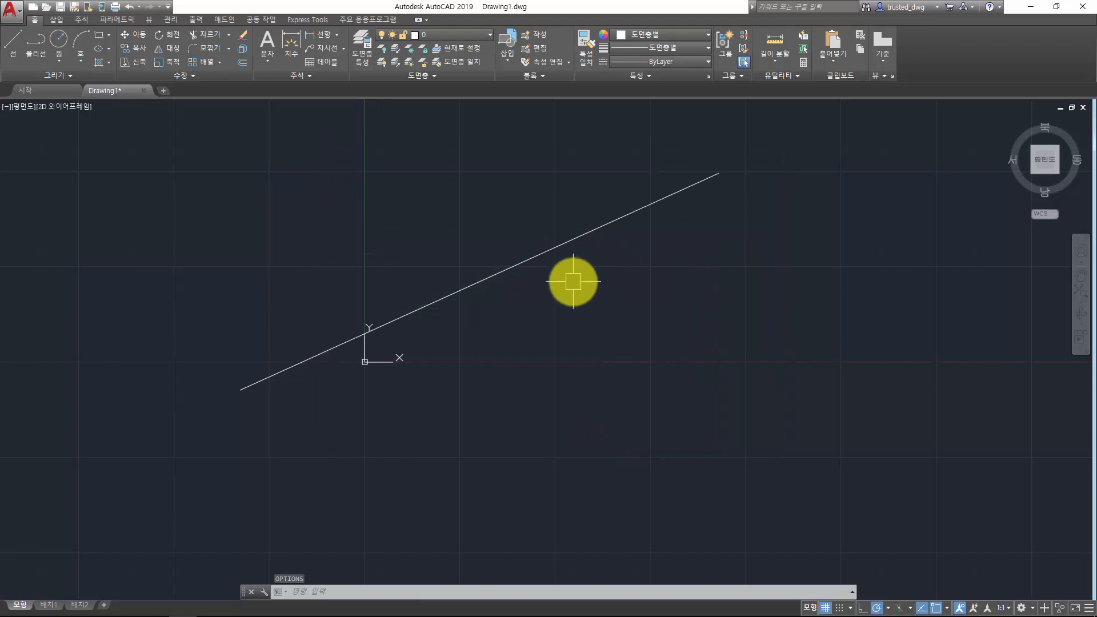
# - Draw a long horizontal line that crosses the diagonal line above the X axis
pyautogui.write('l')
pyautogui.press('Return')
pyautogui.click(750, 299)
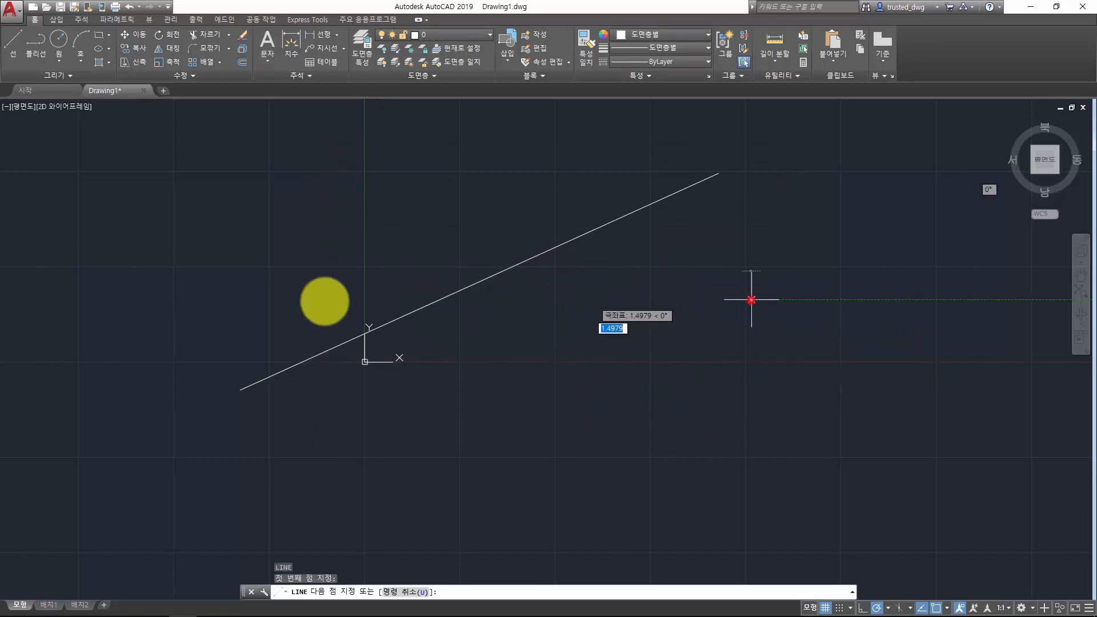
pyautogui.click(202, 298)
pyautogui.press('Return')
# - Select parts of the linework with two small crossing windows, first over the diagonal line, clearing each selection
pyautogui.click(691, 214)
pyautogui.click(642, 175)
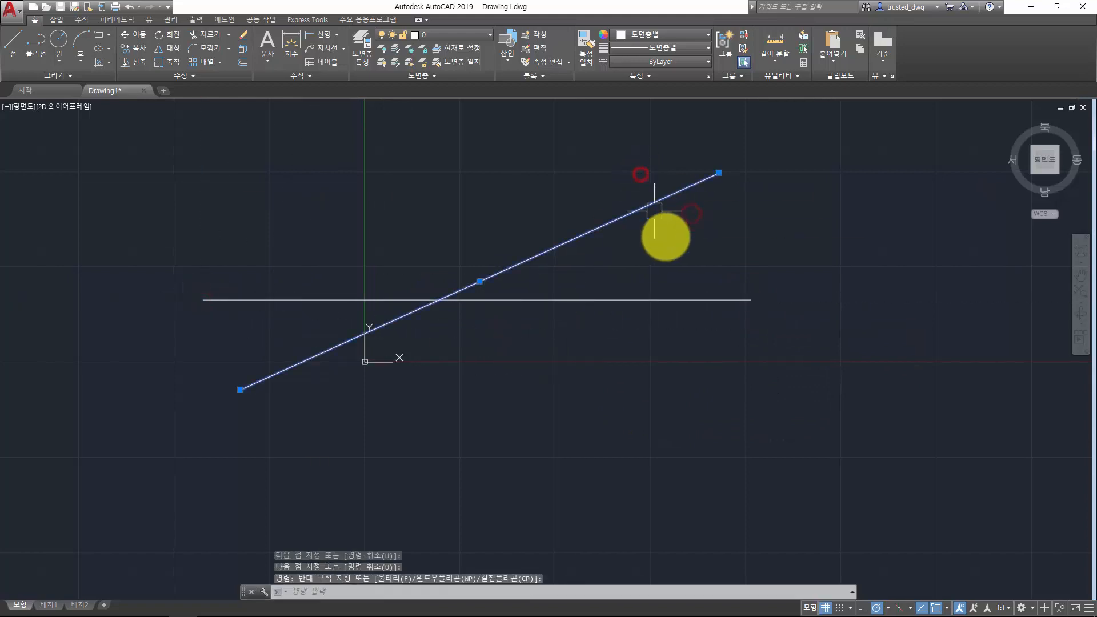
pyautogui.press('Escape')
pyautogui.click(722, 314)
pyautogui.click(674, 248)
pyautogui.press('Escape')
# - Draw a descending diagonal line and a steep, nearly vertical line, both crossing near the existing lines' intersection
pyautogui.write('l')
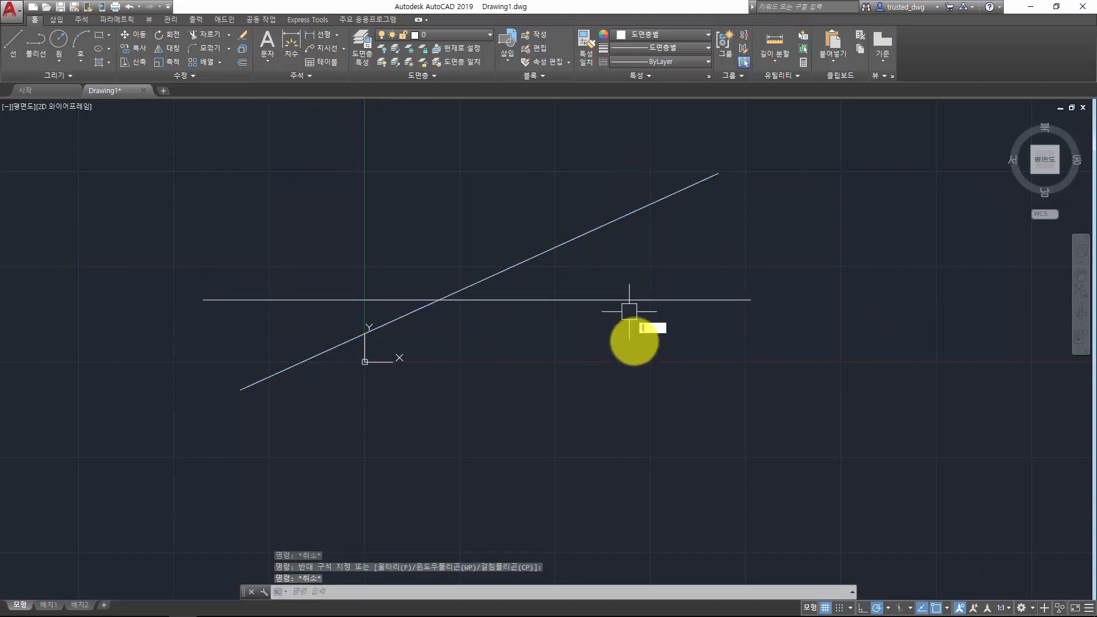
pyautogui.press('Return')
pyautogui.click(666, 395)
pyautogui.click(211, 163)
pyautogui.press('Return')
pyautogui.write('l')
pyautogui.press('Return')
pyautogui.click(476, 444)
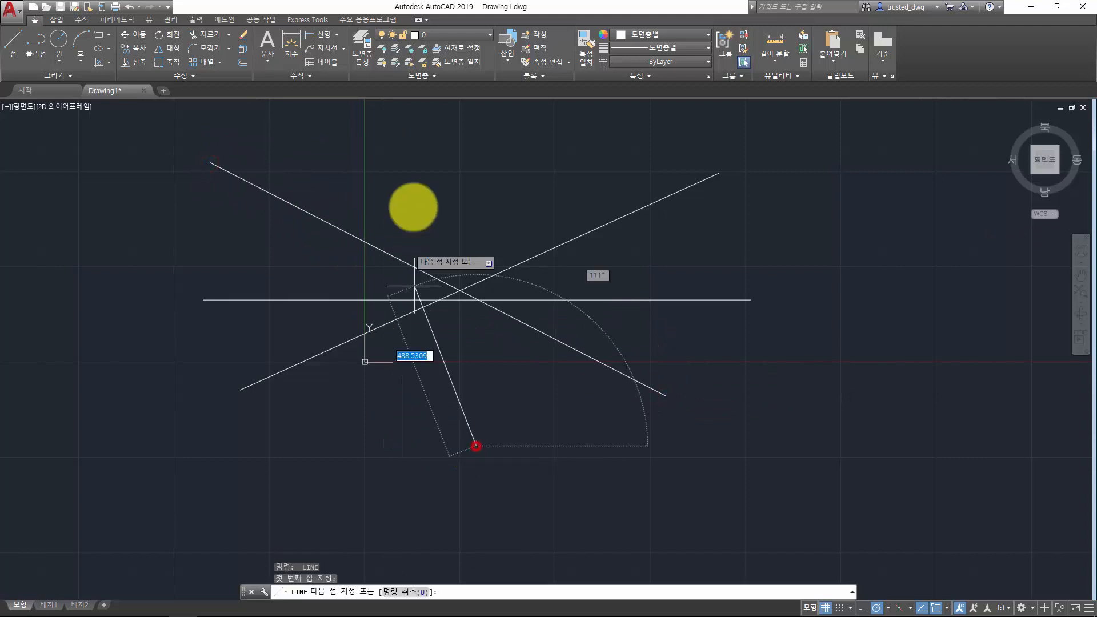
pyautogui.click(443, 132)
pyautogui.press('Escape')
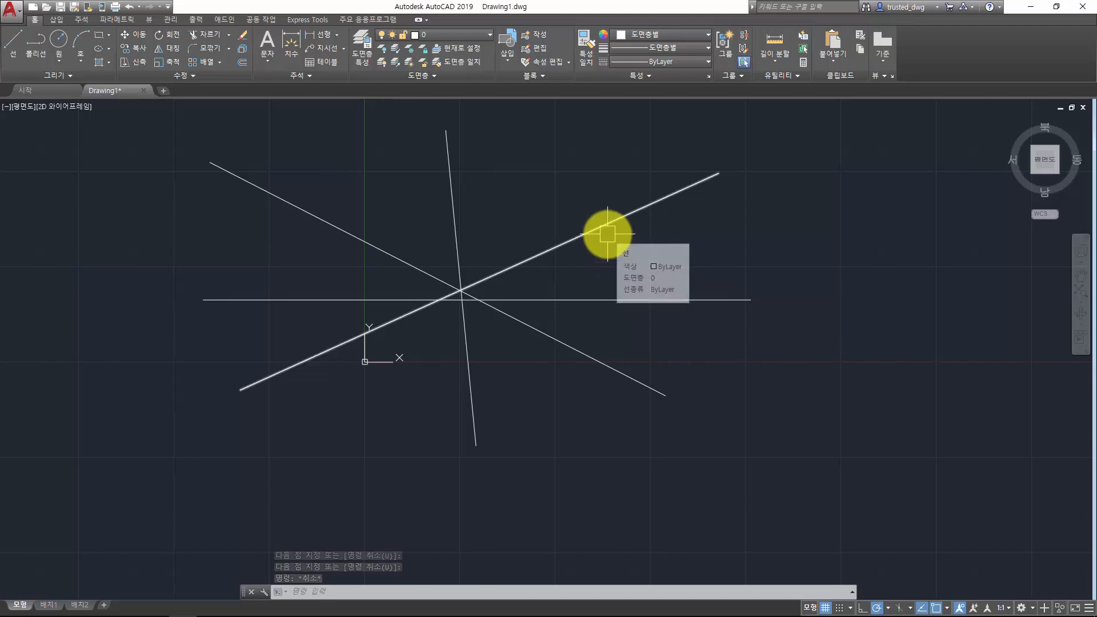
# - Select the rising diagonal line with the edge of the enlarged pickbox, clear it, and cancel a selection window started in empty space
pyautogui.click(608, 234)
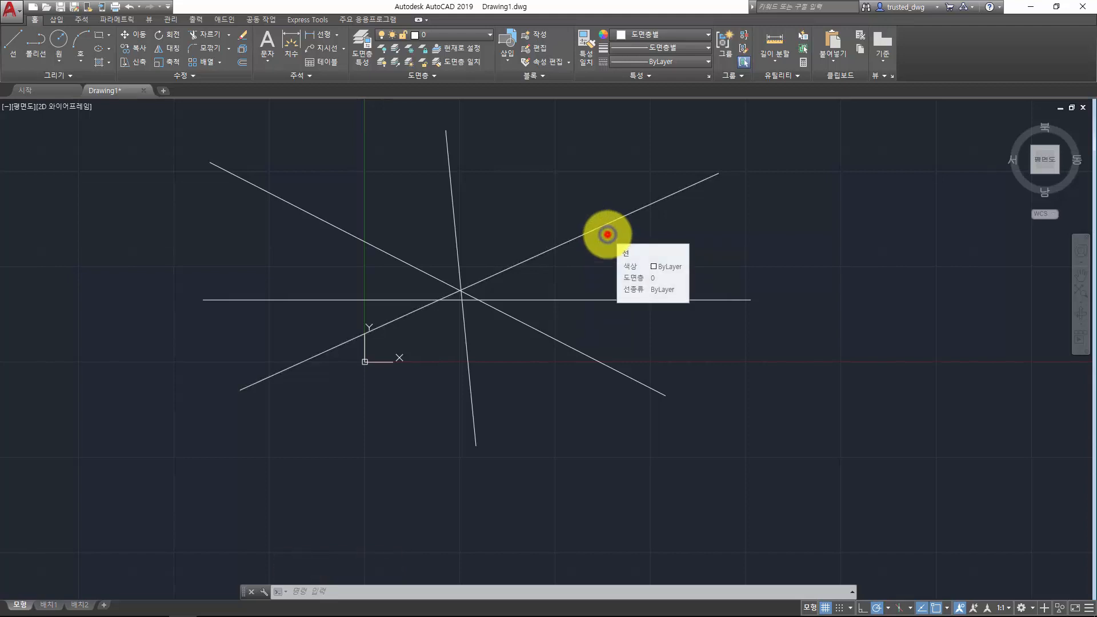
pyautogui.rightClick(603, 263)
pyautogui.press('Escape')
pyautogui.click(564, 275)
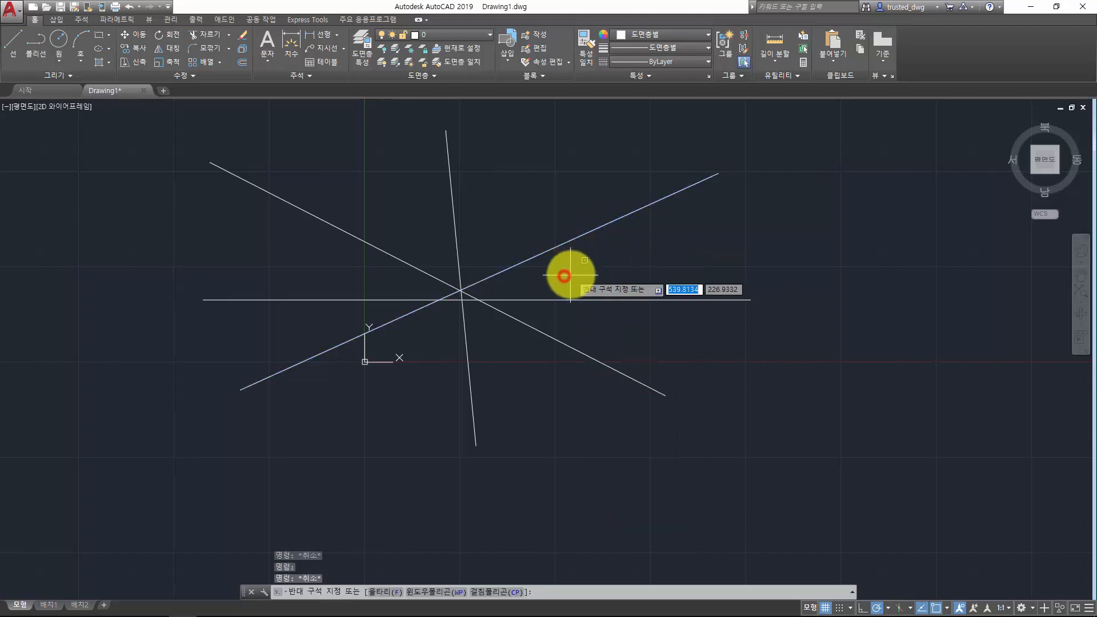
pyautogui.press('Escape')
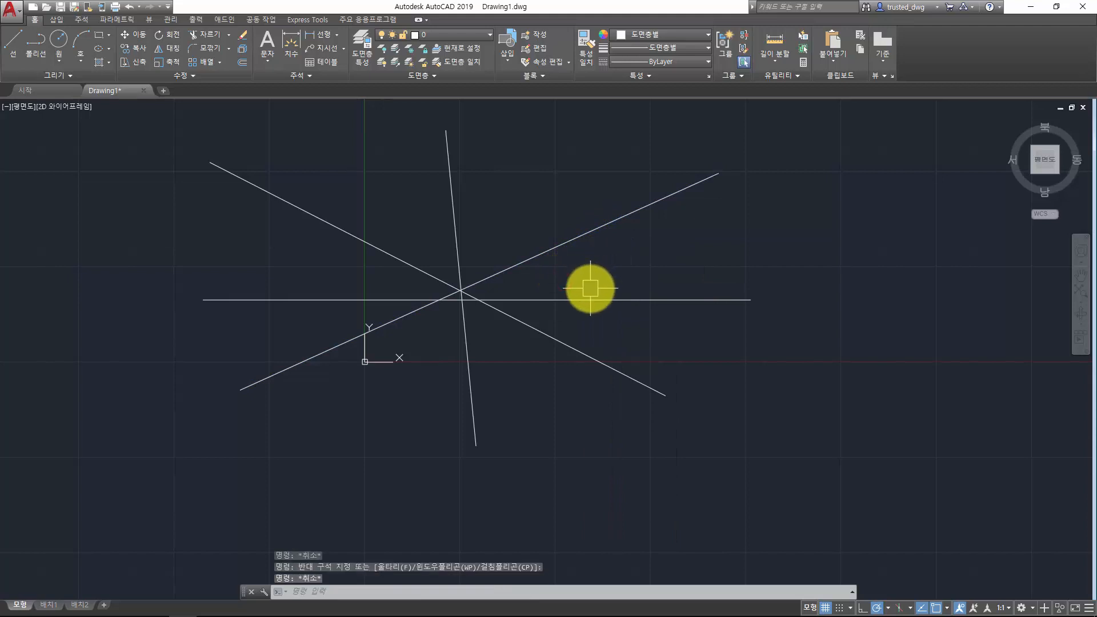
# - Select the horizontal line and the rising diagonal line with the enlarged pickbox, and clear the selection
pyautogui.moveTo(590, 292)
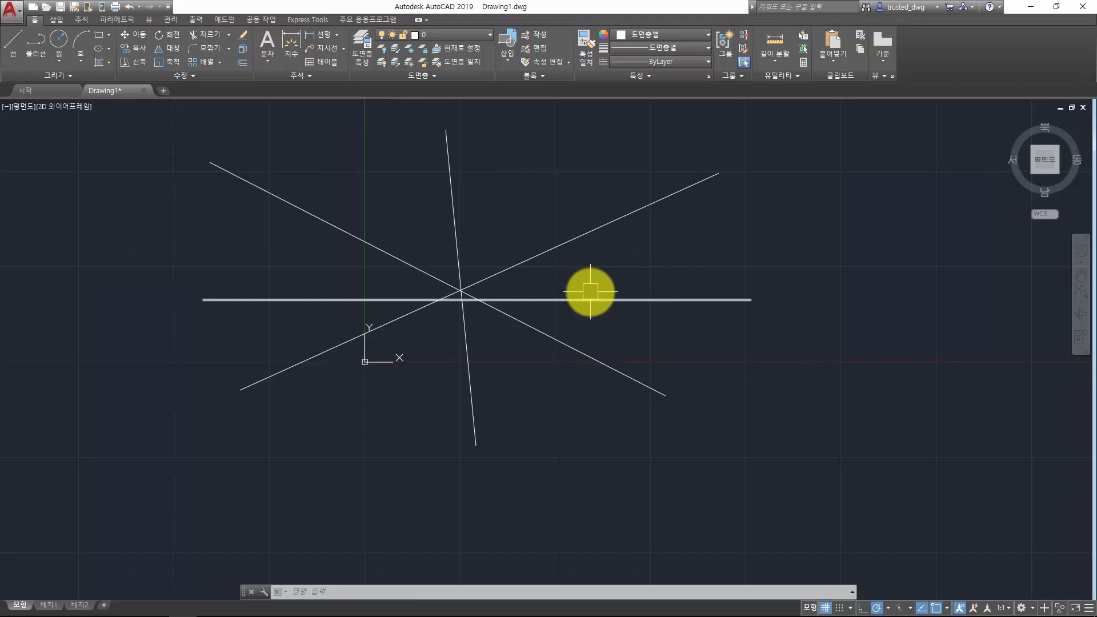
pyautogui.press('Escape')
pyautogui.press('Escape')
pyautogui.click(589, 292)
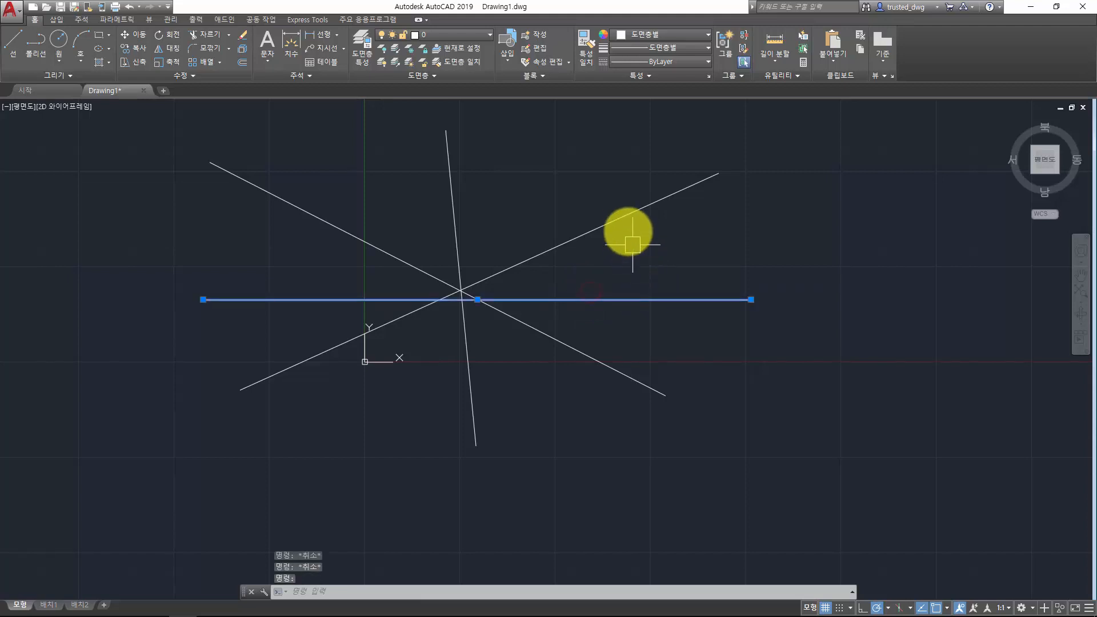
pyautogui.click(625, 223)
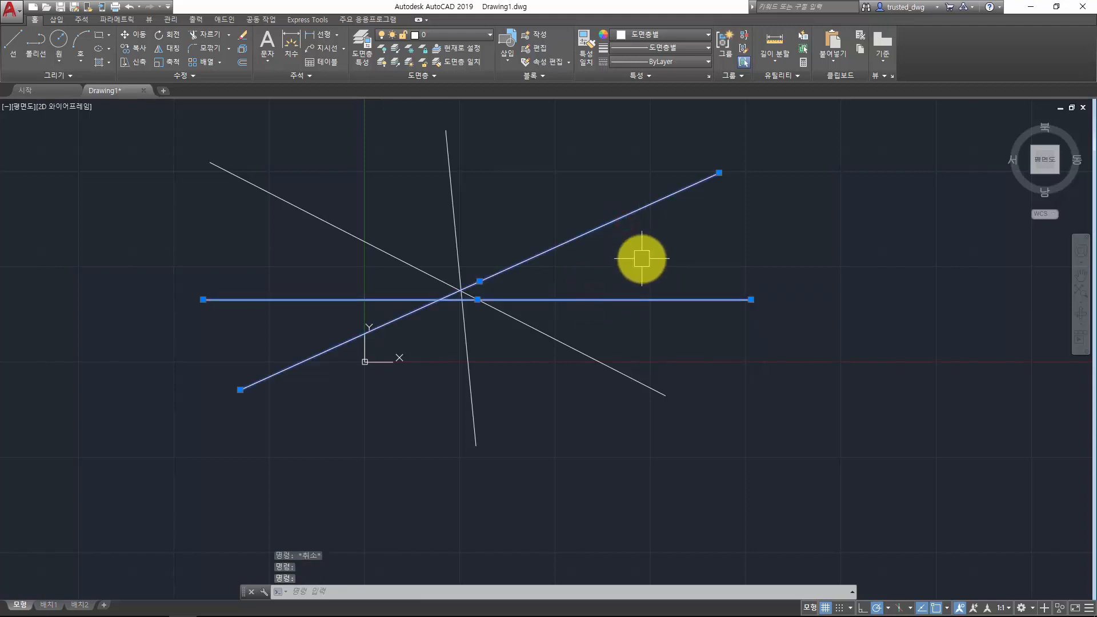
pyautogui.press('Escape')
pyautogui.press('Escape')
# - Set the PICKBOX system variable to 0, and change it again to 50
pyautogui.write('PICKBOX')
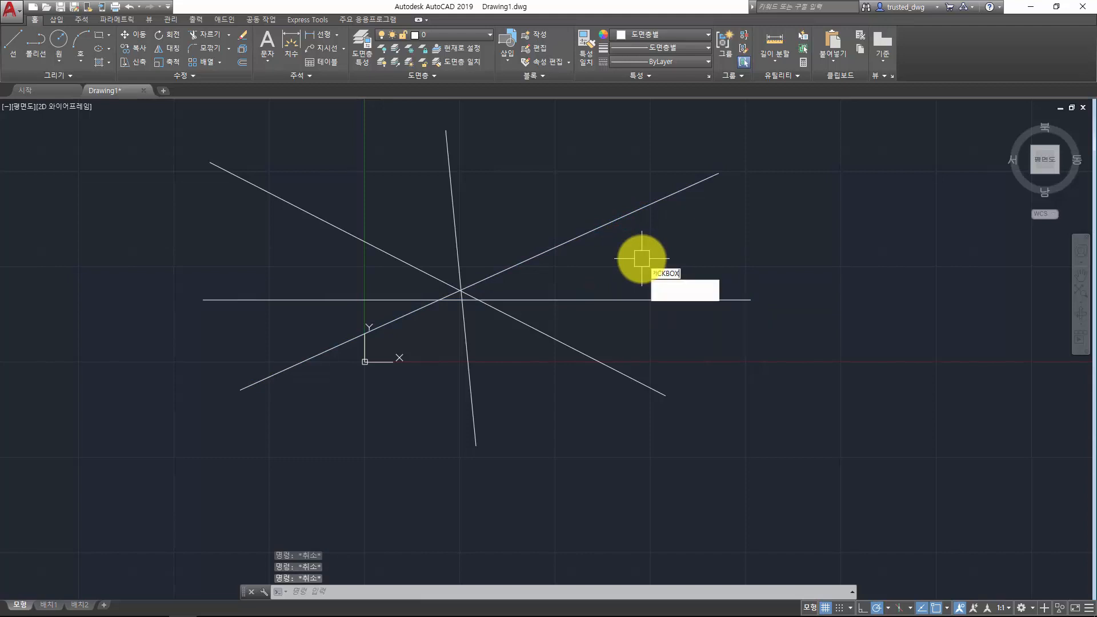
pyautogui.press('Return')
pyautogui.write('0')
pyautogui.press('Return')
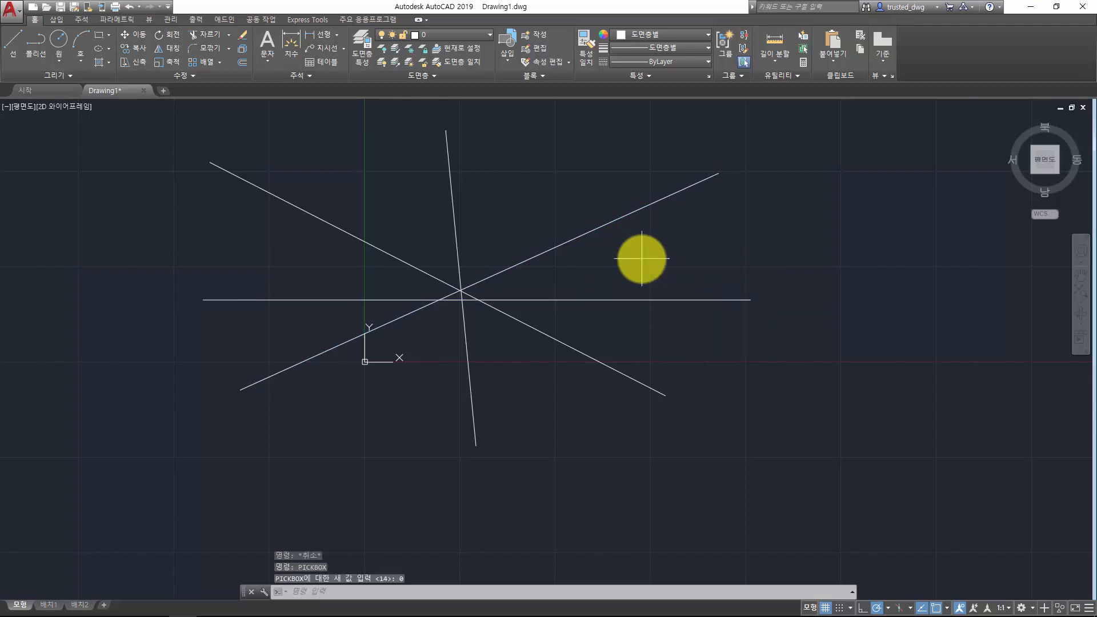
pyautogui.press('Return')
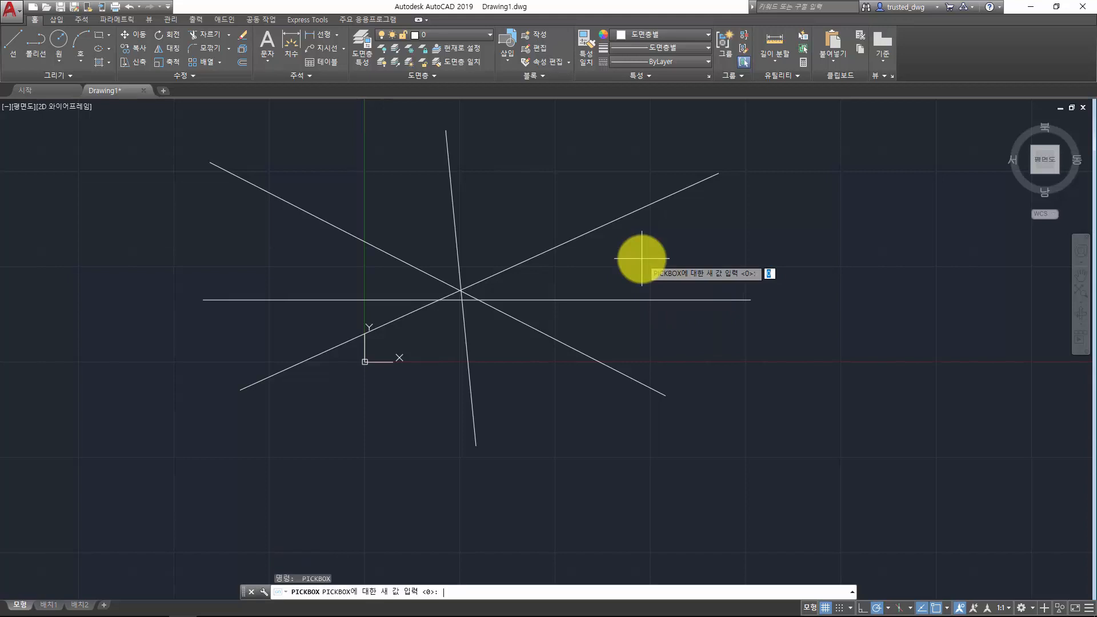
pyautogui.write('50')
pyautogui.press('Return')
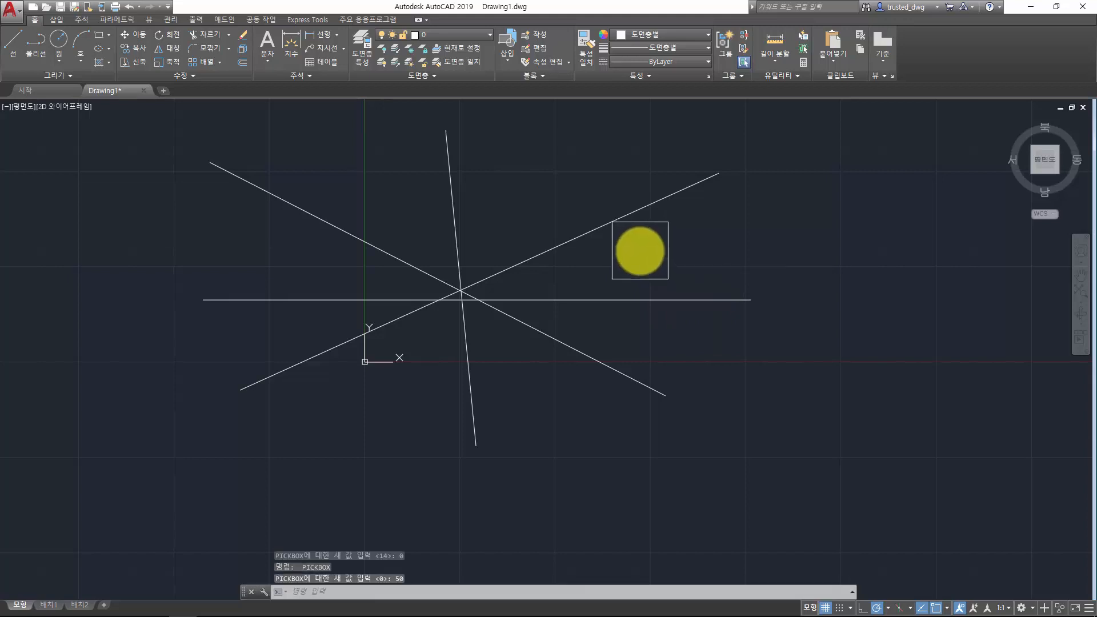
# - Select the rising diagonal and horizontal lines with the oversized pickbox, and clear the selection
pyautogui.click(640, 250)
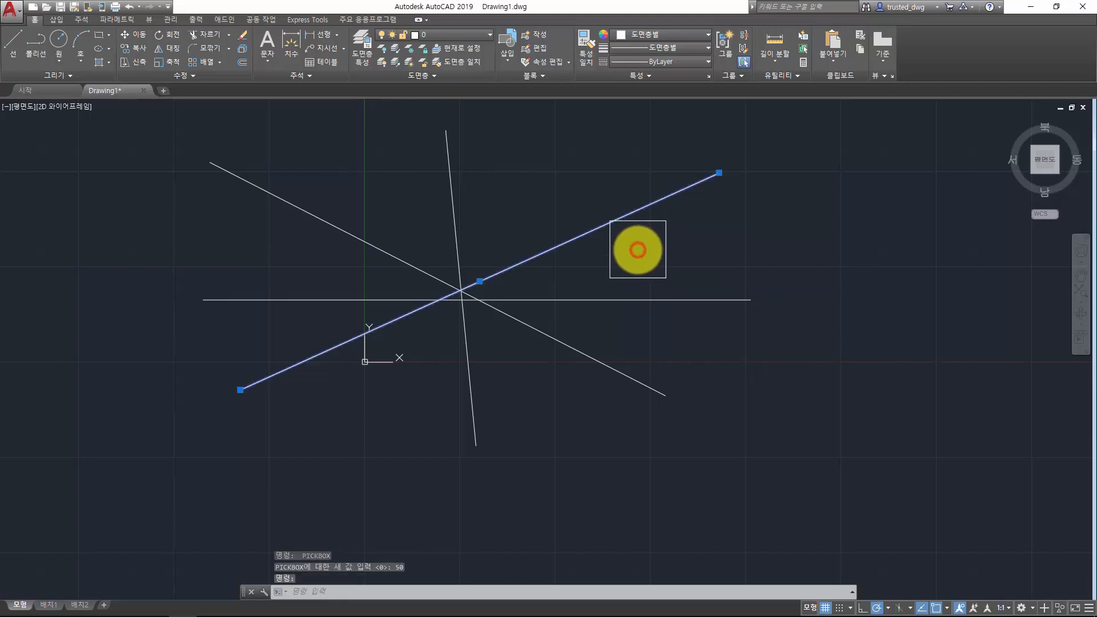
pyautogui.click(777, 282)
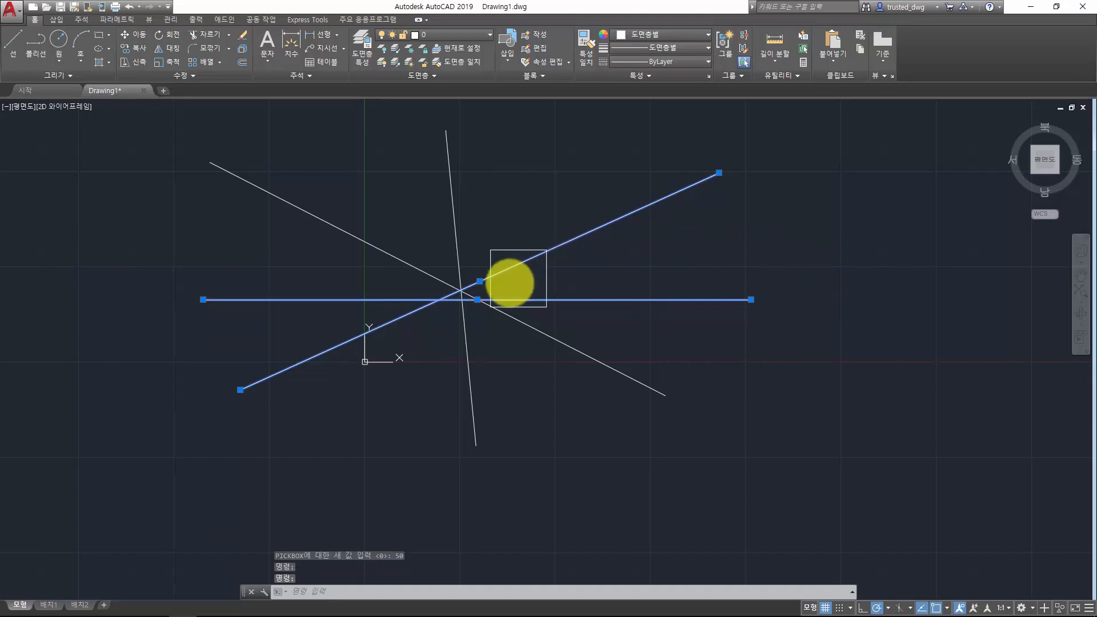
pyautogui.press('Escape')
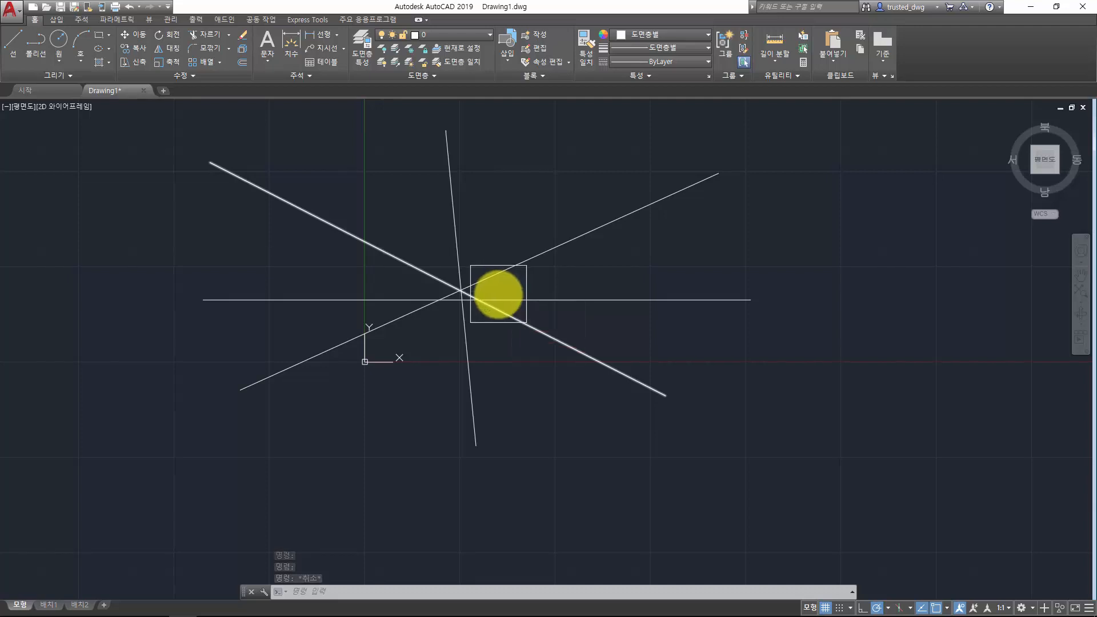
# - Examine which line the oversized pickbox highlights at different spots around the intersection of the four lines
pyautogui.moveTo(491, 298)
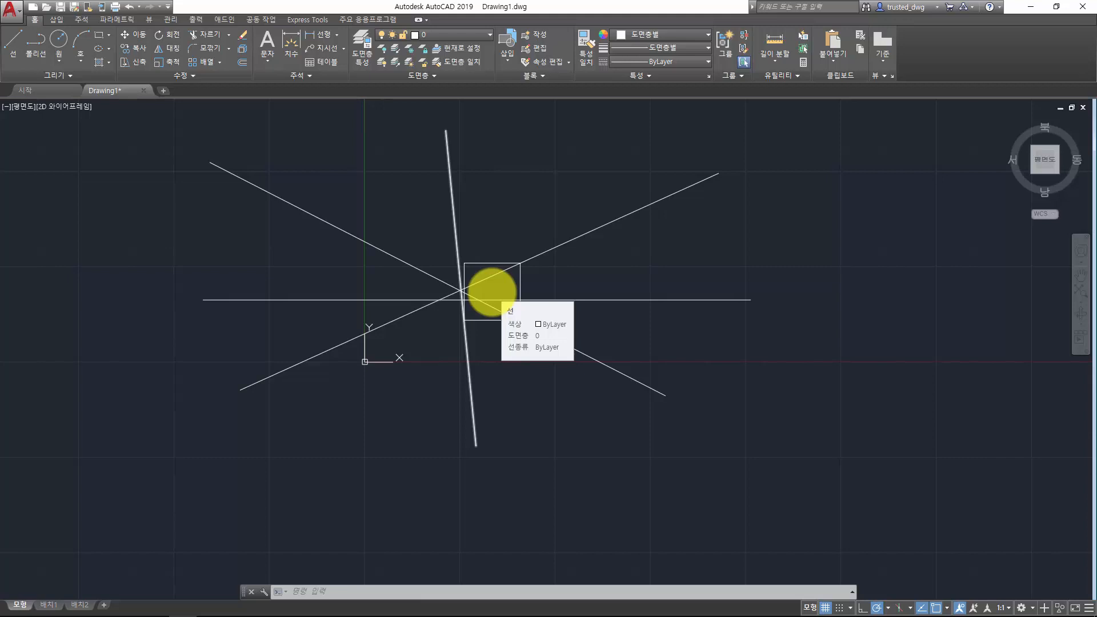
pyautogui.press('Escape')
pyautogui.press('Escape')
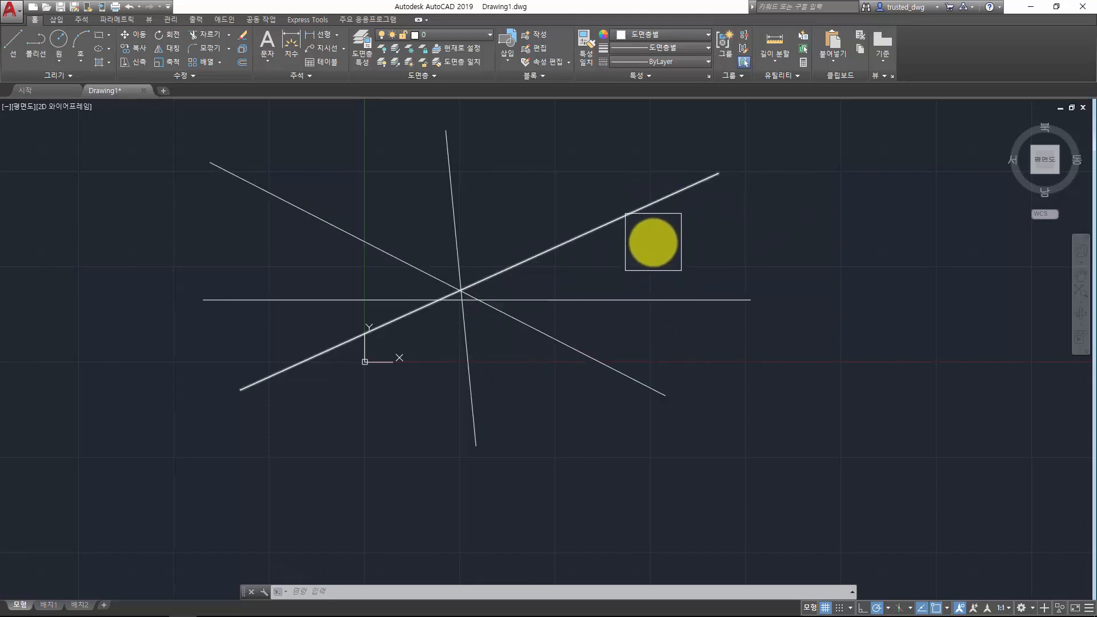
pyautogui.moveTo(654, 243)
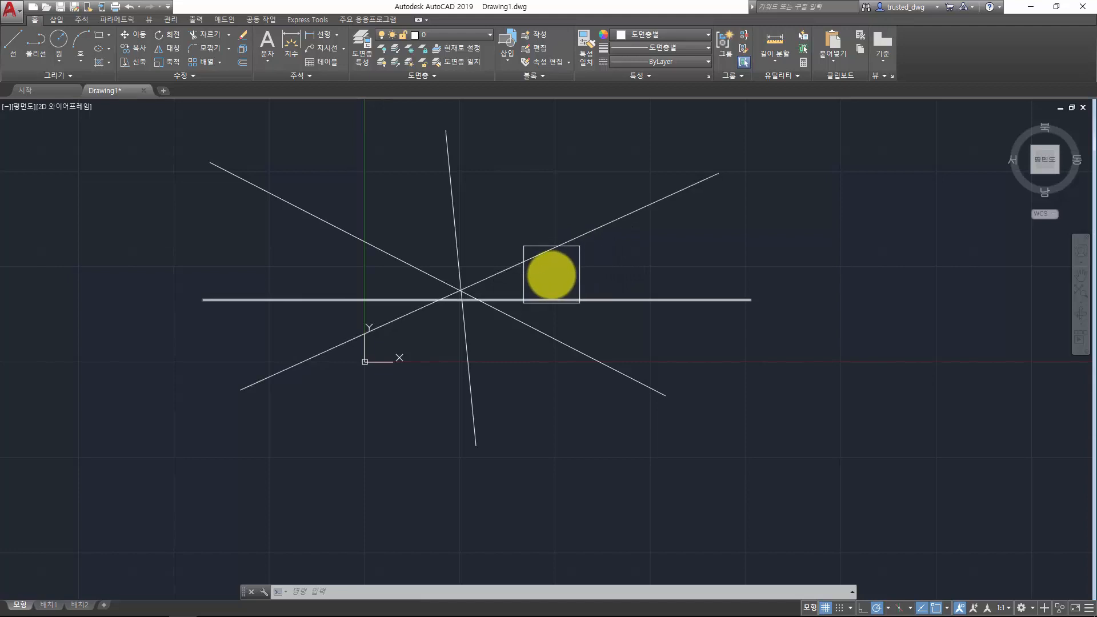
pyautogui.moveTo(551, 275)
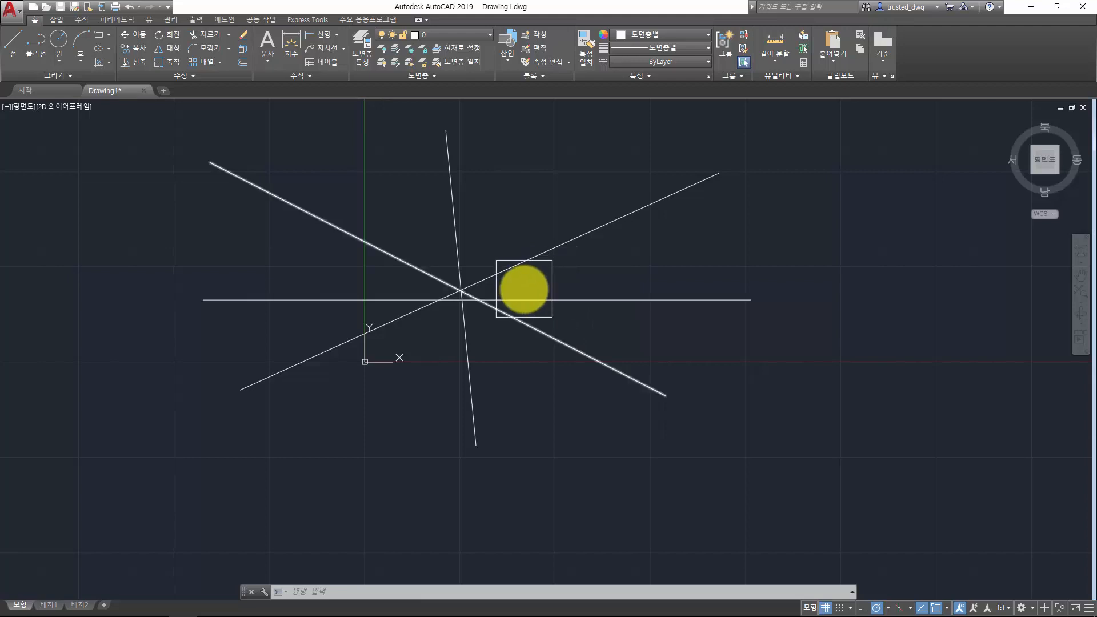
pyautogui.moveTo(524, 289)
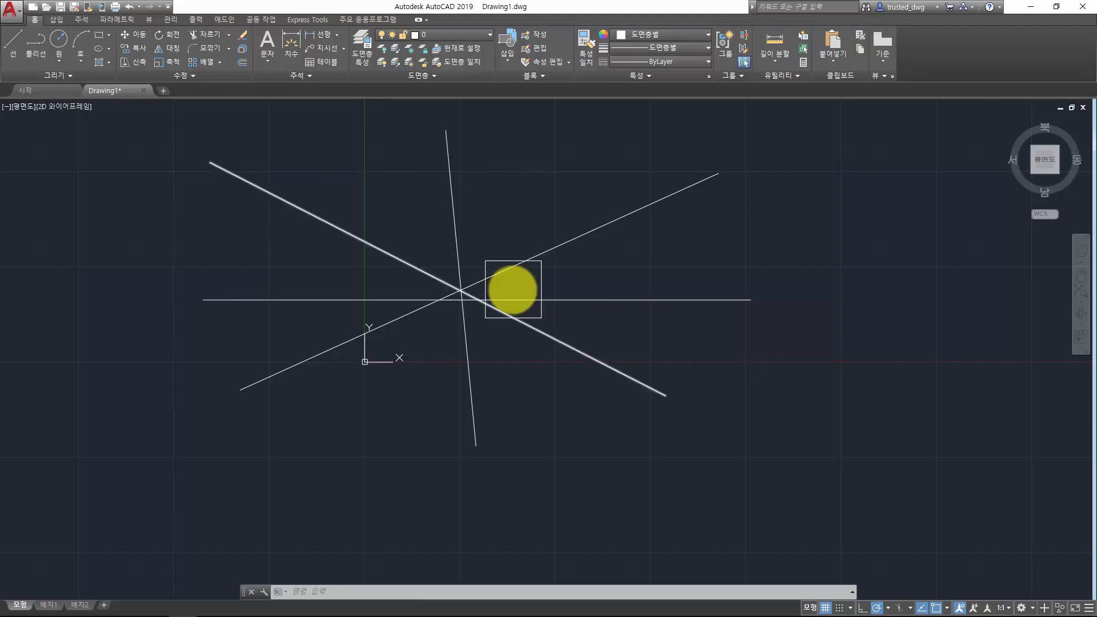
pyautogui.moveTo(480, 290)
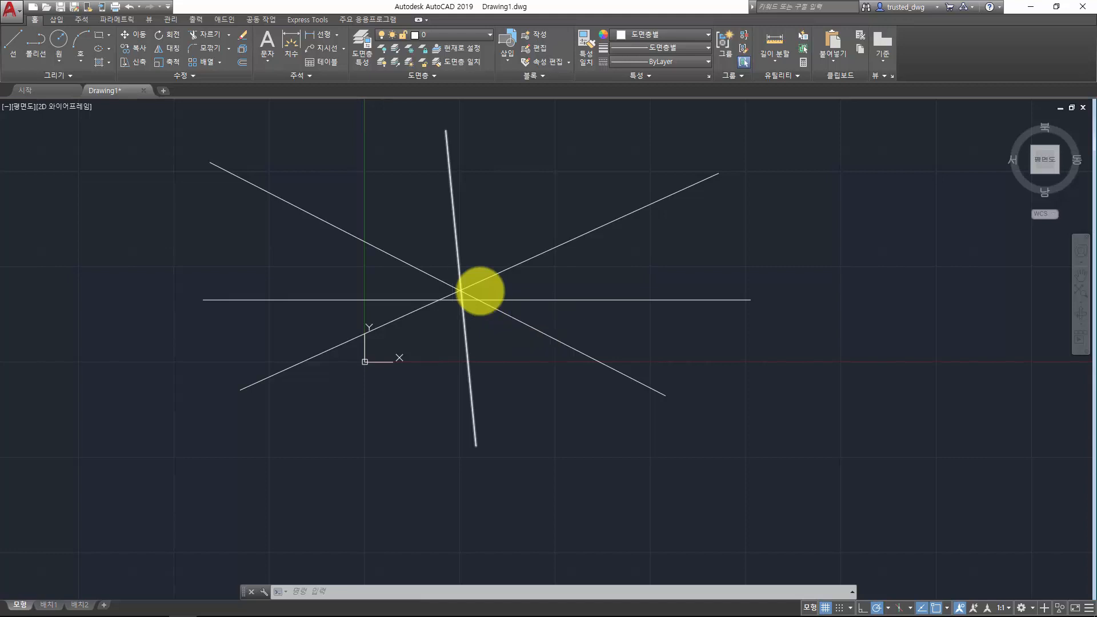
# - Select the lines with a crossing window on the right side of their intersection, and clear the selection
pyautogui.press('Escape')
pyautogui.press('Escape')
pyautogui.click(863, 182)
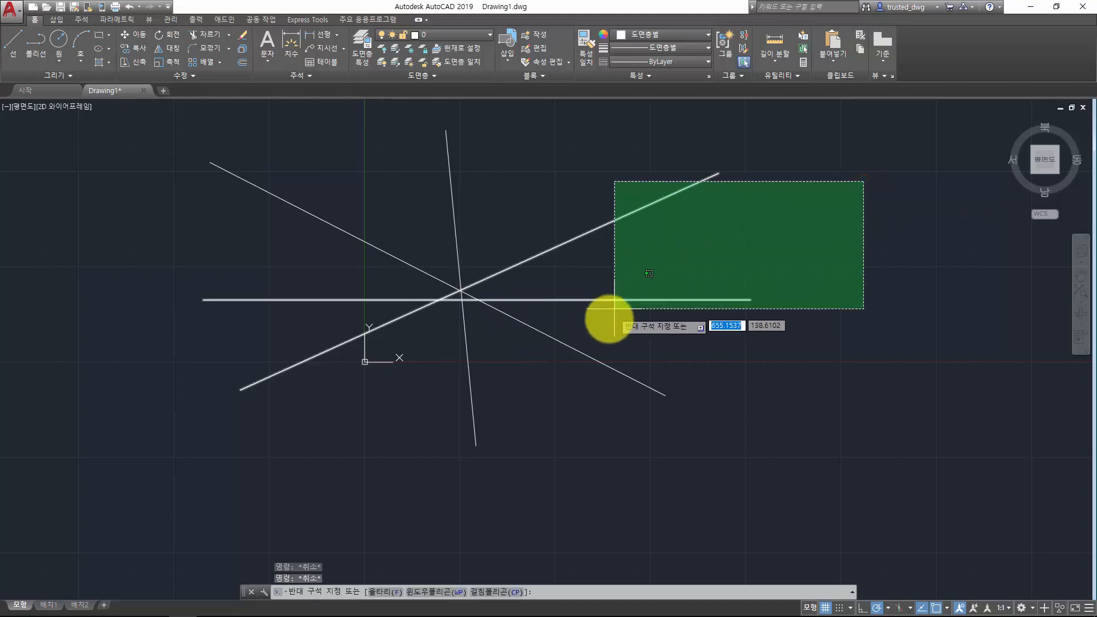
pyautogui.click(549, 381)
pyautogui.press('Escape')
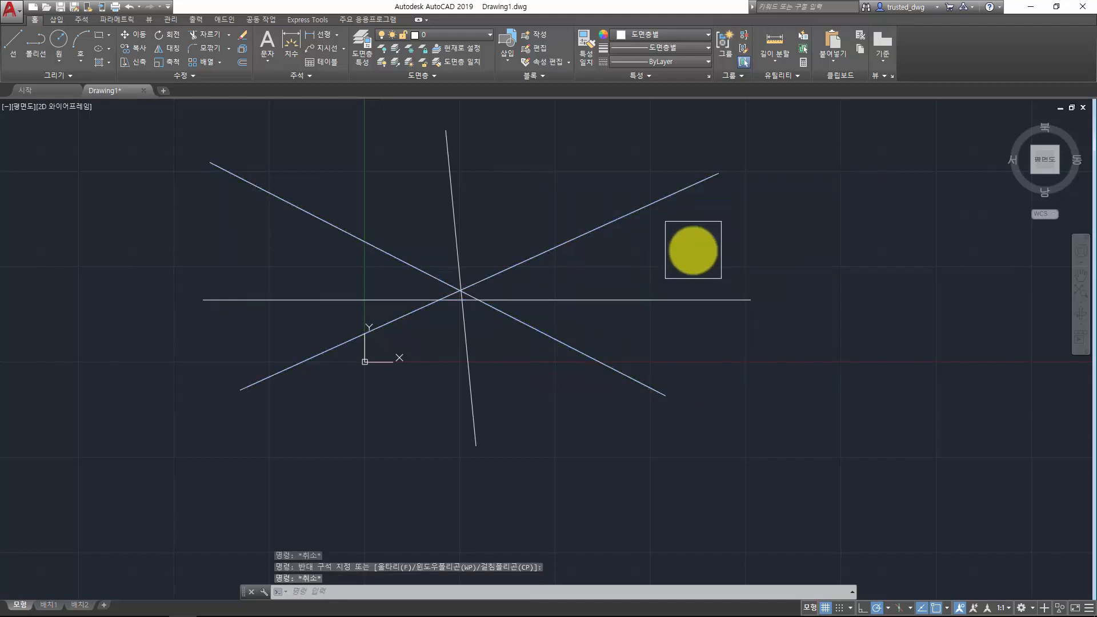
pyautogui.press('Escape')
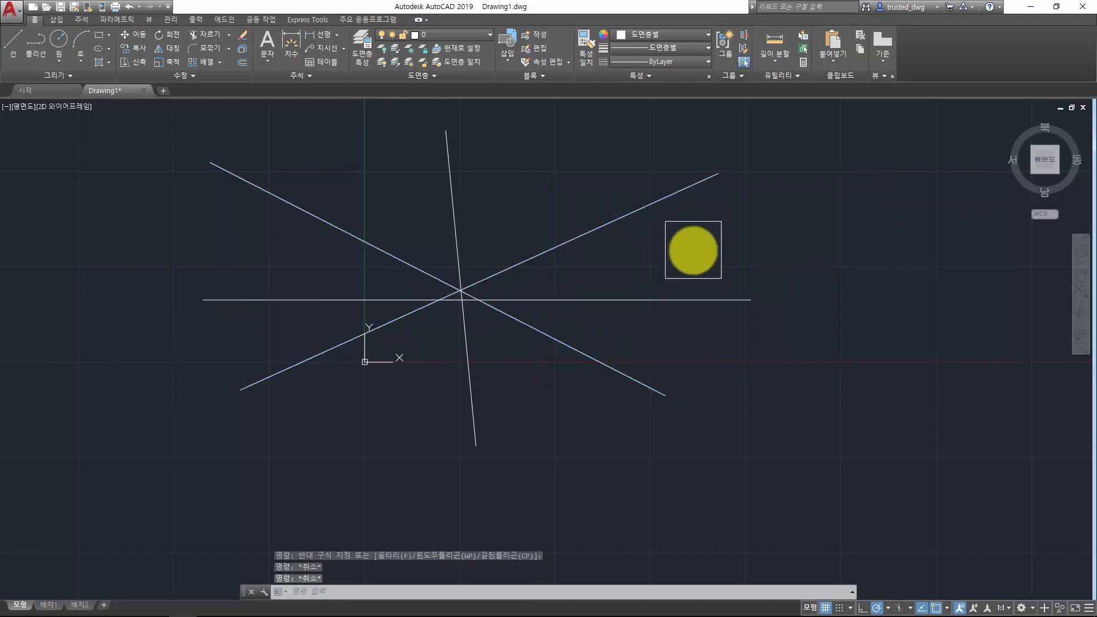
# - Set the PICKBOX system variable to 3, and change it again to 5
pyautogui.write('PICKBOX')
pyautogui.press('Return')
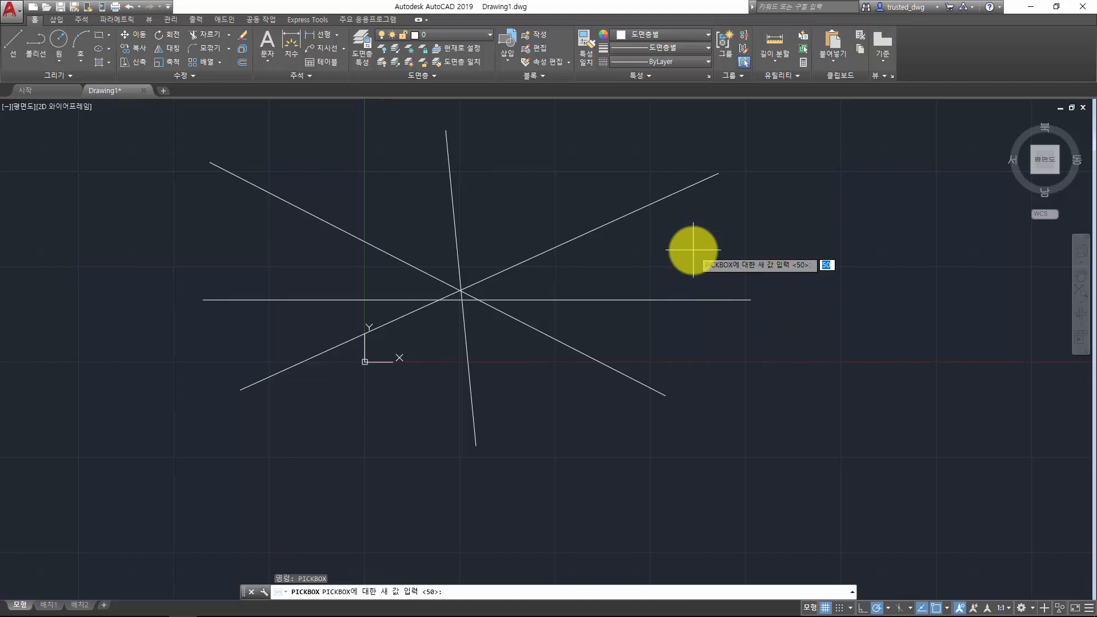
pyautogui.write('3')
pyautogui.press('Return')
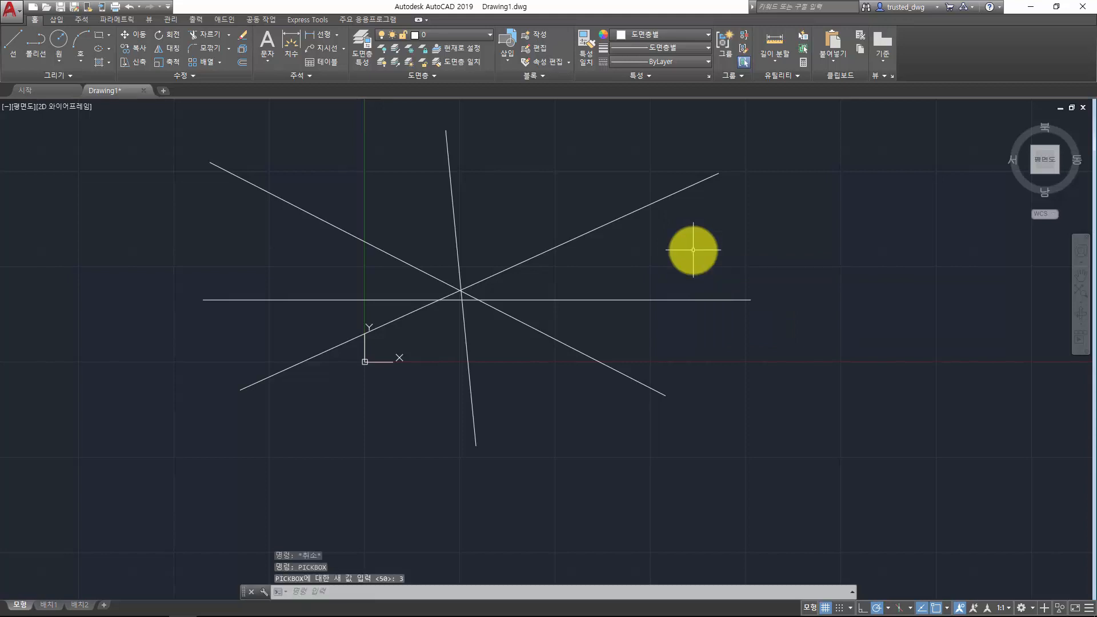
pyautogui.press('Return')
pyautogui.write('5')
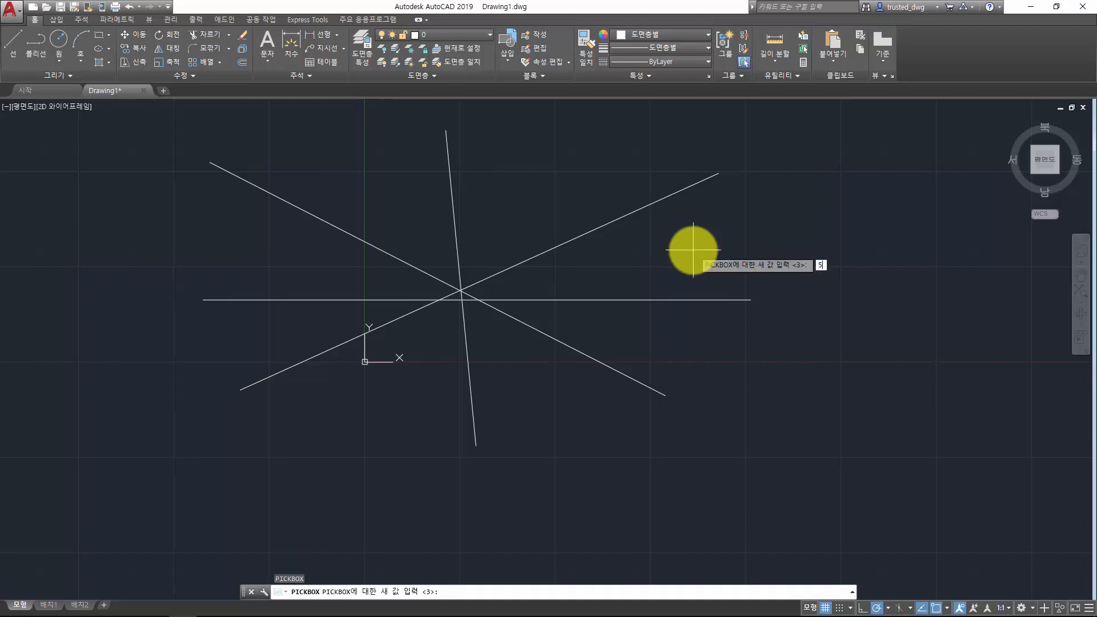
pyautogui.press('Return')
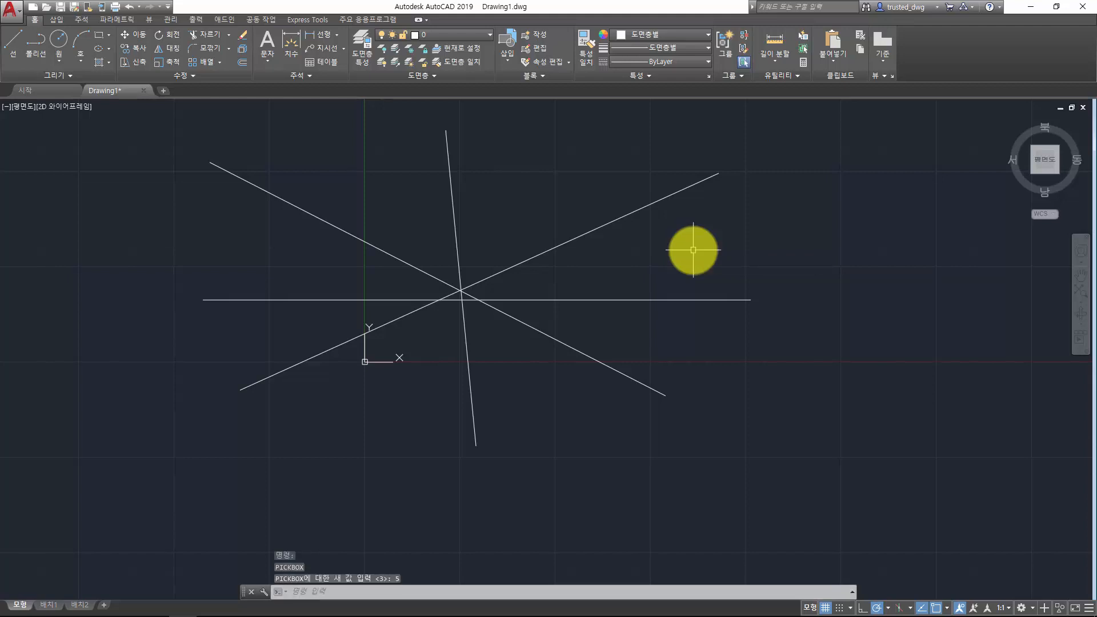
pyautogui.press('Escape')
pyautogui.press('Escape')
pyautogui.press('Escape')
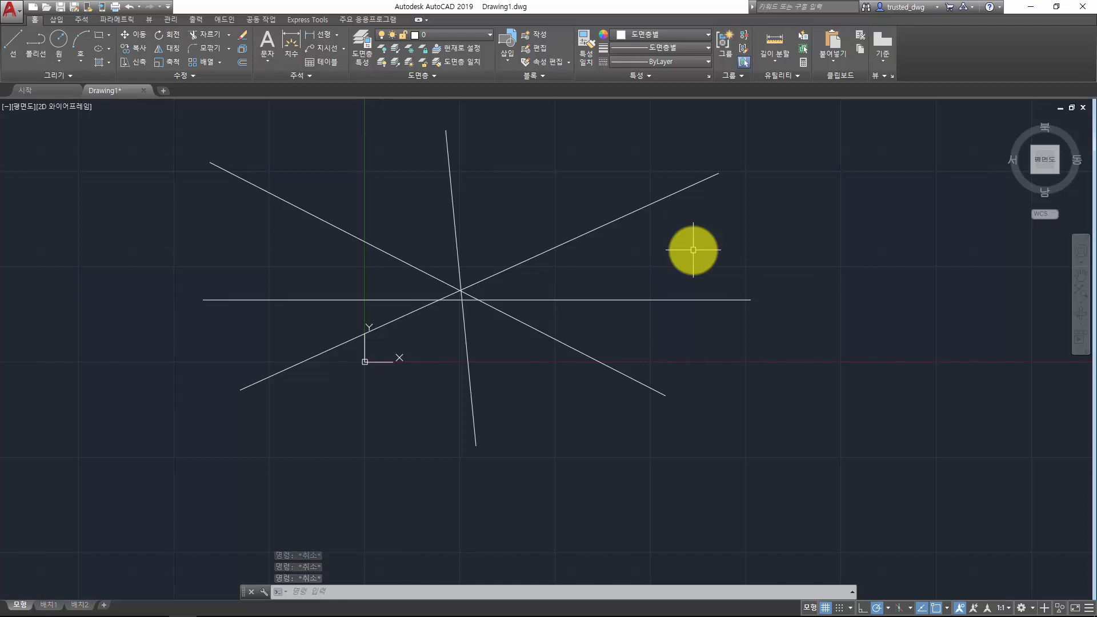
# - Open the Options dialog and bring up the display settings that contain the crosshair size
pyautogui.write('op')
pyautogui.press('Return')
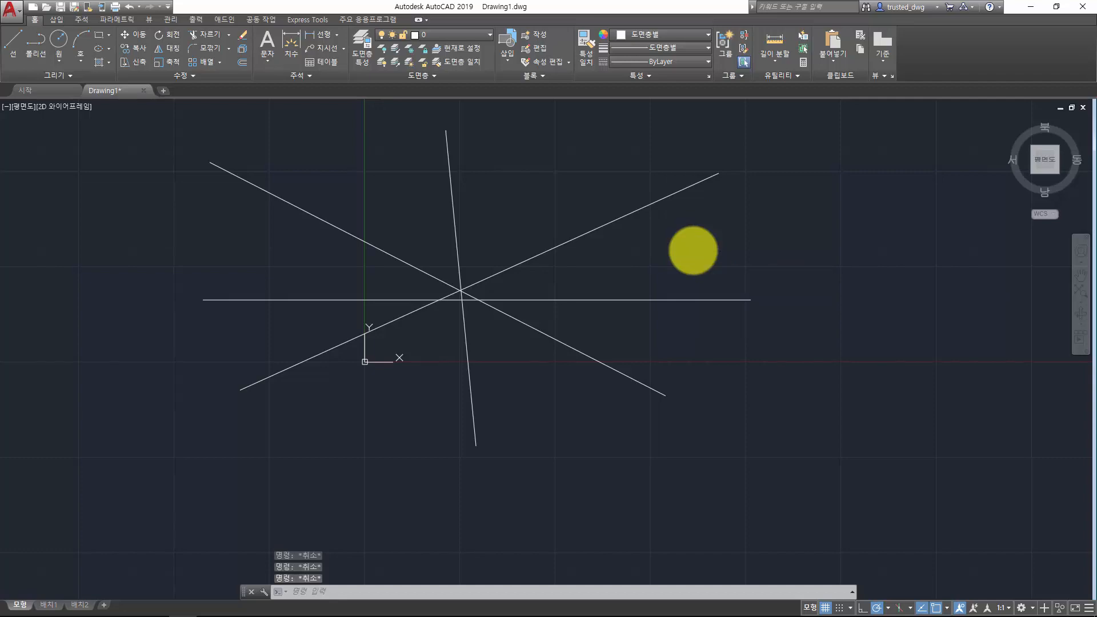
pyautogui.press('Escape')
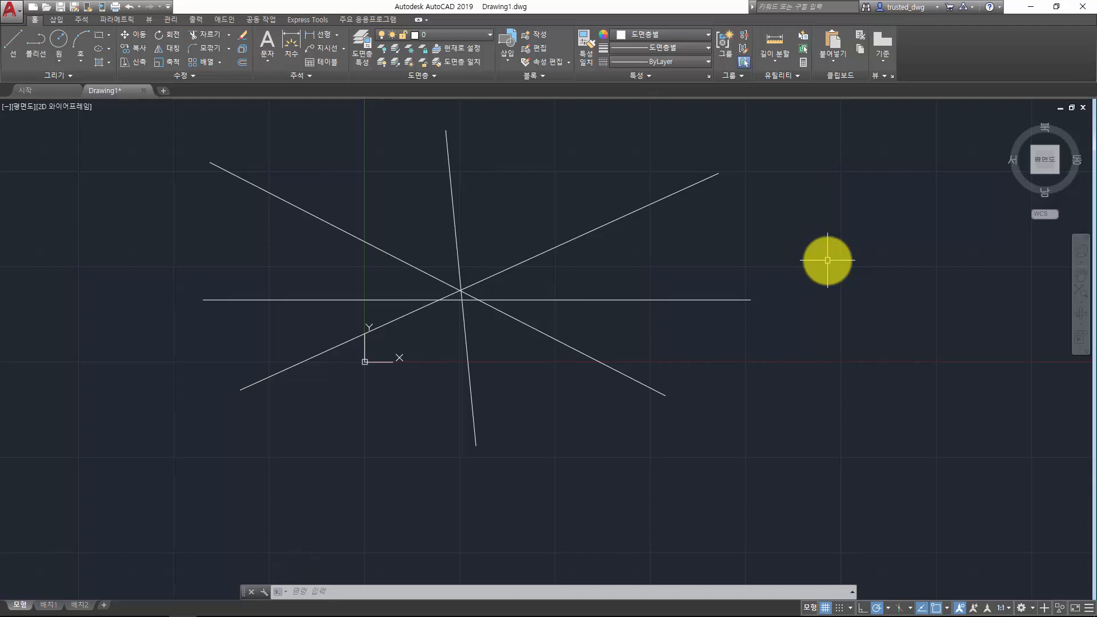
pyautogui.press('Escape')
pyautogui.press('Return')
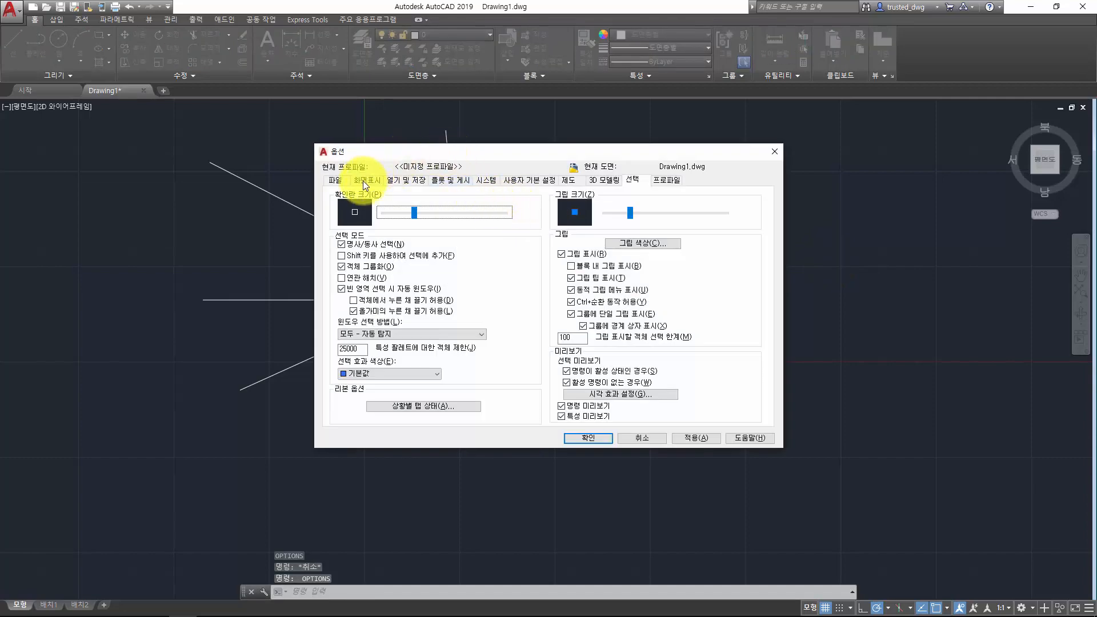
pyautogui.click(362, 180)
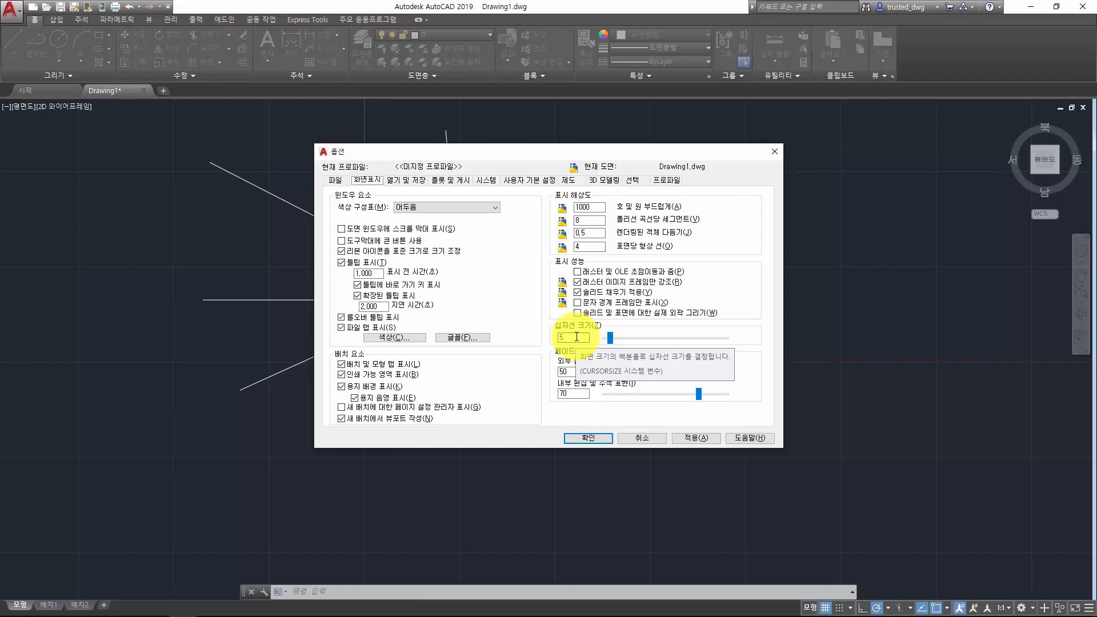
# - Try a crosshair size of 1, set it back to 5, and accept the options
pyautogui.moveTo(608, 338)
pyautogui.mouseDown()
pyautogui.moveTo(766, 345)
pyautogui.moveTo(594, 342)
pyautogui.moveTo(614, 341)
pyautogui.mouseUp()
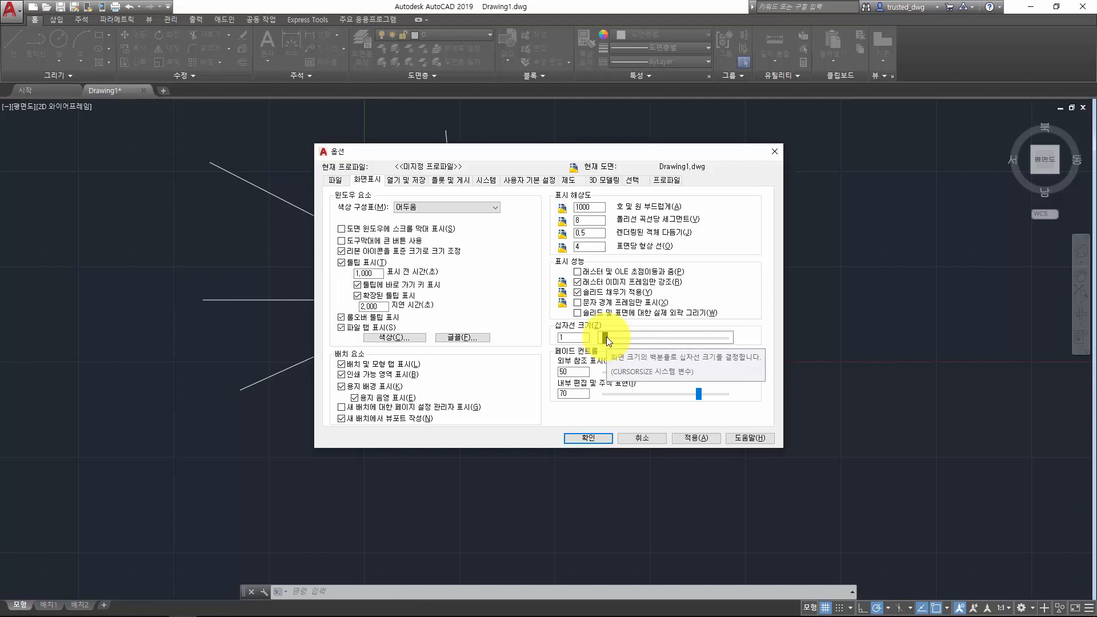
pyautogui.moveTo(606, 337)
pyautogui.mouseDown()
pyautogui.moveTo(743, 347)
pyautogui.moveTo(610, 341)
pyautogui.mouseUp()
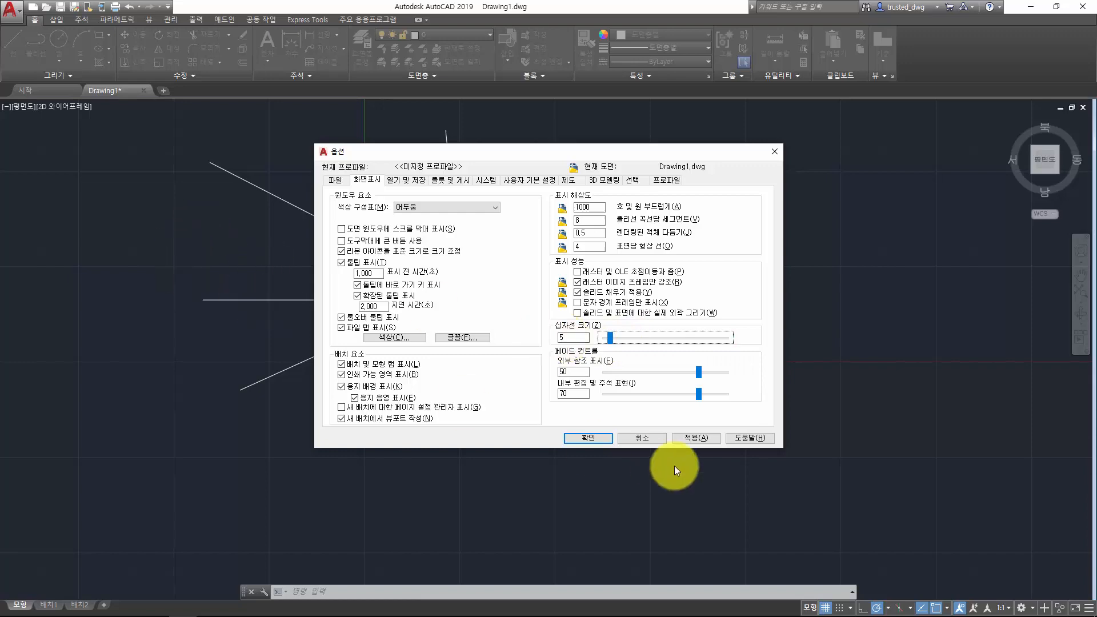
pyautogui.click(589, 438)
pyautogui.press('Escape')
pyautogui.press('Escape')
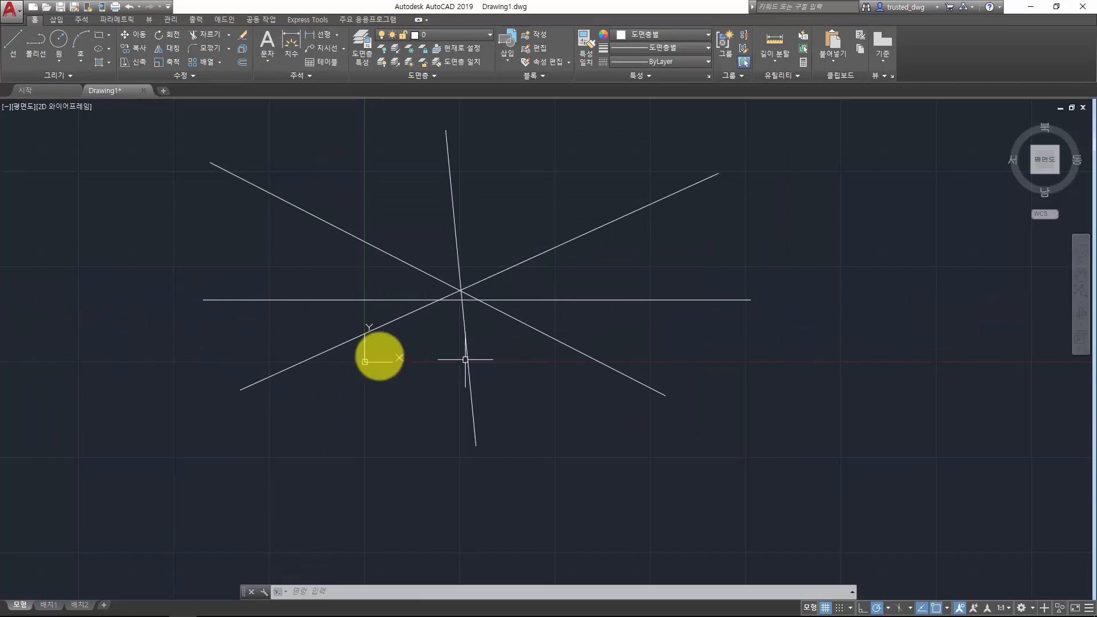
pyautogui.press('Escape')
pyautogui.press('Escape')
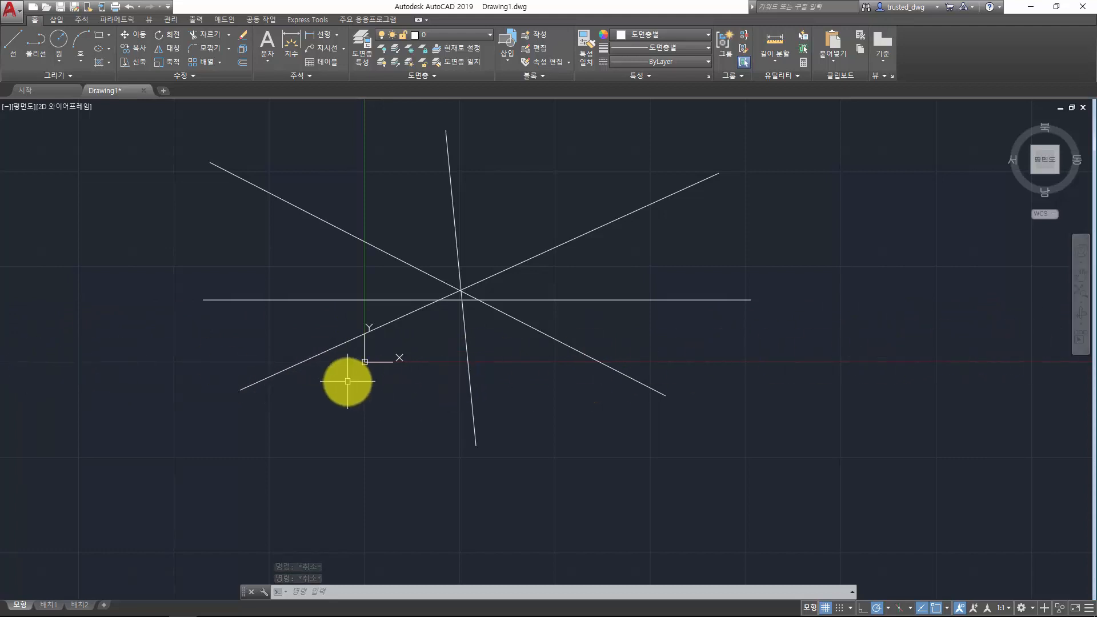
pyautogui.press('Escape')
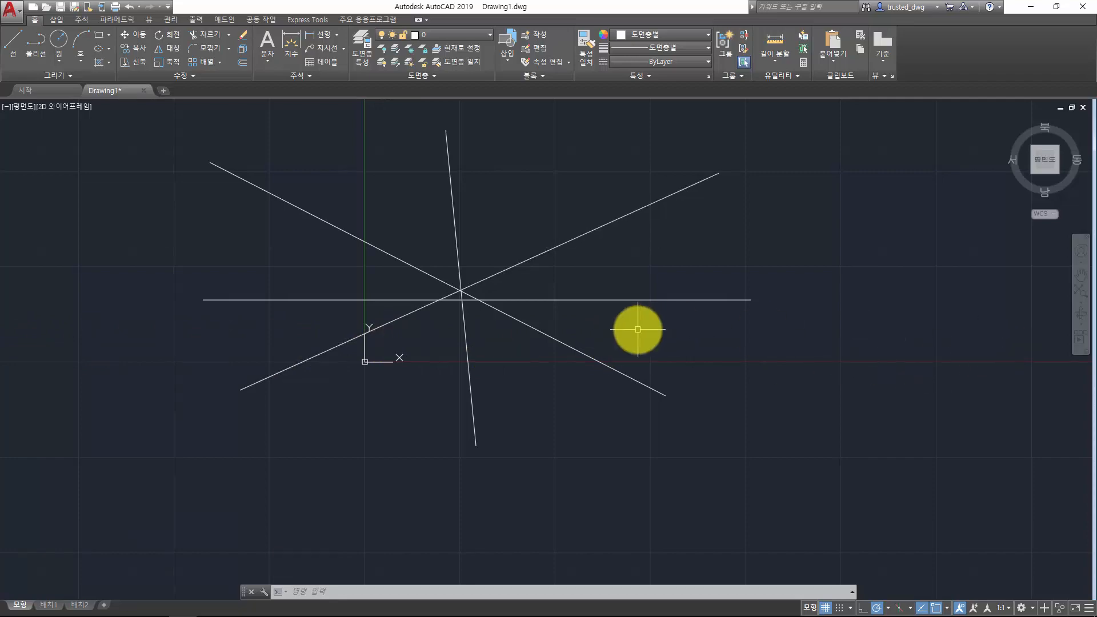
# - Set the crosshair size to 100 in the display options, accept, and check the full-screen crosshair over the drawing
pyautogui.write('op')
pyautogui.press('Return')
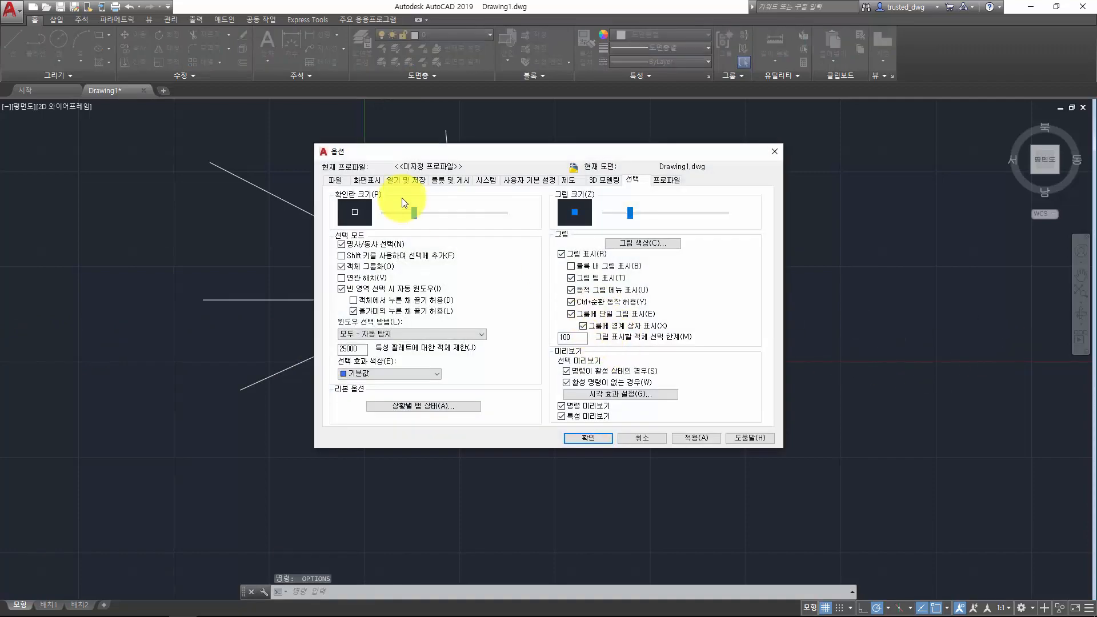
pyautogui.click(366, 179)
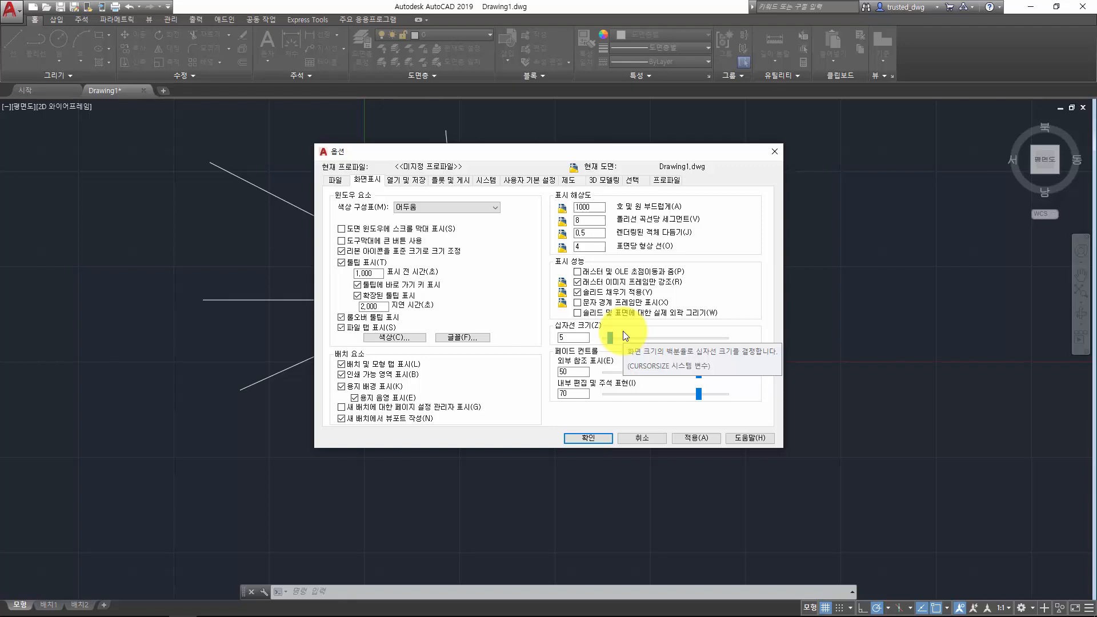
pyautogui.moveTo(619, 337); pyautogui.dragTo(897, 343)
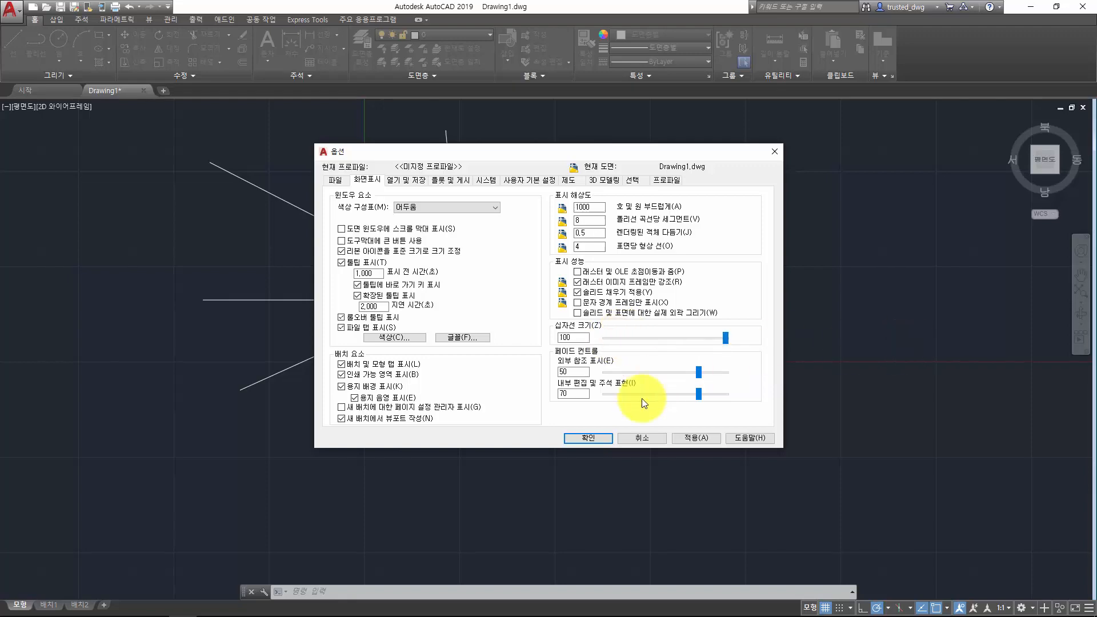
pyautogui.click(585, 438)
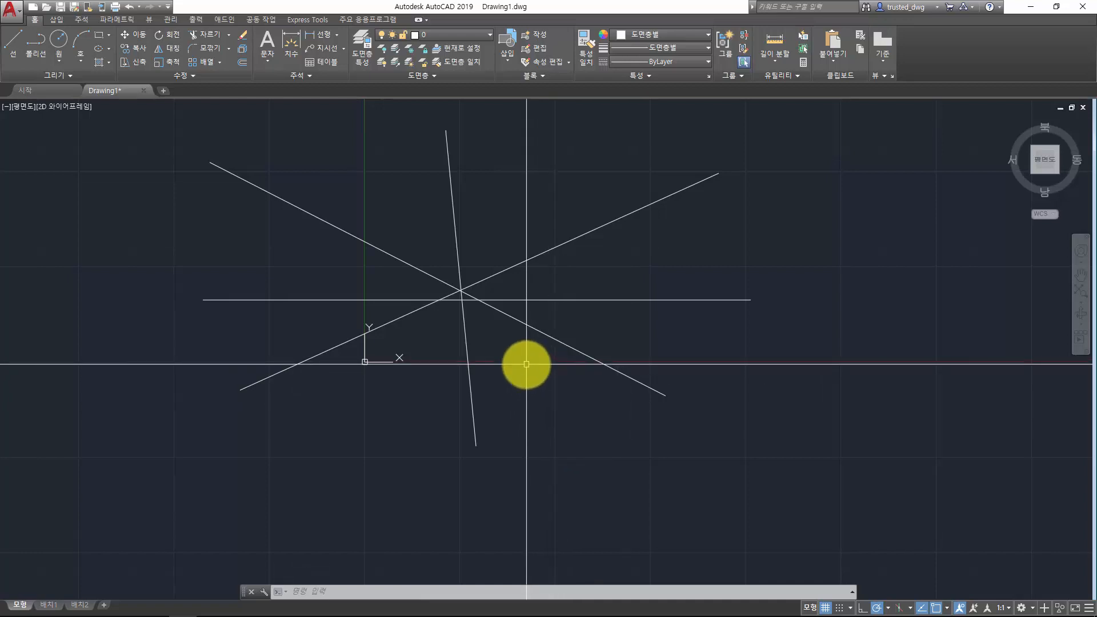
pyautogui.scroll(-8, 526, 364)
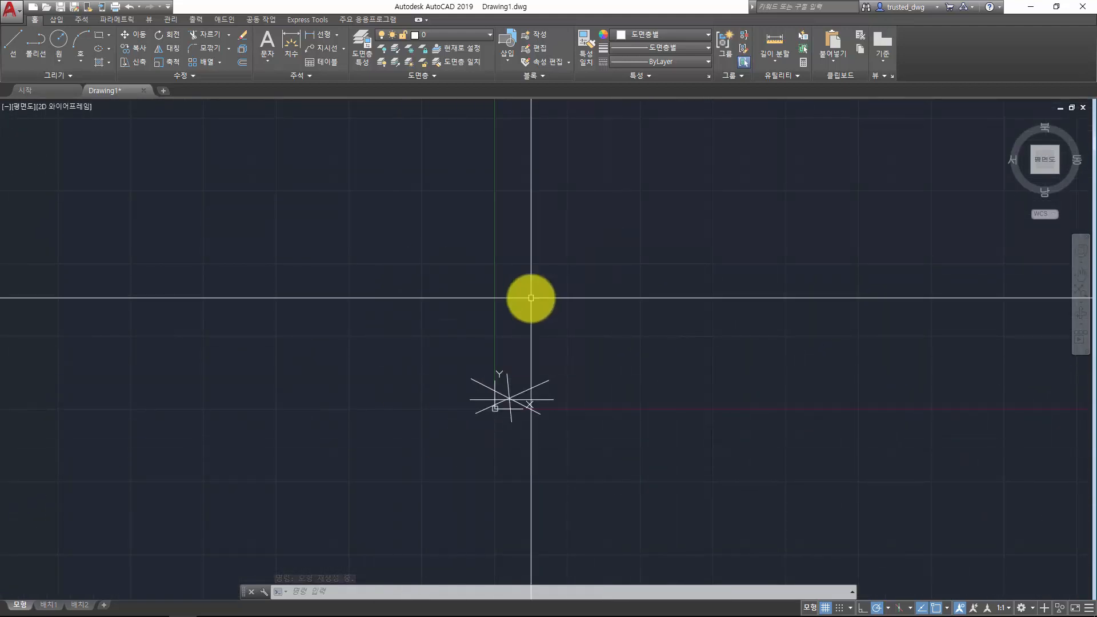
pyautogui.press('Escape')
pyautogui.write('options')
pyautogui.press('Return')
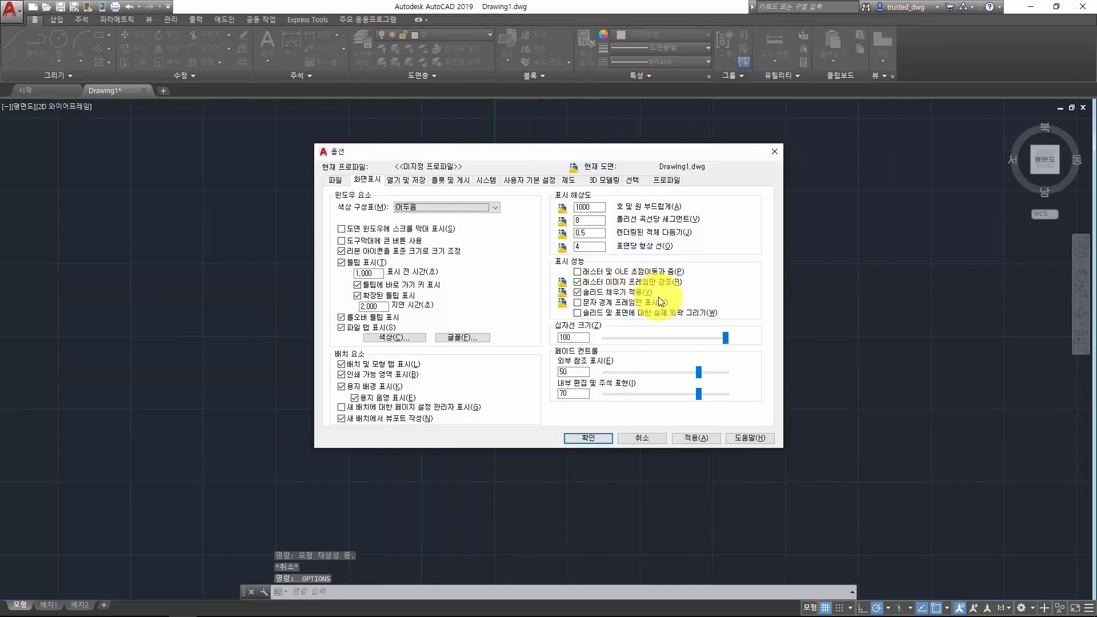
pyautogui.press('Escape')
pyautogui.press('Escape')
# - Set the CURSORSIZE system variable to 10
pyautogui.write('cursor')
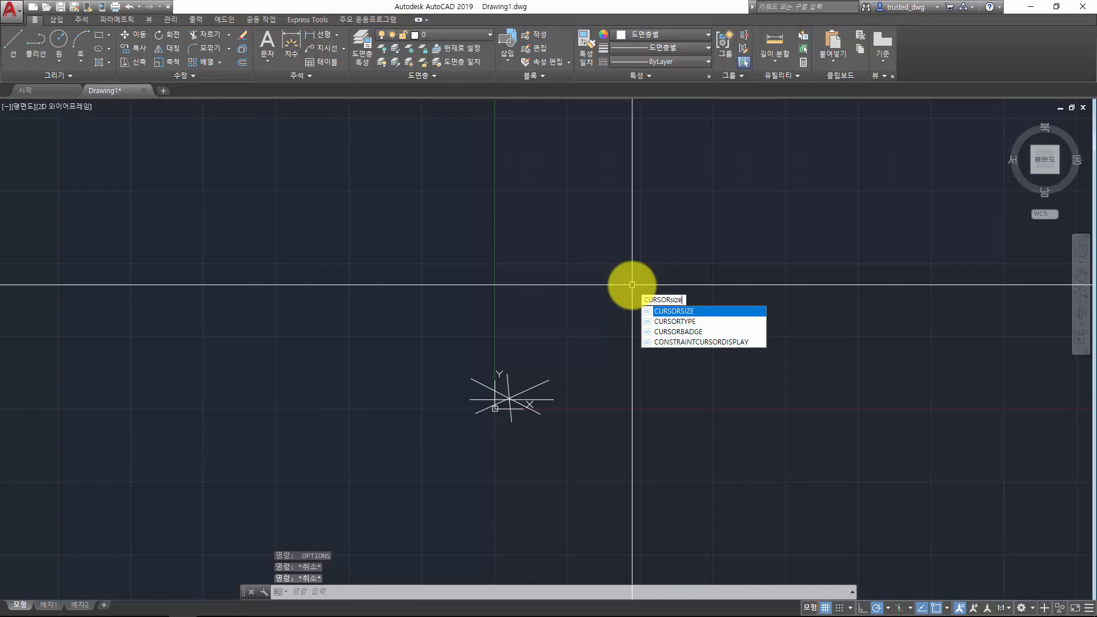
pyautogui.press('Return')
pyautogui.write('10')
pyautogui.press('Return')
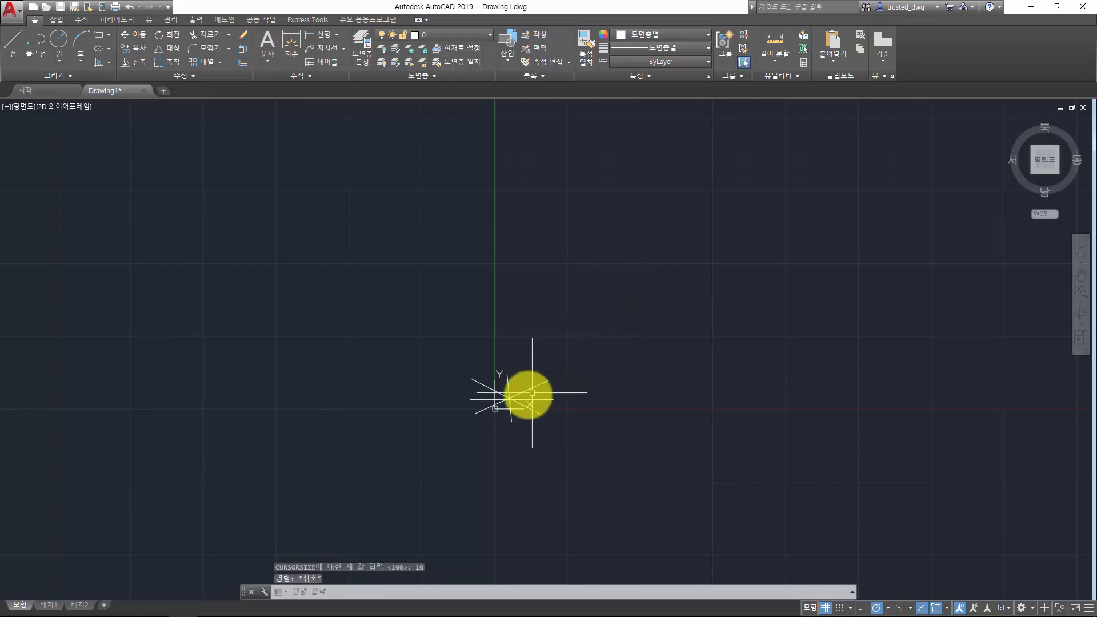
pyautogui.scroll(4, 498, 403)
pyautogui.scroll(4, 499, 403)
pyautogui.moveTo(520, 265); pyautogui.dragTo(657, 257, button='middle')
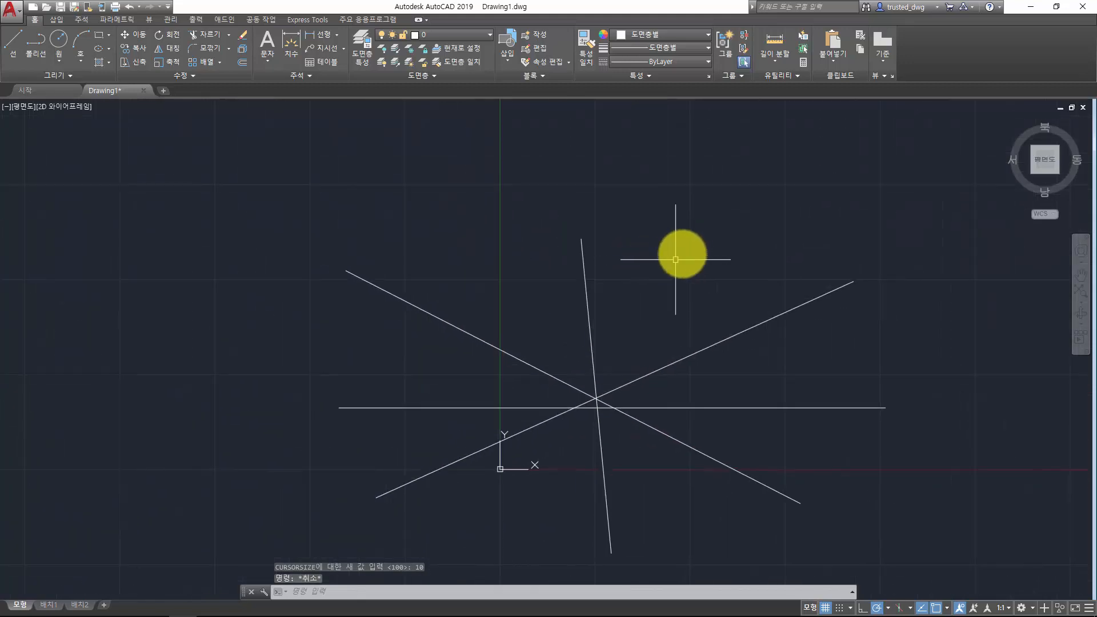
pyautogui.moveTo(735, 233); pyautogui.dragTo(644, 238, button='middle')
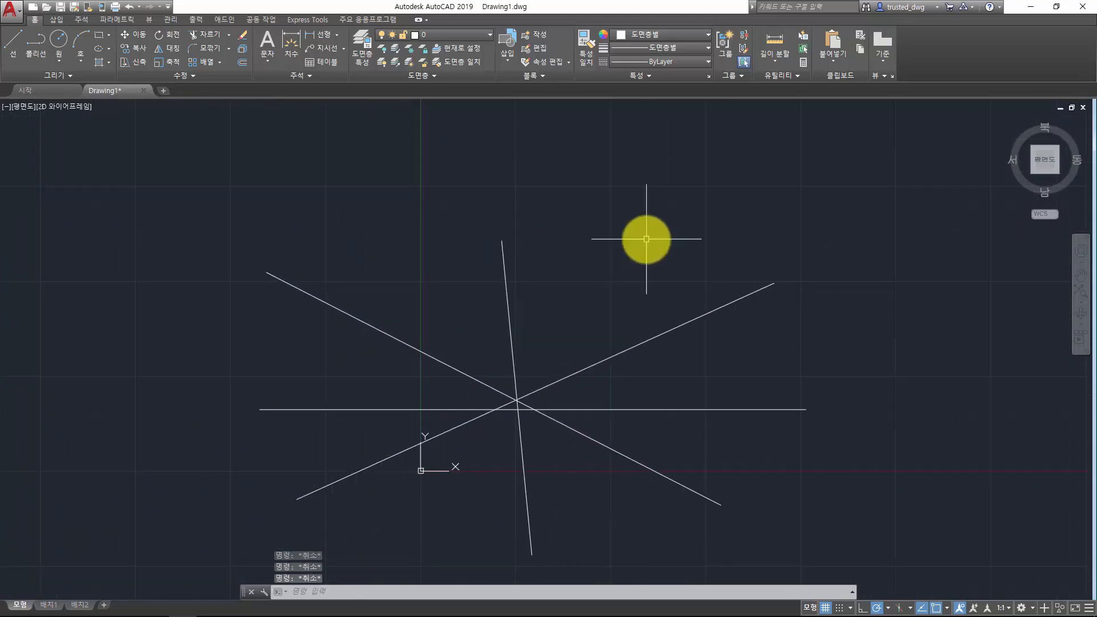
pyautogui.scroll(-2, 632, 237)
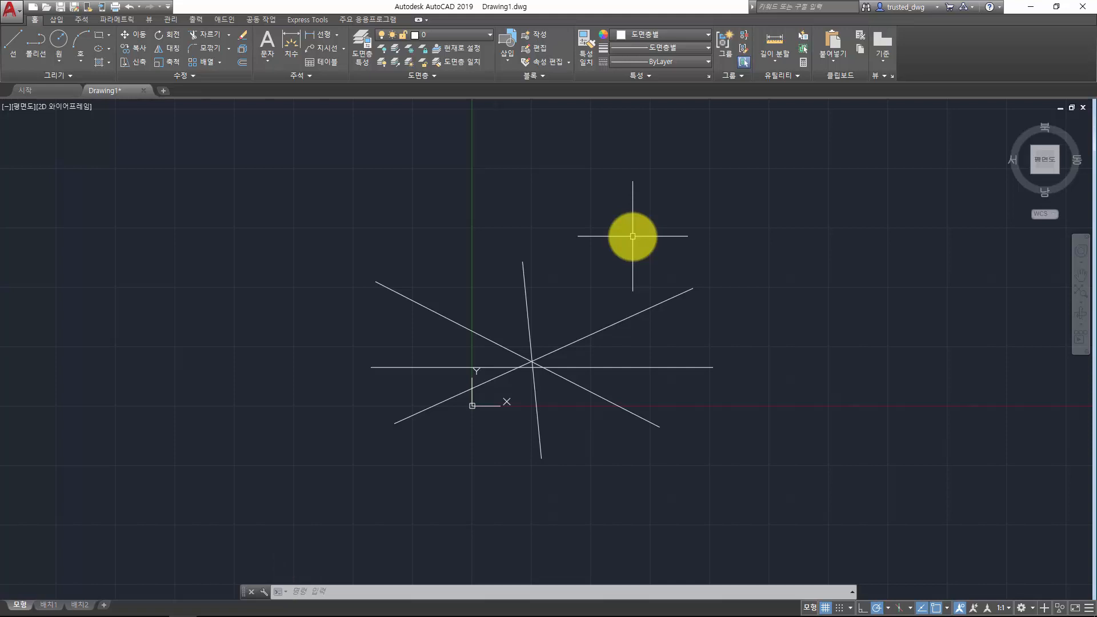
# - Switch to File Explorer at This PC, examine how the ordinary mouse pointer behaves there, and close the window
pyautogui.press('super+e')
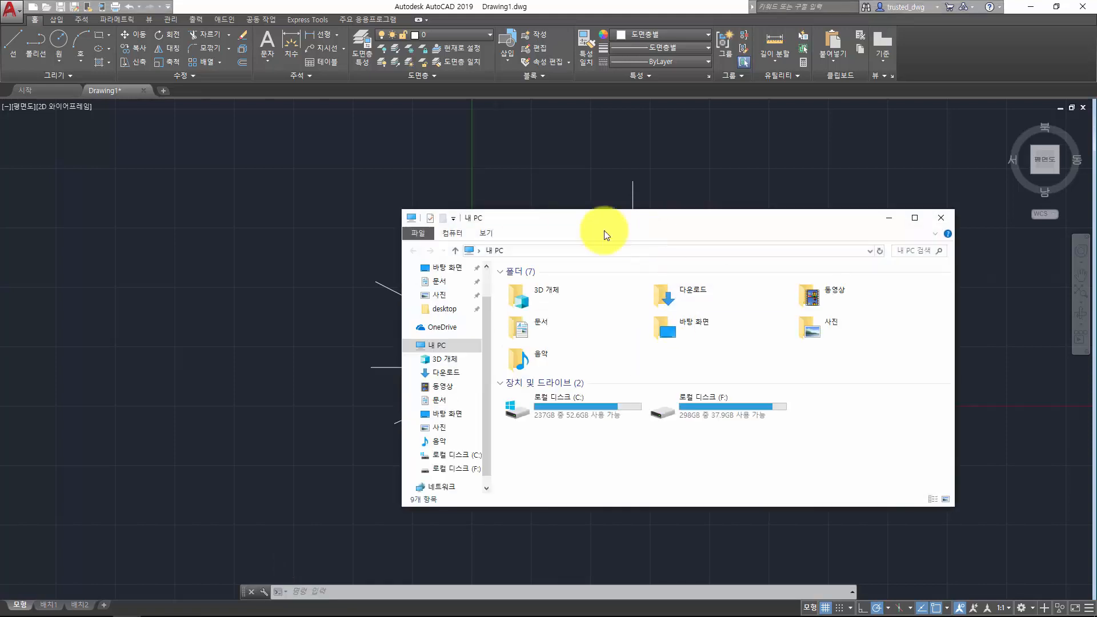
pyautogui.click(828, 431)
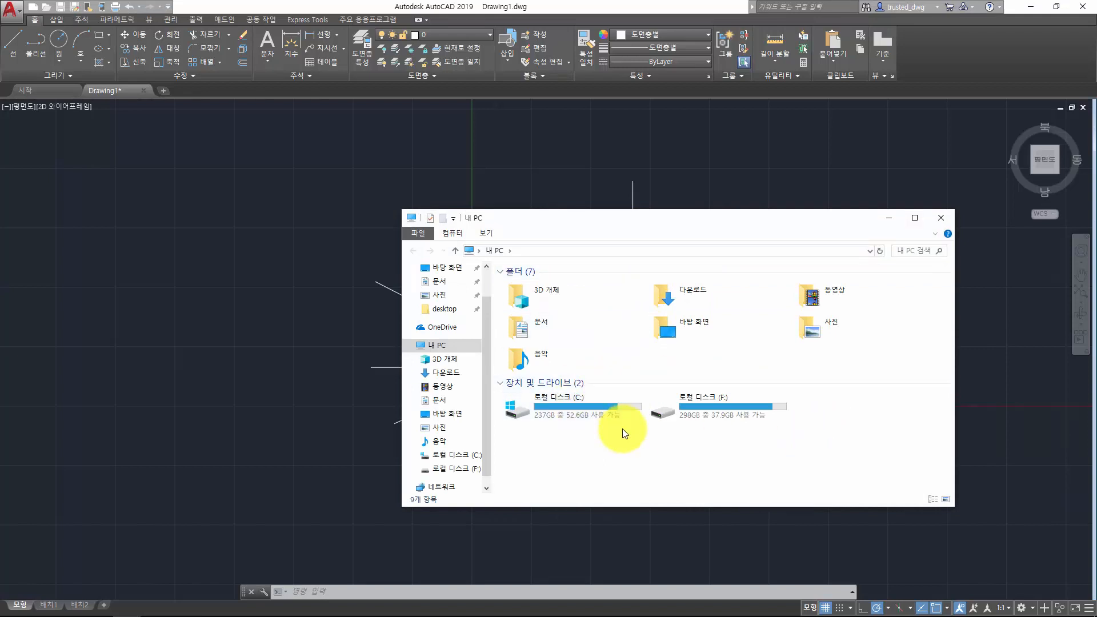
pyautogui.moveTo(649, 460); pyautogui.dragTo(571, 423)
pyautogui.click(575, 438)
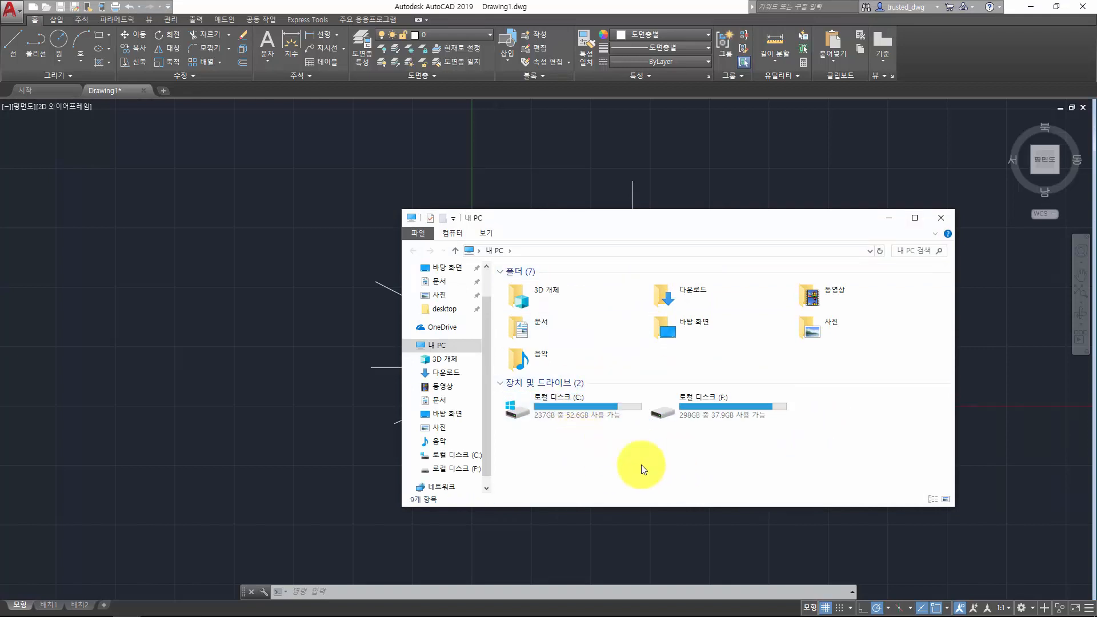
pyautogui.click(941, 217)
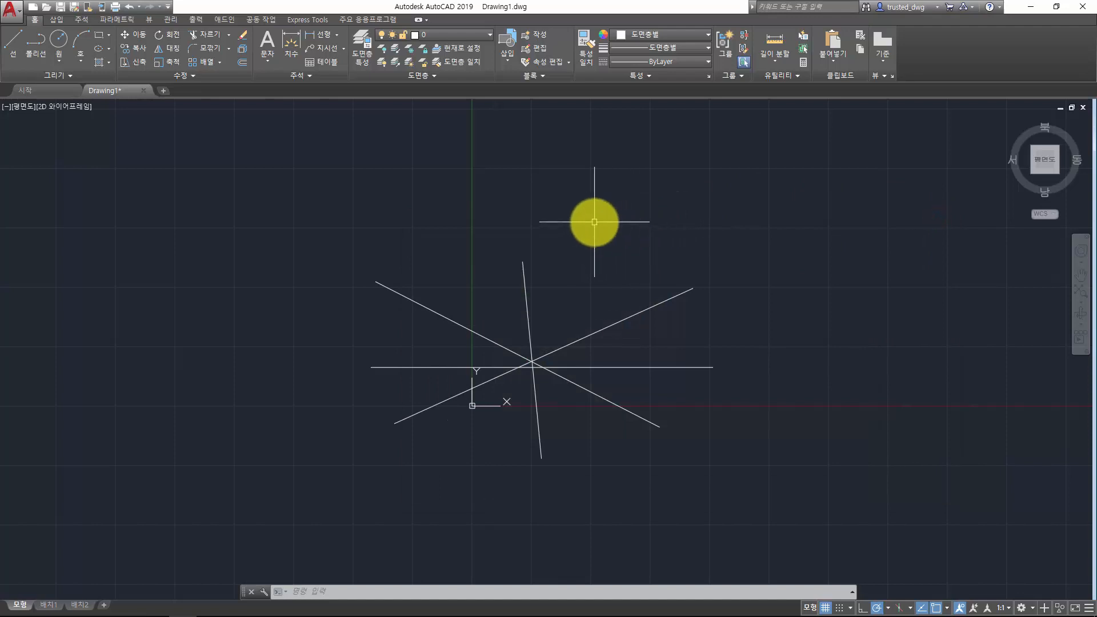
# - Set the CURSORTYPE system variable to 1
pyautogui.press('Escape')
pyautogui.press('Escape')
pyautogui.press('Escape')
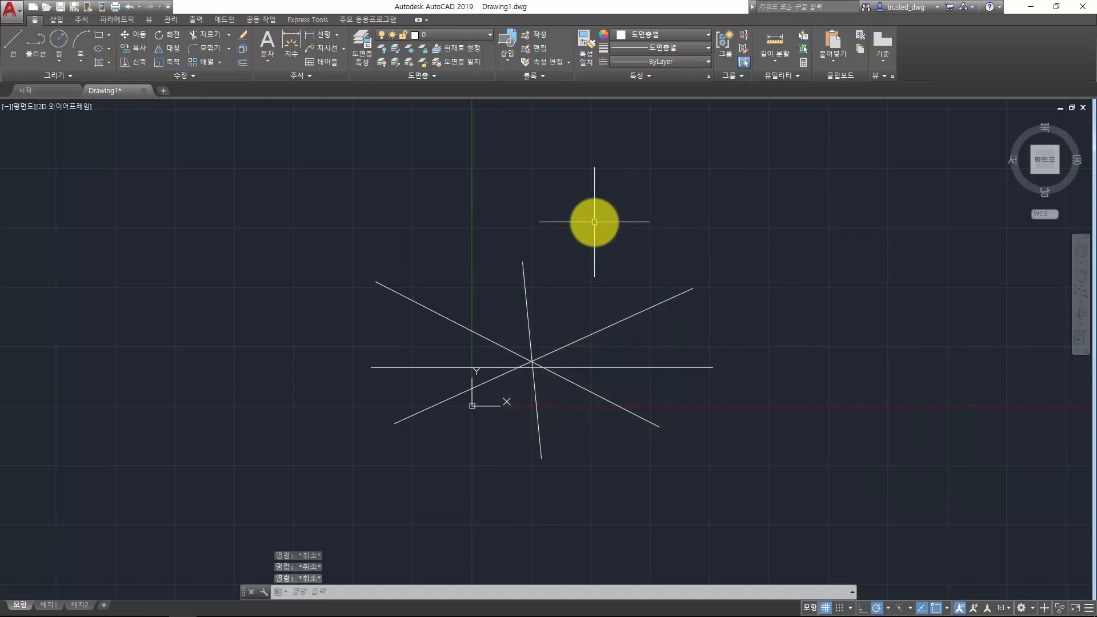
pyautogui.write('CUR')
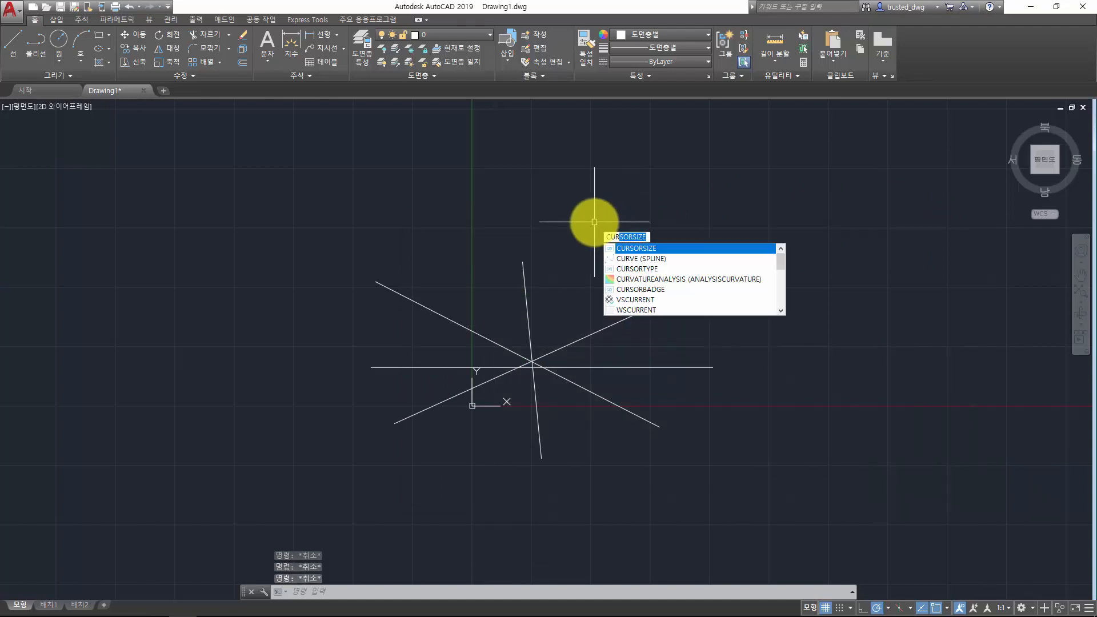
pyautogui.write('SOR')
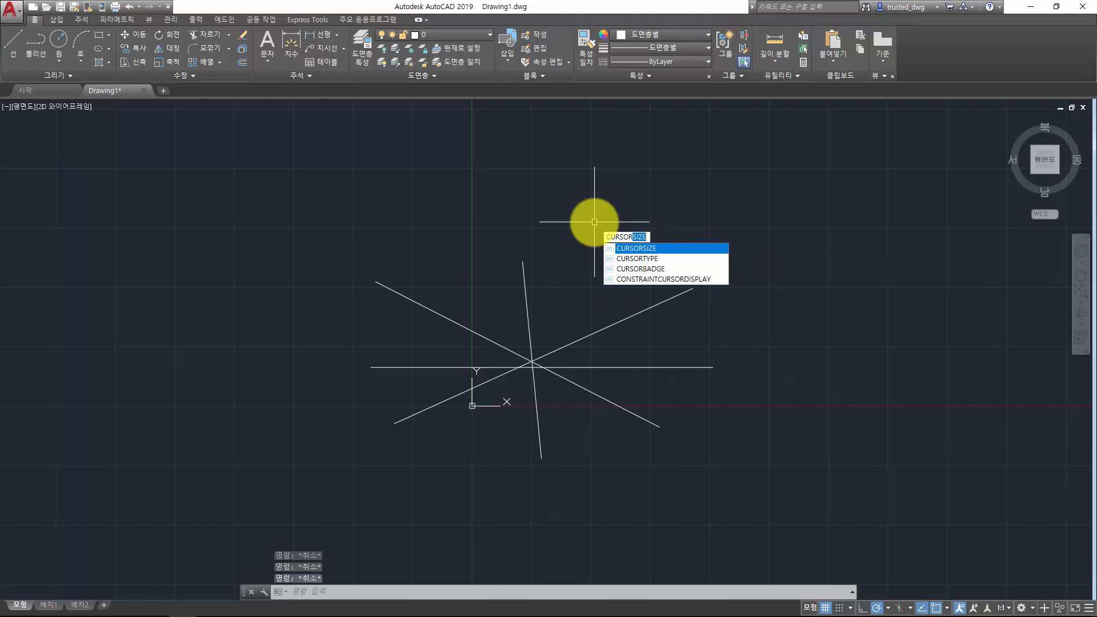
pyautogui.press('Up')
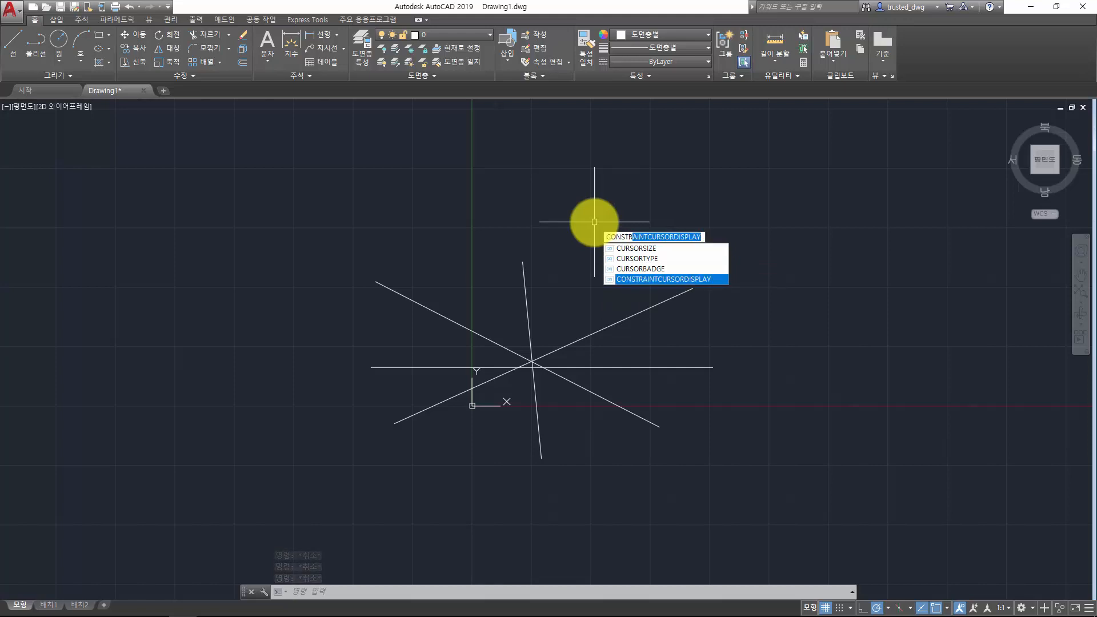
pyautogui.press('Up')
pyautogui.press('Up')
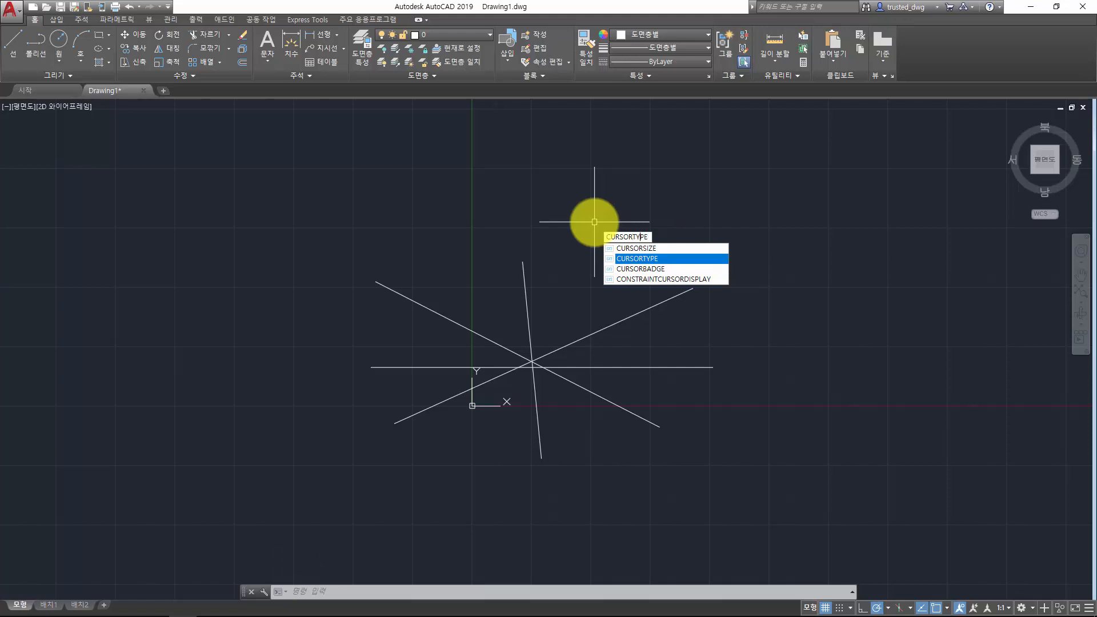
pyautogui.press('Return')
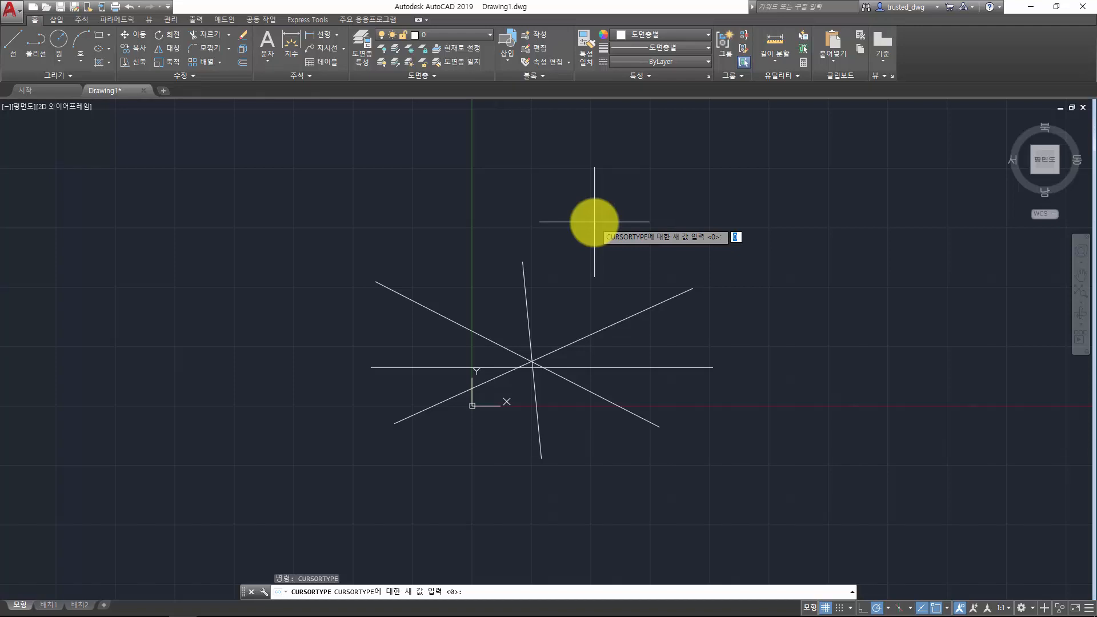
pyautogui.write('1')
pyautogui.press('Return')
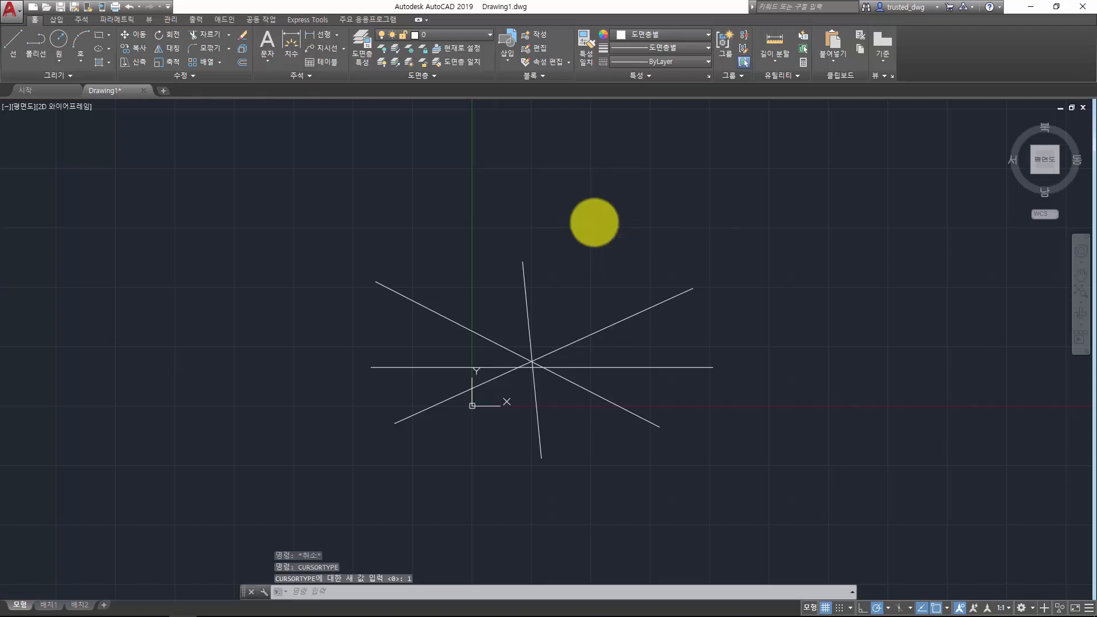
# - Test the arrow pointer by drawing several selection windows in the drawing area, including one around all the lines, and clear the selection
pyautogui.click(633, 175)
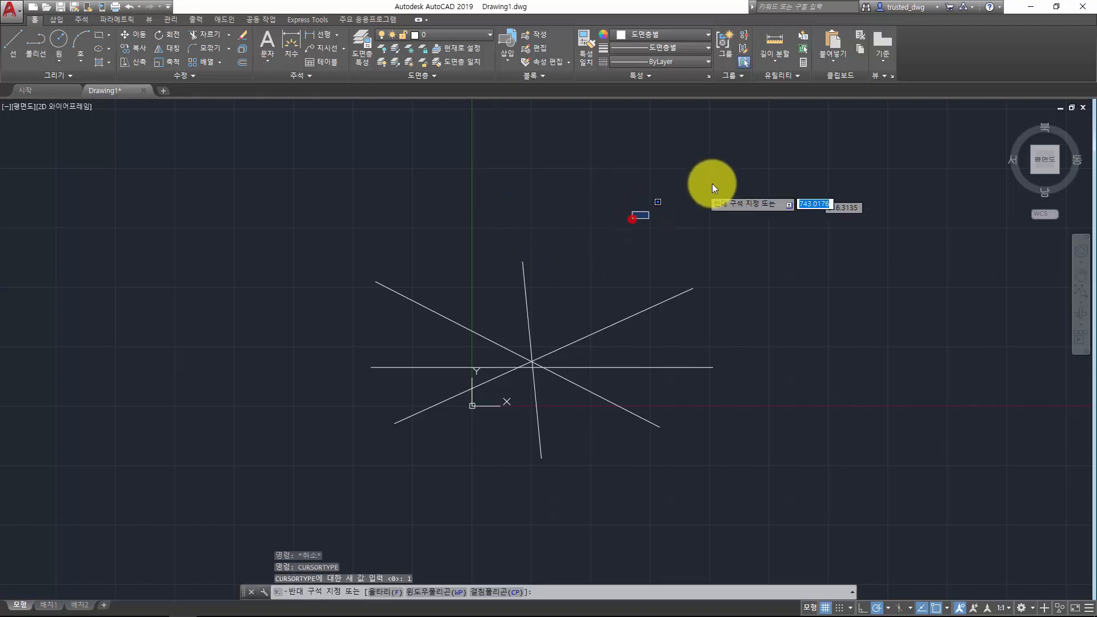
pyautogui.click(530, 247)
pyautogui.click(651, 177)
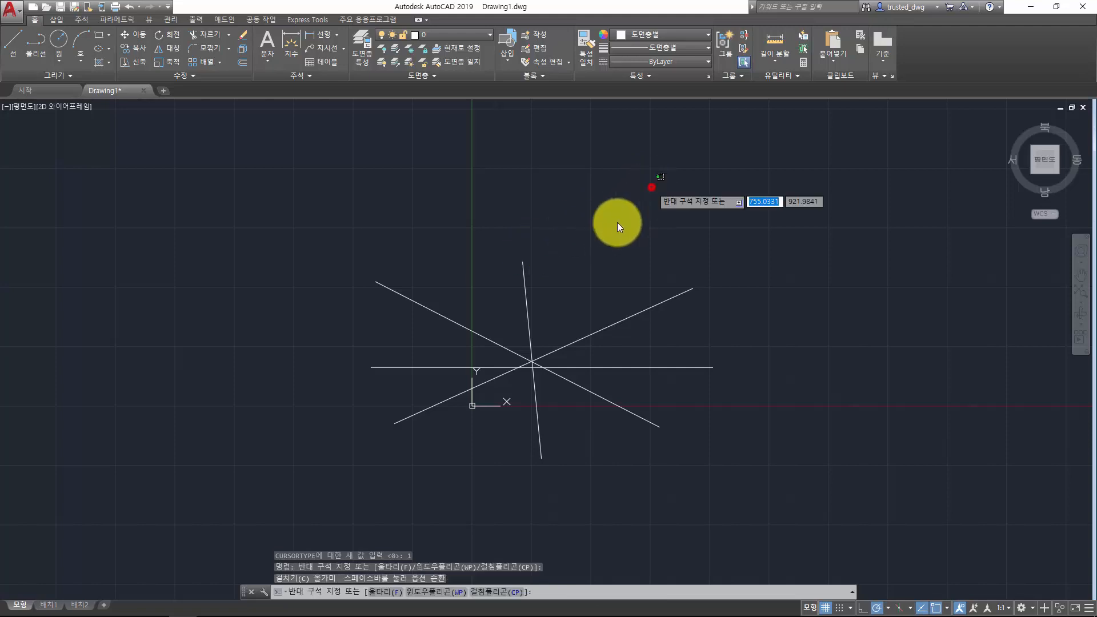
pyautogui.click(564, 170)
pyautogui.click(449, 167)
pyautogui.click(365, 230)
pyautogui.click(273, 182)
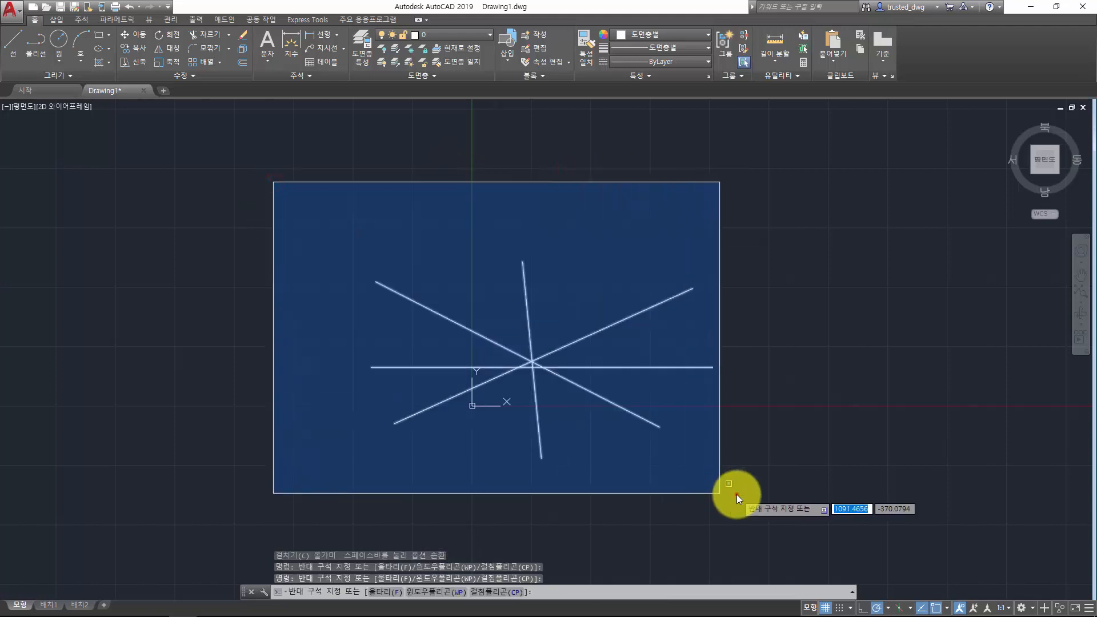
pyautogui.click(736, 495)
pyautogui.press('Escape')
pyautogui.click(624, 171)
pyautogui.click(574, 218)
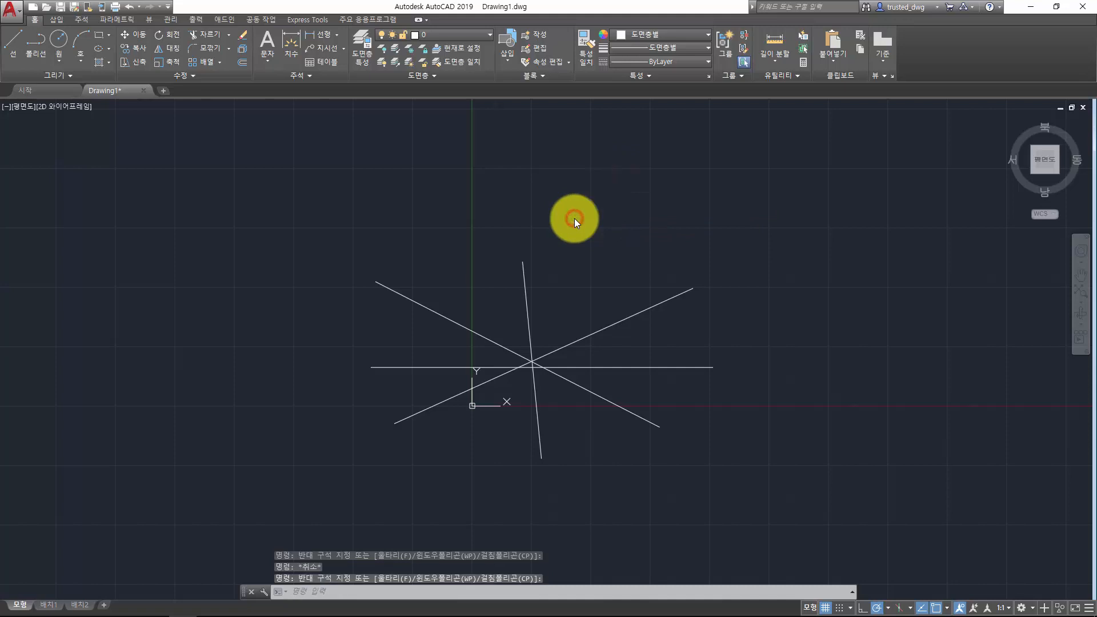
# - Set the CURSORTYPE system variable back to 0
pyautogui.write('cursort')
pyautogui.press('Return')
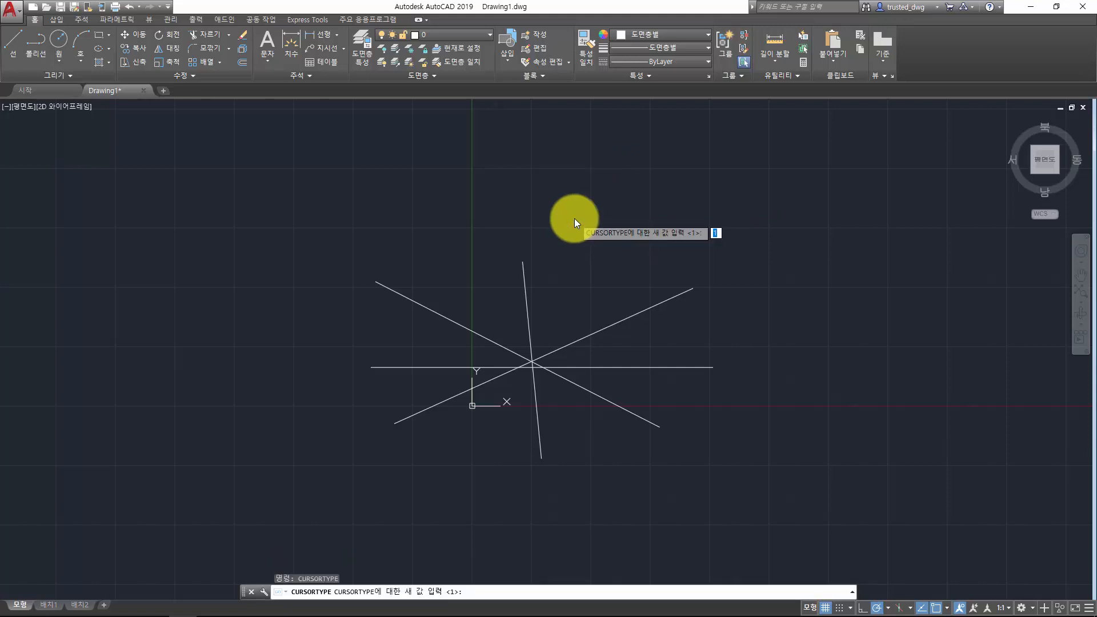
pyautogui.write('0')
pyautogui.press('Return')
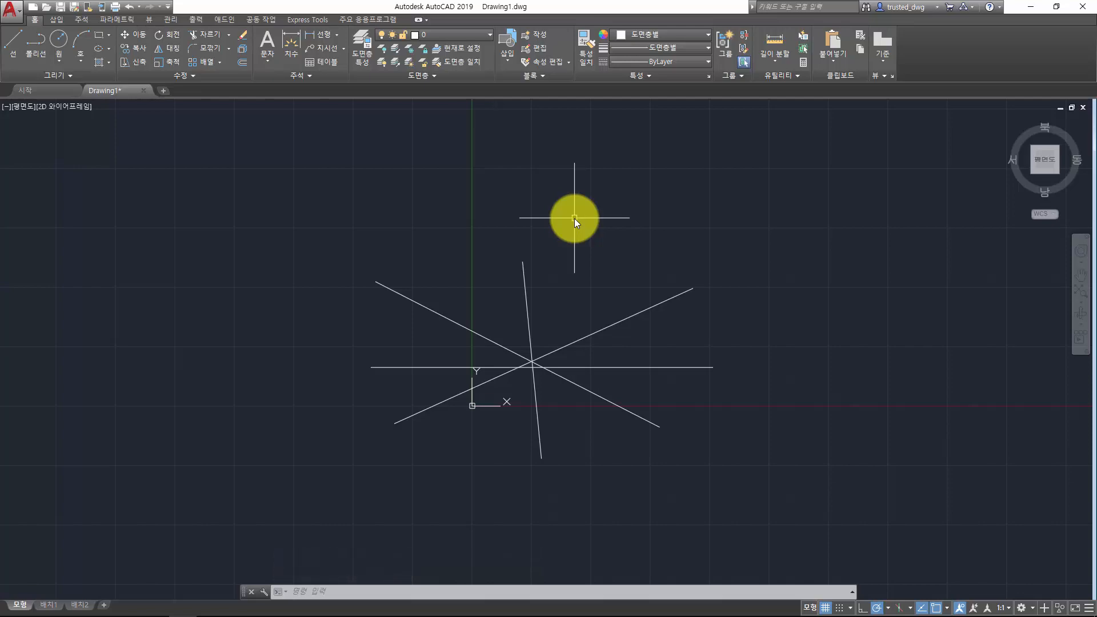
# - Review the crosshair size setting in the display options and close the dialog without changes
pyautogui.write('op')
pyautogui.press('Return')
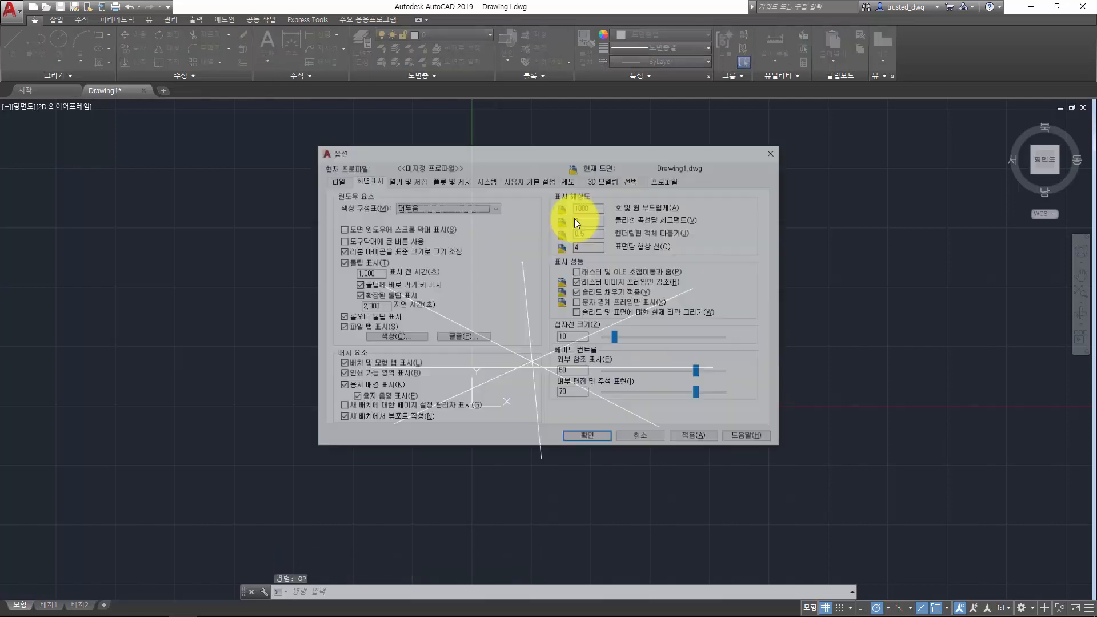
pyautogui.click(775, 151)
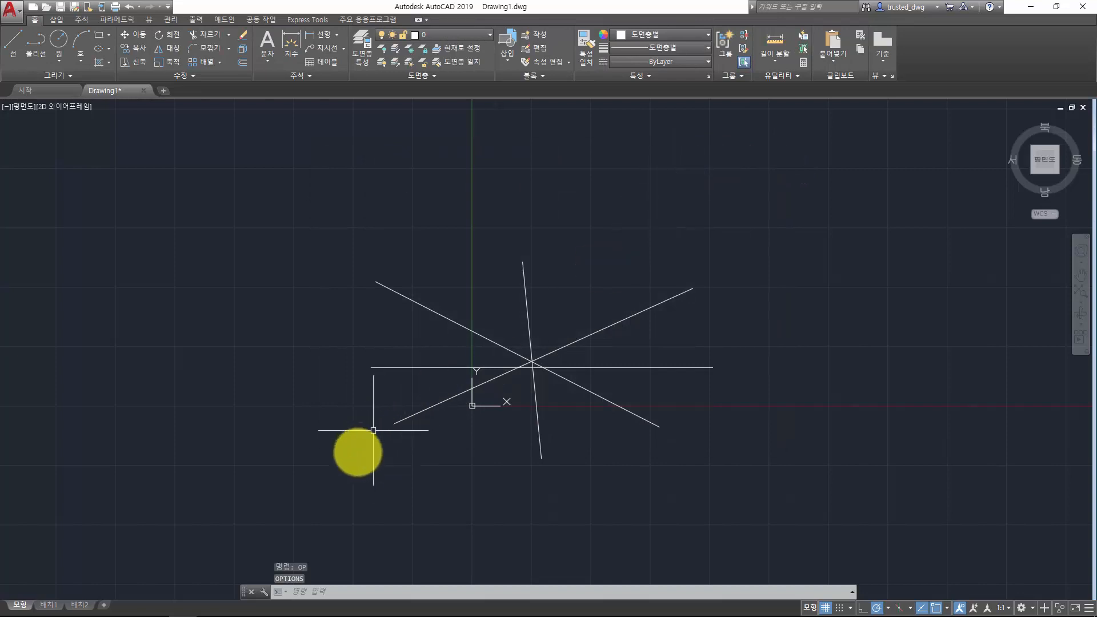
pyautogui.press('F2')
pyautogui.press('Escape')
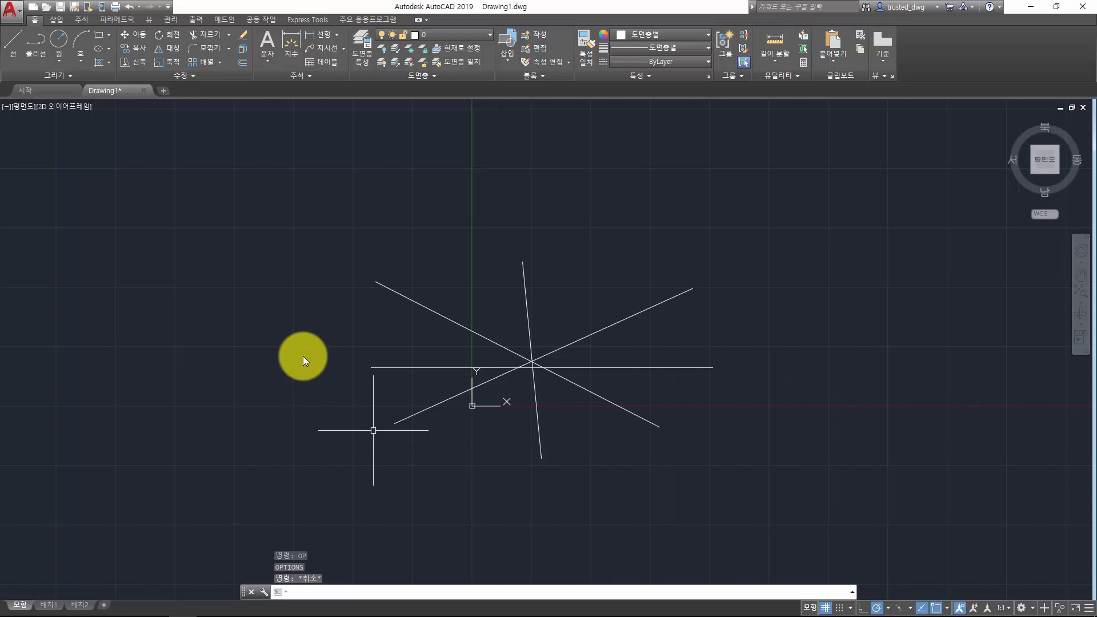
pyautogui.click(582, 223)
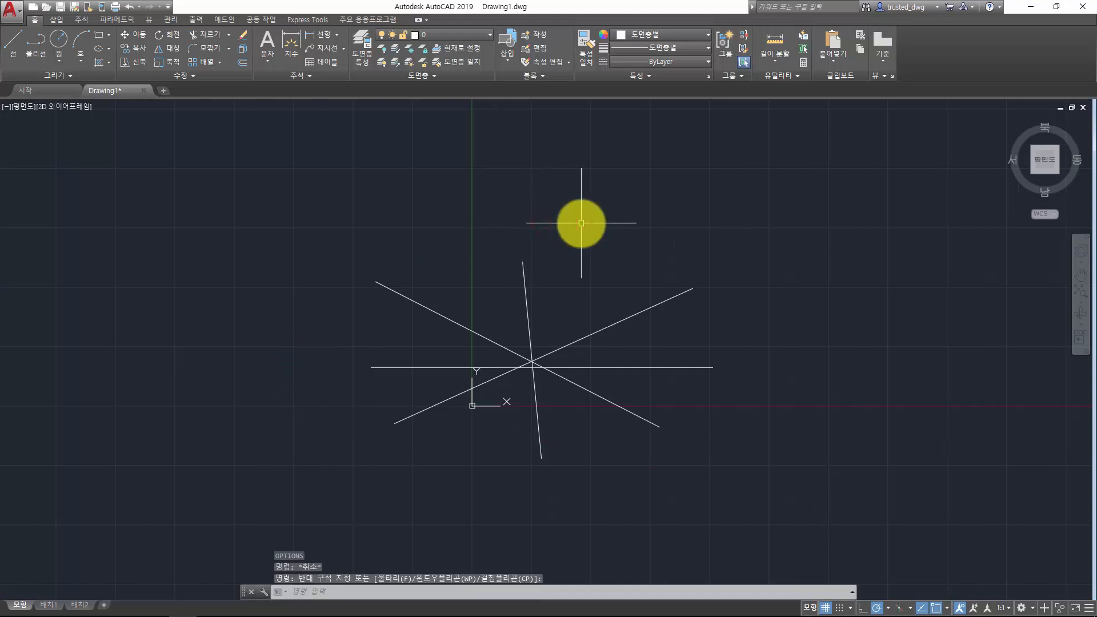
# - Switch to a new Notepad document and write "cursorsize" on an indented line below a few blank lines
pyautogui.press('super+r')
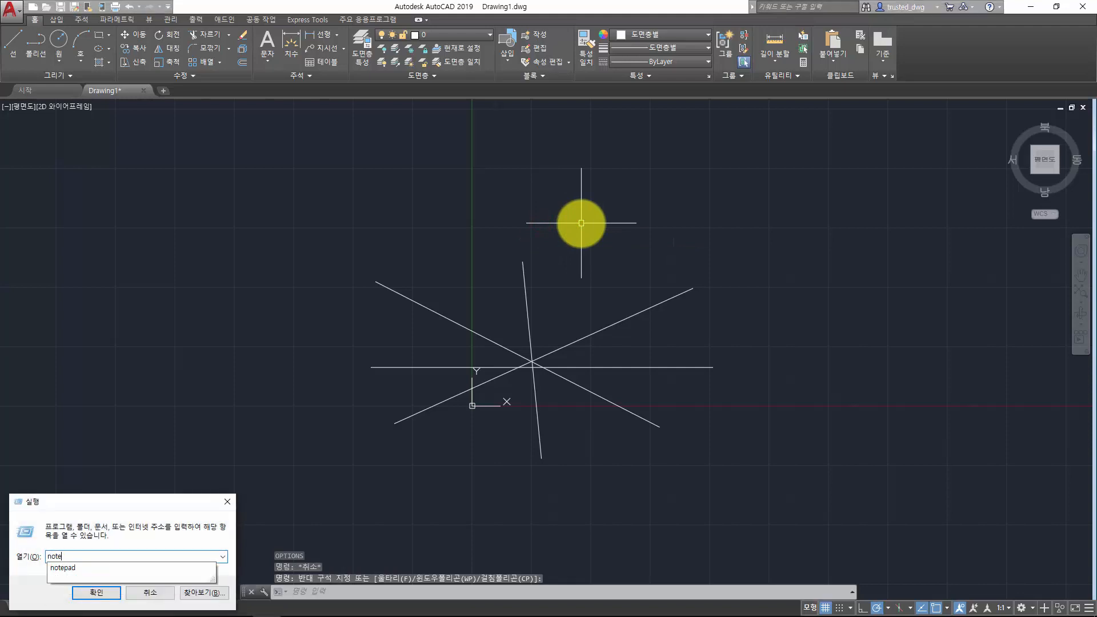
pyautogui.press('Return')
pyautogui.click(577, 284)
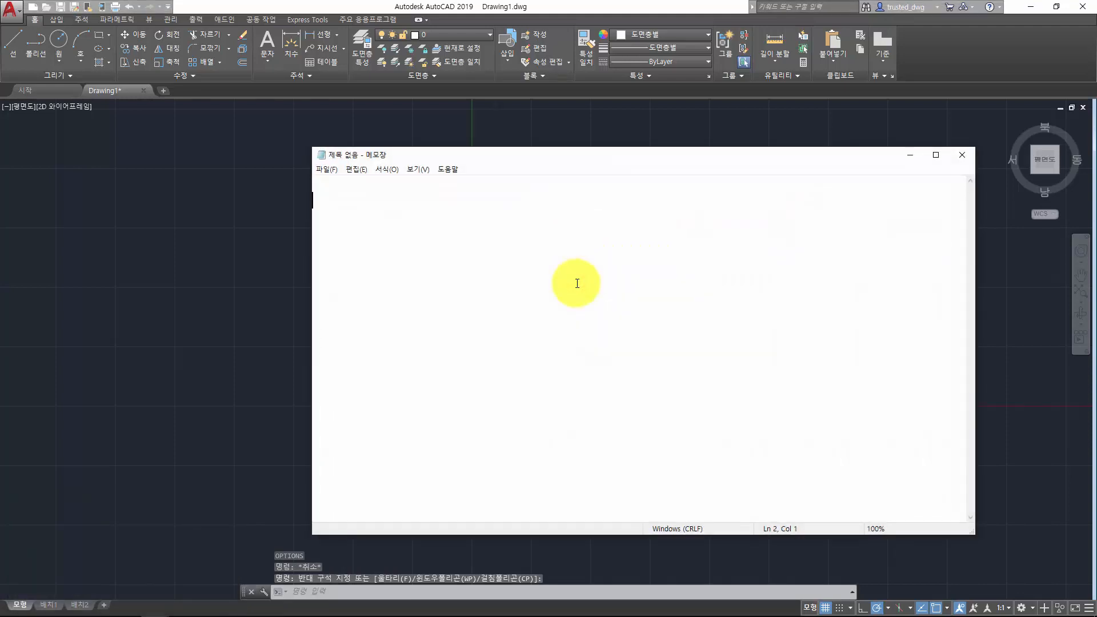
pyautogui.press('Return')
pyautogui.press('Return')
pyautogui.press('Return')
pyautogui.press('Tab')
pyautogui.write('curs')
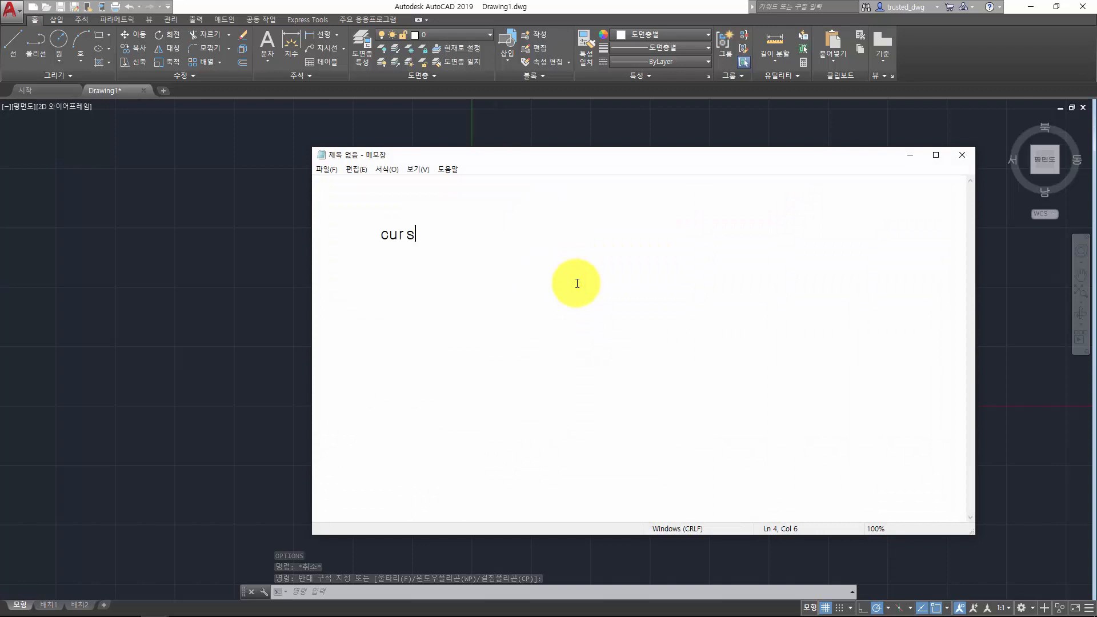
pyautogui.write('orsize')
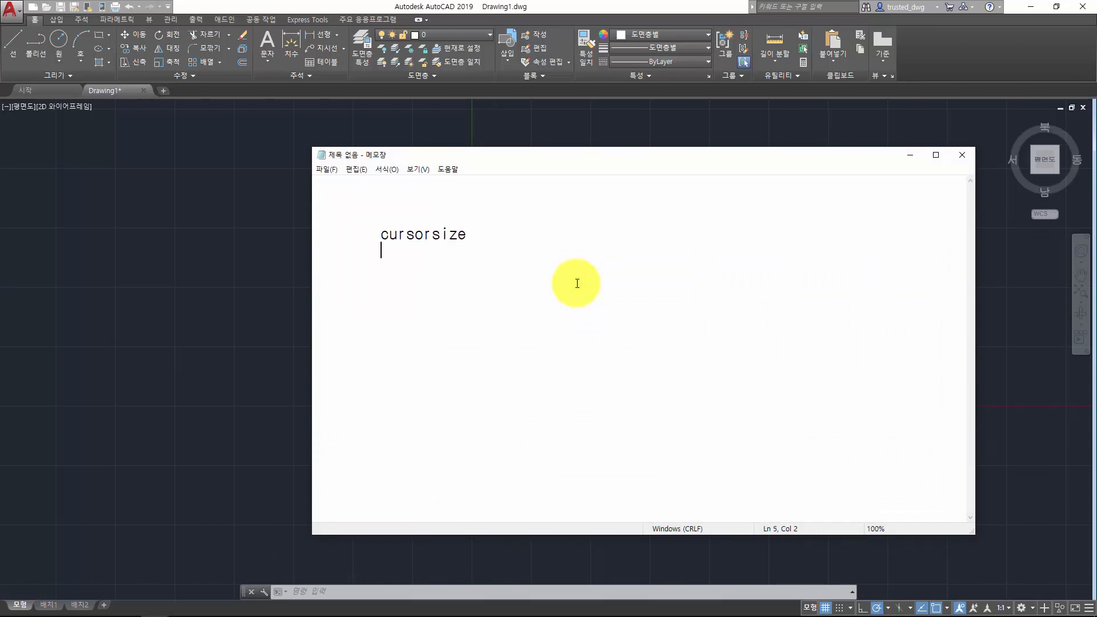
# - Add "pickbox" and "cursortype" below on their own indented lines, separated by blank lines
pyautogui.press('Return')
pyautogui.press('Tab')
pyautogui.write('pickbox  \tcursortyle')
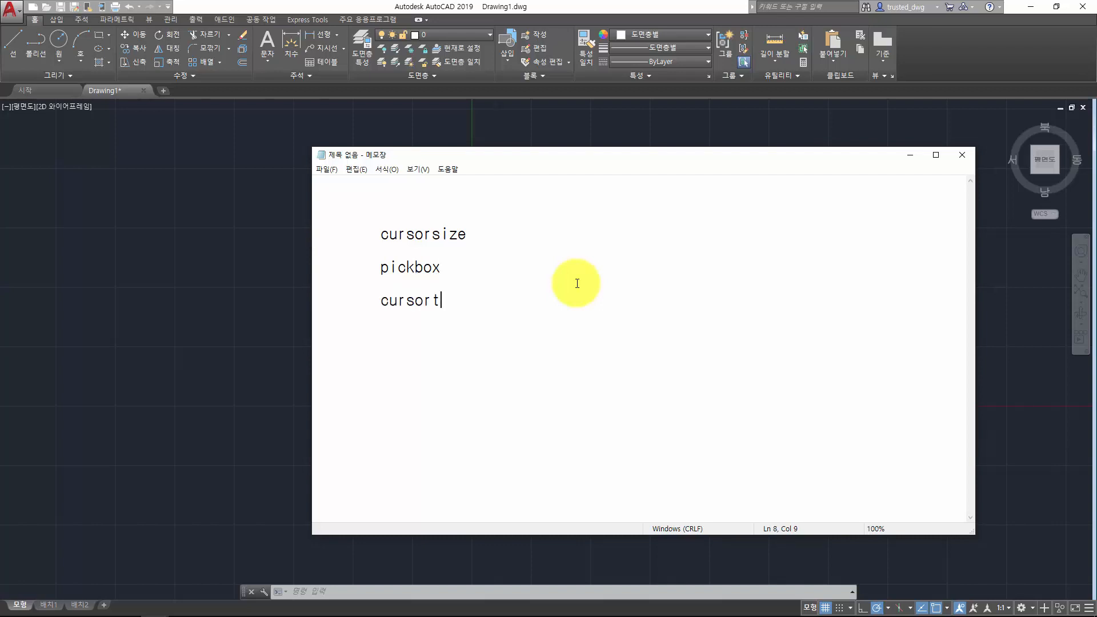
pyautogui.press('BackSpace')
pyautogui.press('BackSpace')
pyautogui.write('pe')
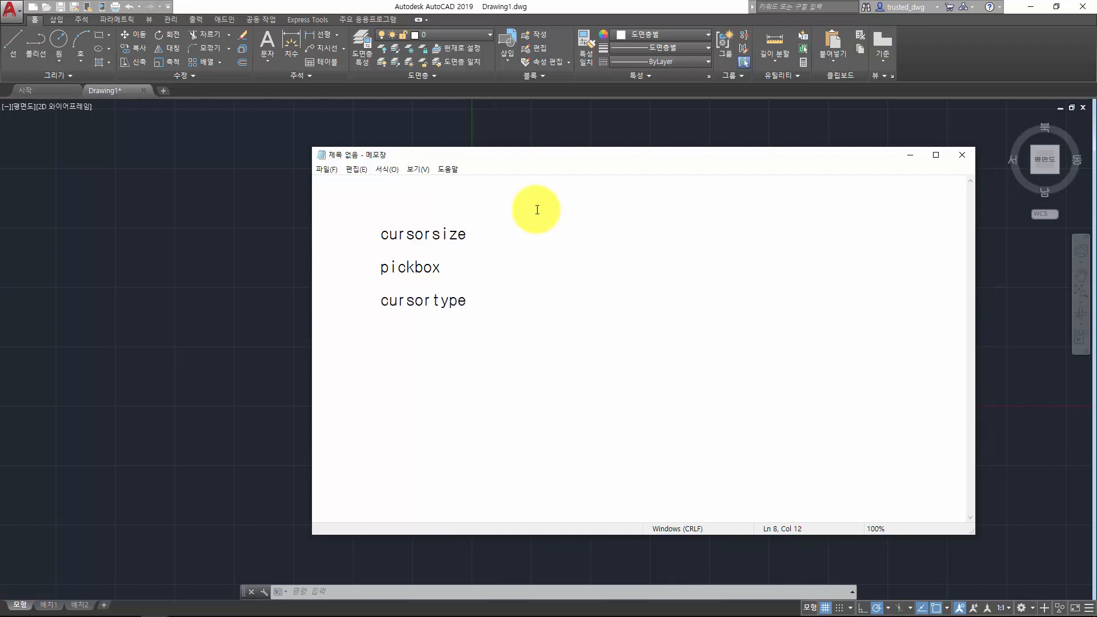
# - Complete the cursorsize line with the note "= 초기값 5, 1~100까지 설정 가능"
pyautogui.click(524, 232)
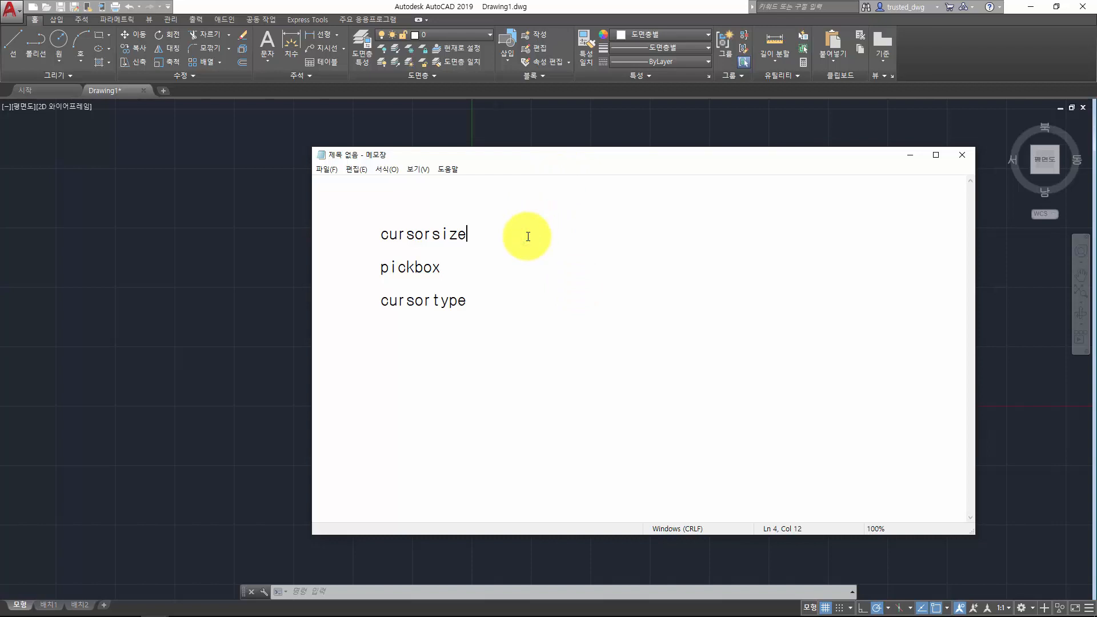
pyautogui.write('= 초기값')
pyautogui.write(' 5')
pyautogui.write(', ')
pyautogui.write('1')
pyautogui.write('~100까지 설정')
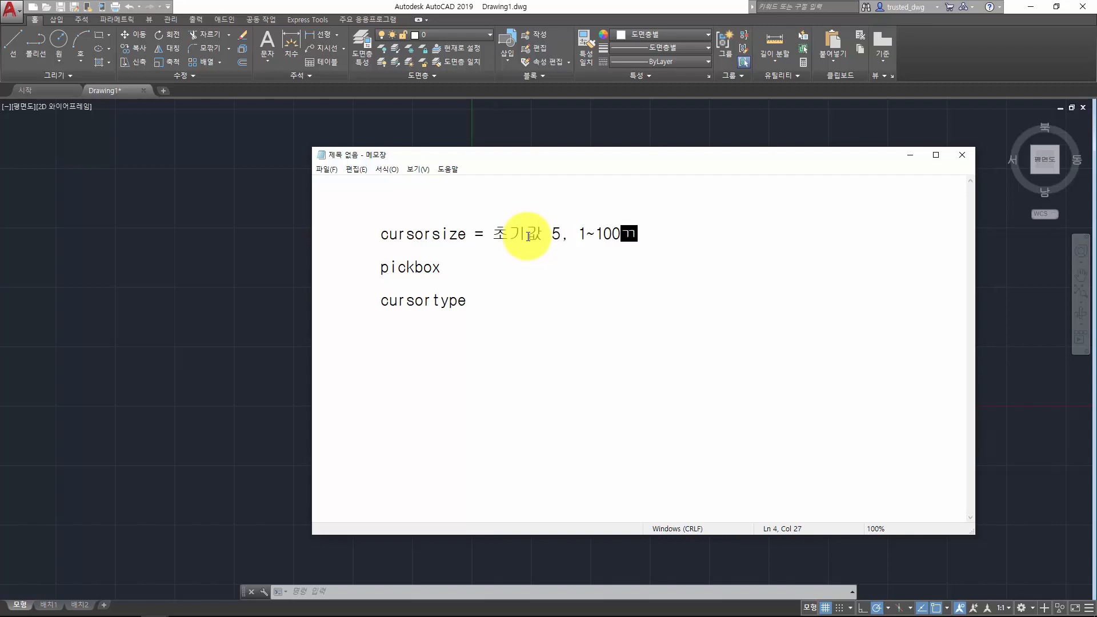
pyautogui.write(' 간')
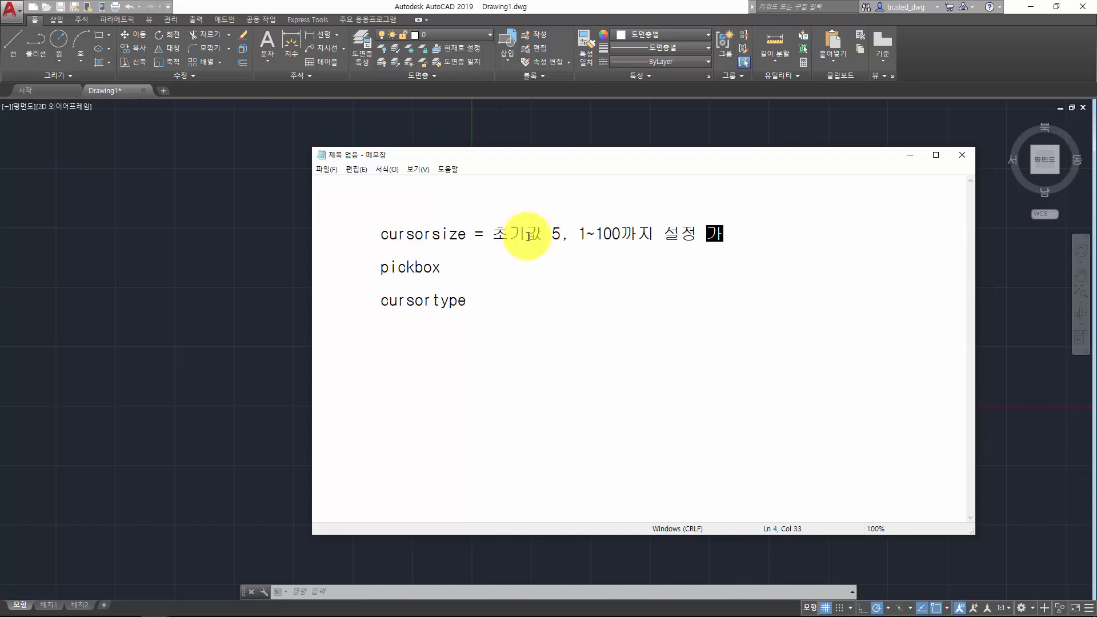
pyautogui.write('능')
# - Complete the pickbox line with the note "= 초기값 3, 0~50까지 설정 가능(옵션 창에서는 20)"
pyautogui.press('Down')
pyautogui.press('Down')
pyautogui.write('= 초기값 3, 0~50')
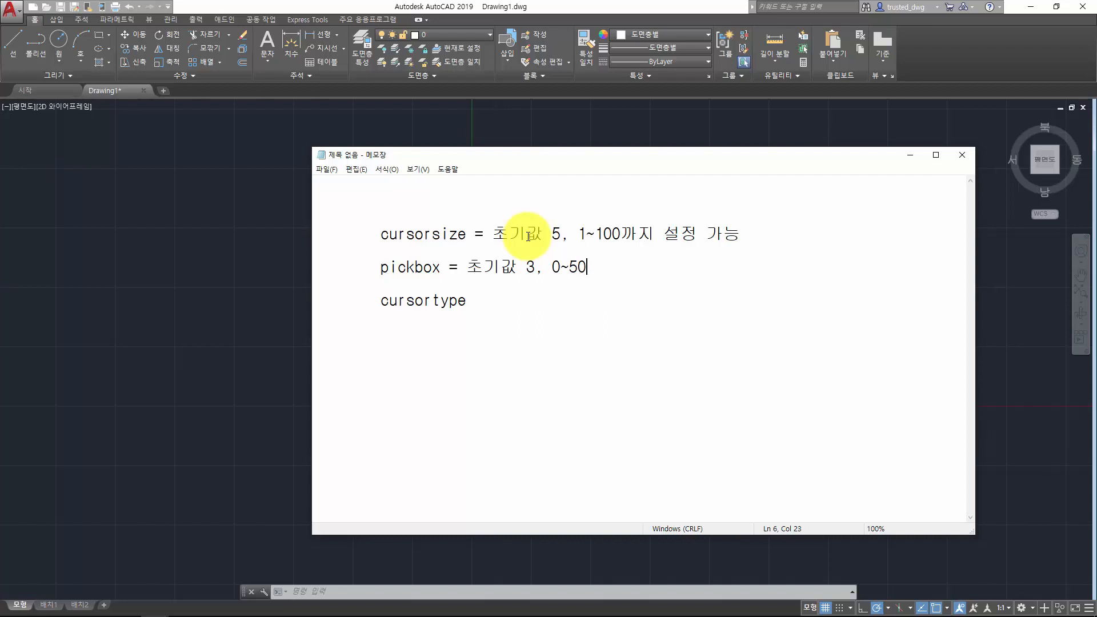
pyautogui.write('까지 설ㅈ정 가능')
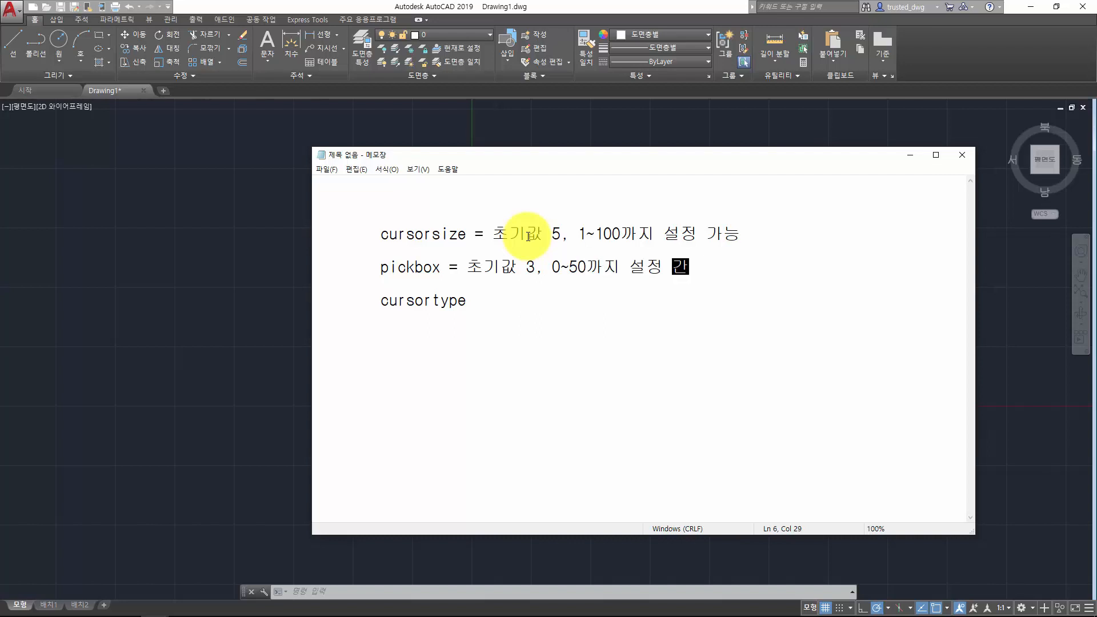
pyautogui.write('(옵션 창에서')
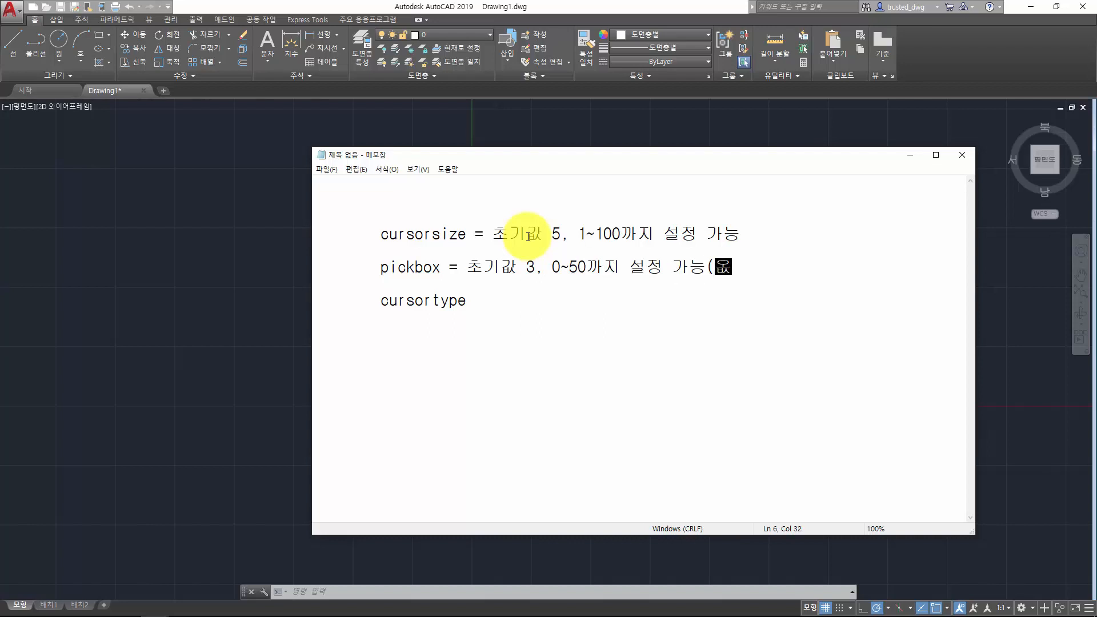
pyautogui.write('는 20)')
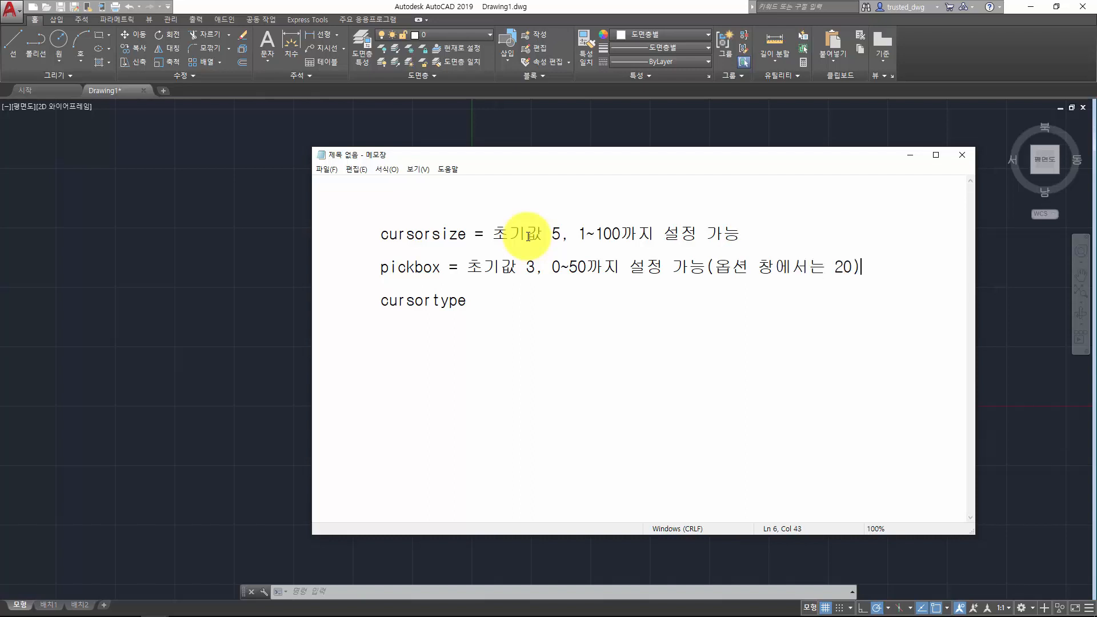
# - Extend the cursortype line with the note "= 초기값 0. 1로 설정하면 마우스커서가 화살표 형태"
pyautogui.press('Down')
pyautogui.press('Down')
pyautogui.press('Home')
pyautogui.write('= 초기값 0. 1로')
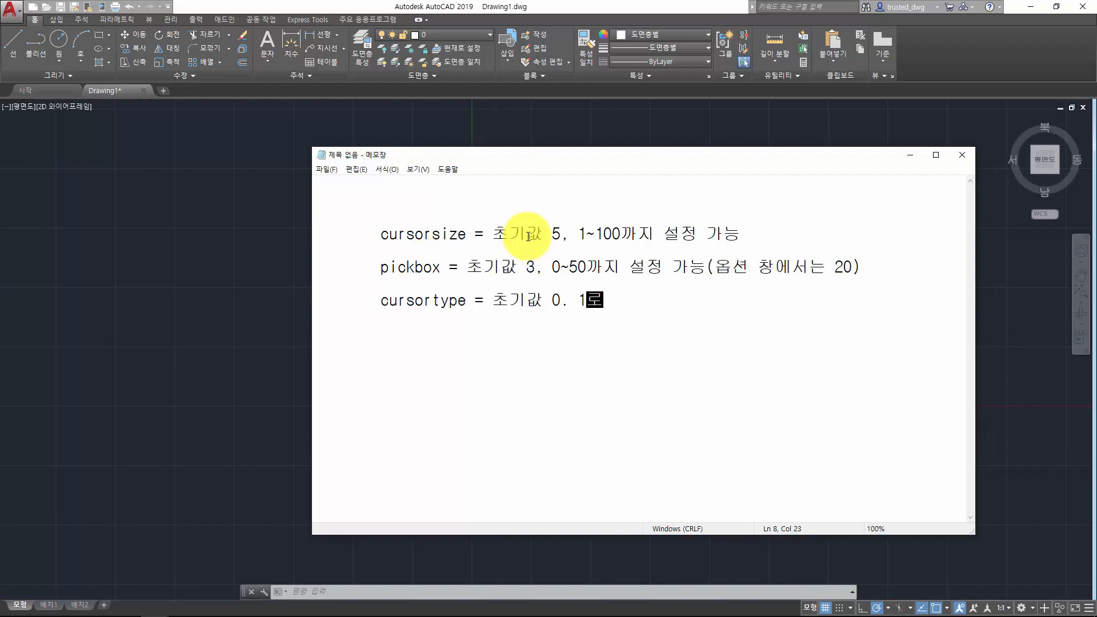
pyautogui.write(' 설정함면 마우')
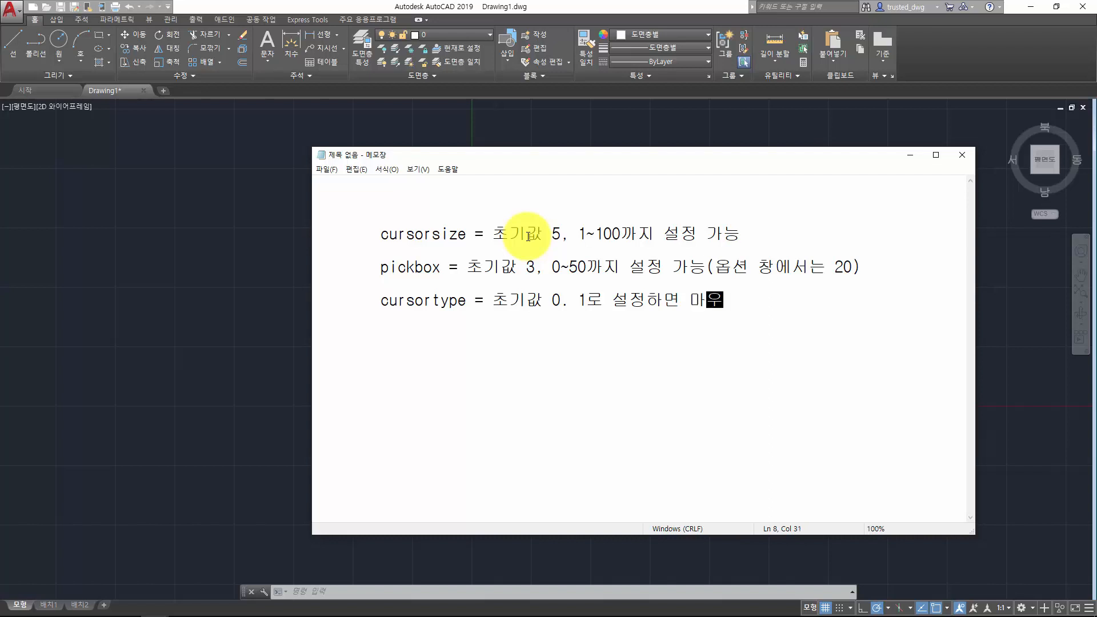
pyautogui.write('스커서가 화살표')
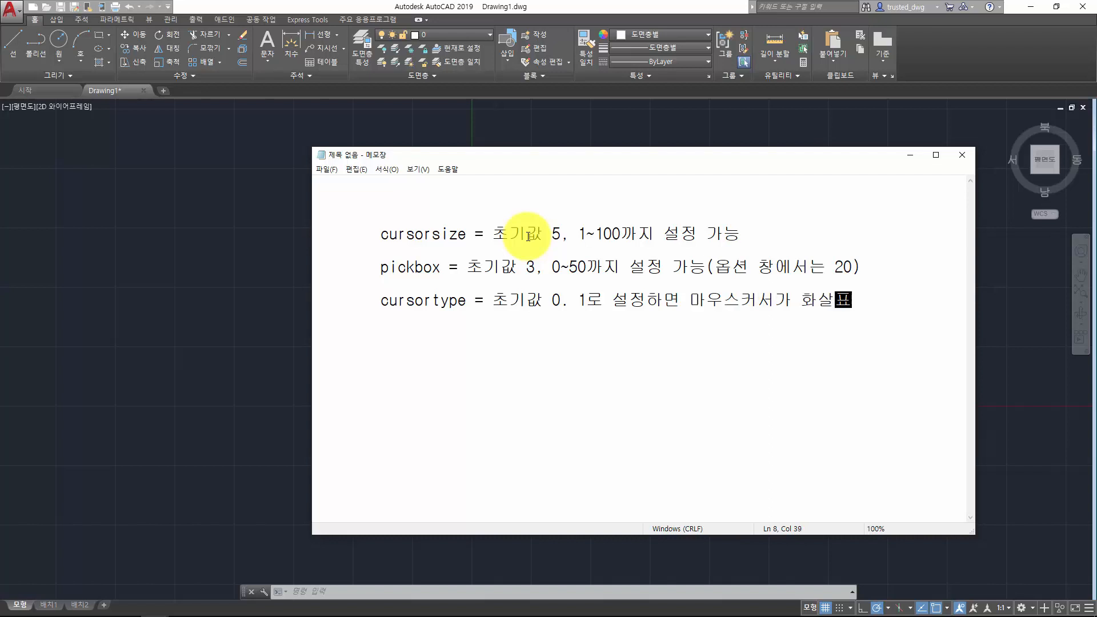
pyautogui.write(' 혈태')
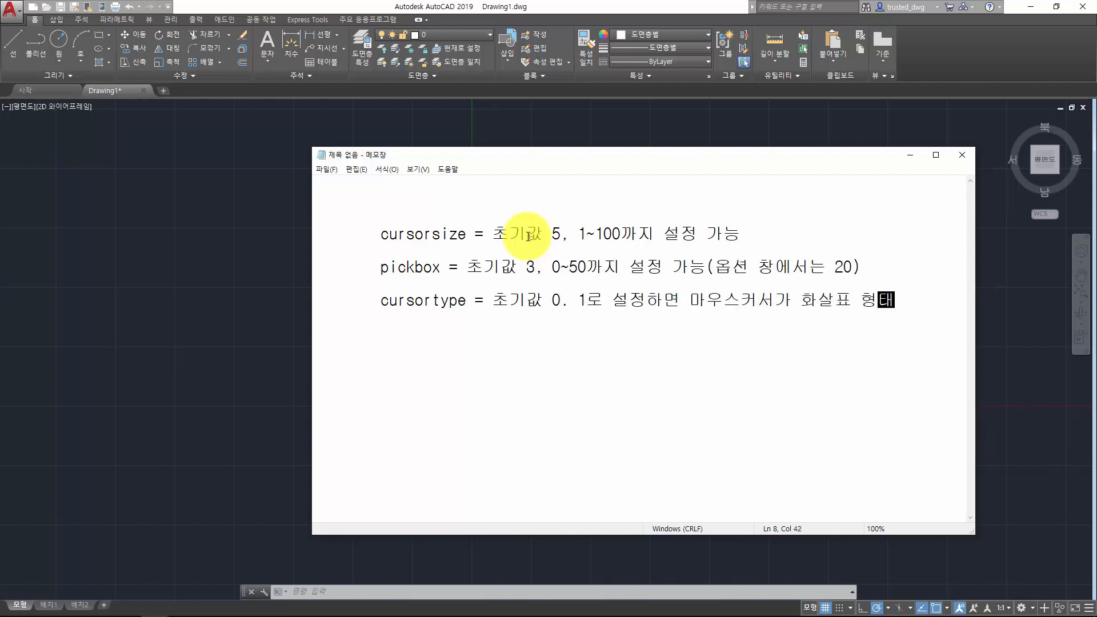